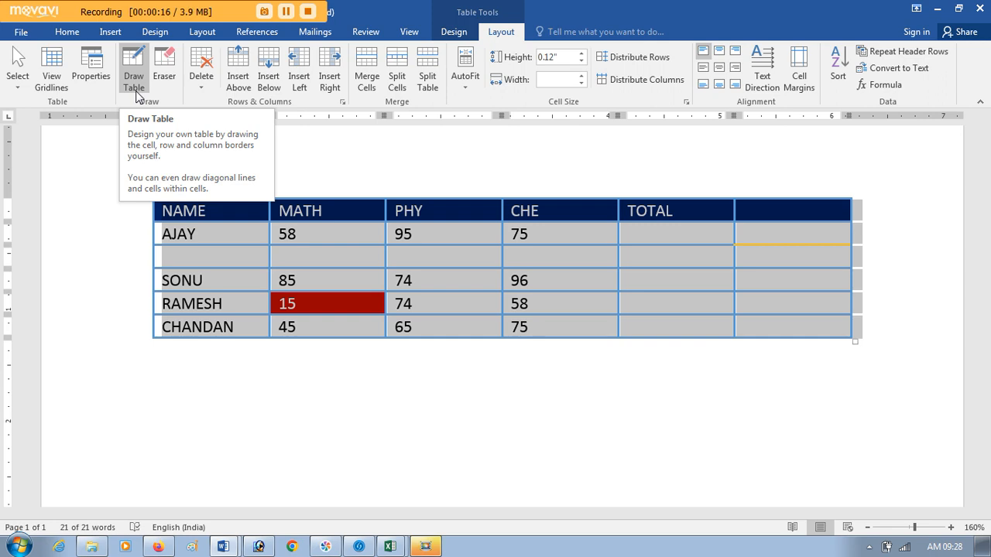
Step: Draw a one-cell table about 2.27 by 0.66 inches below the marks table, and a vertical divider through the PHY data cells
{"action": "left_click", "coordinate": [135, 91]}
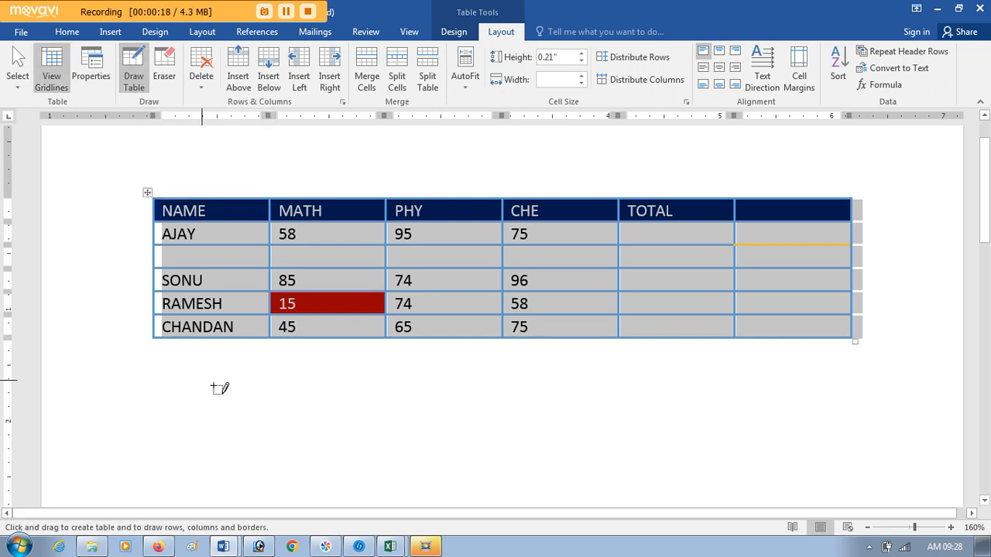
{"action": "mouse_move", "coordinate": [187, 374]}
{"action": "left_mouse_down"}
{"action": "mouse_move", "coordinate": [436, 438]}
{"action": "mouse_move", "coordinate": [440, 449]}
{"action": "left_mouse_up"}
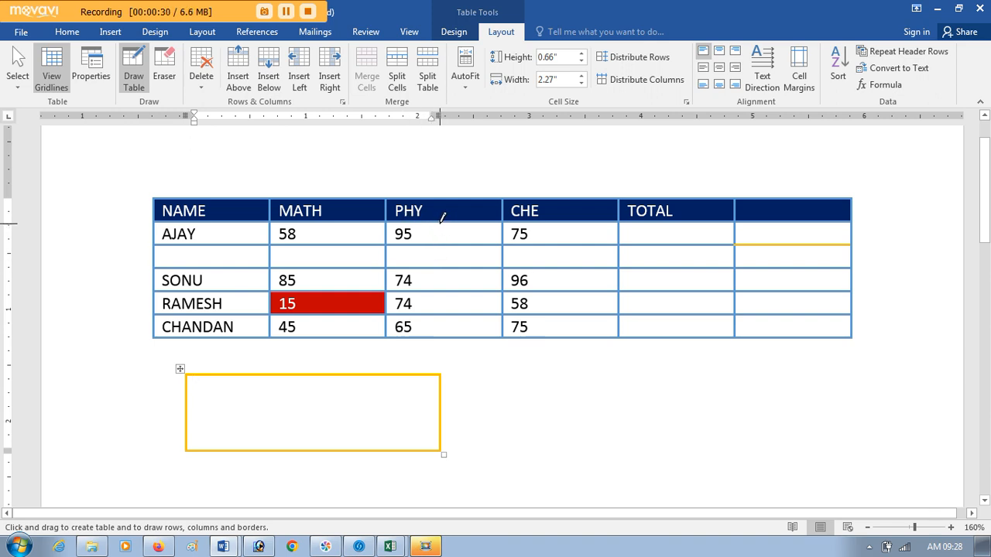
{"action": "left_click_drag", "start_coordinate": [443, 218], "coordinate": [449, 321]}
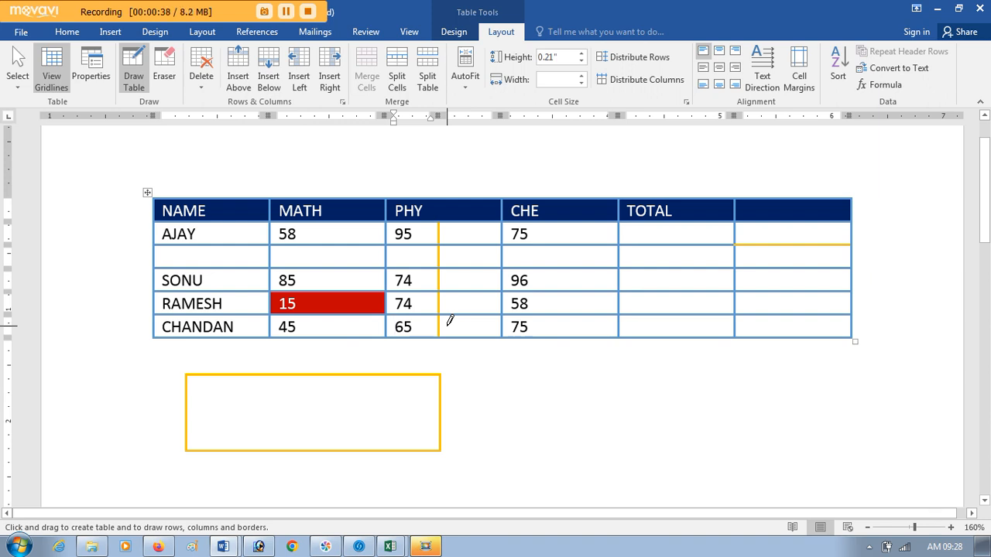
Step: Draw a small narrow box below the marks table, and divide the drawn table into three columns and three rows
{"action": "left_click_drag", "start_coordinate": [237, 376], "coordinate": [244, 434]}
{"action": "left_click_drag", "start_coordinate": [420, 421], "coordinate": [422, 482]}
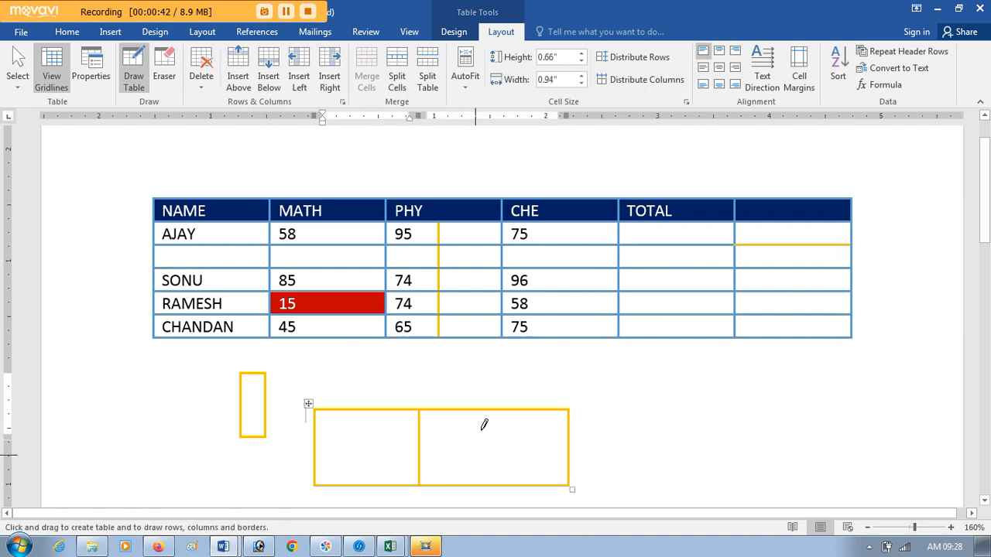
{"action": "left_click_drag", "start_coordinate": [484, 425], "coordinate": [482, 483]}
{"action": "left_click_drag", "start_coordinate": [334, 431], "coordinate": [571, 435]}
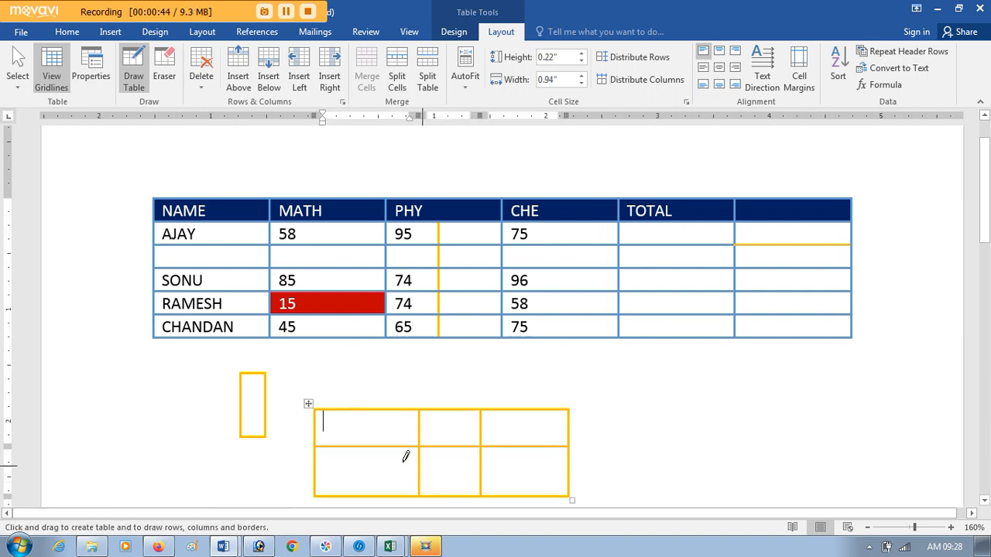
{"action": "left_click_drag", "start_coordinate": [405, 457], "coordinate": [552, 459]}
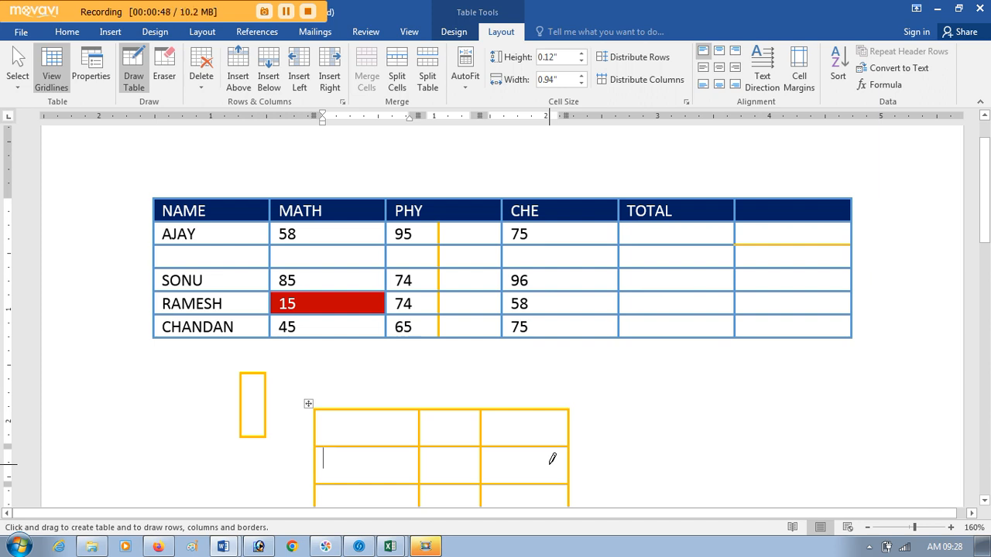
Step: Erase all four borders of the small narrow box beneath the marks table
{"action": "left_click", "coordinate": [164, 77]}
{"action": "left_click", "coordinate": [242, 390]}
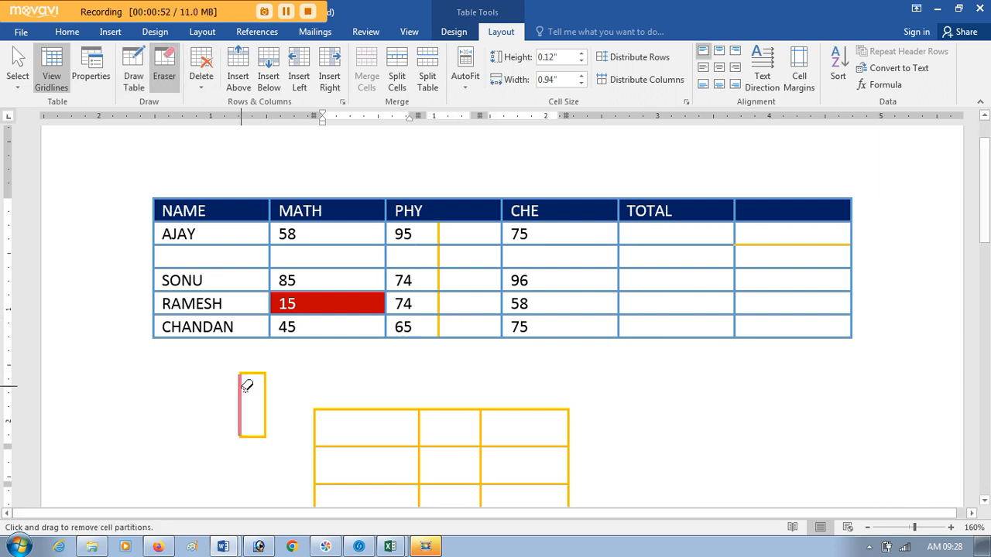
{"action": "left_click", "coordinate": [251, 373]}
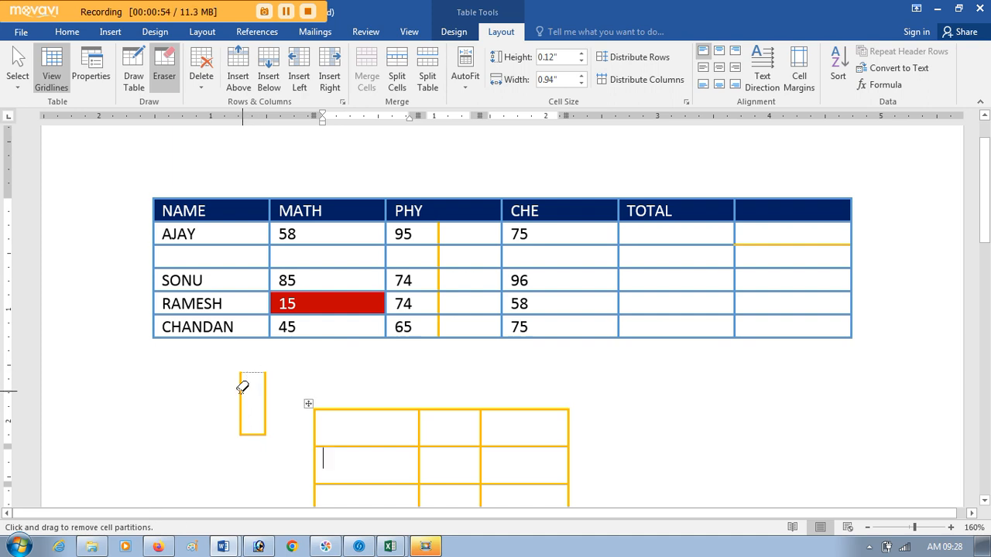
{"action": "left_click", "coordinate": [240, 387]}
{"action": "left_click", "coordinate": [265, 391]}
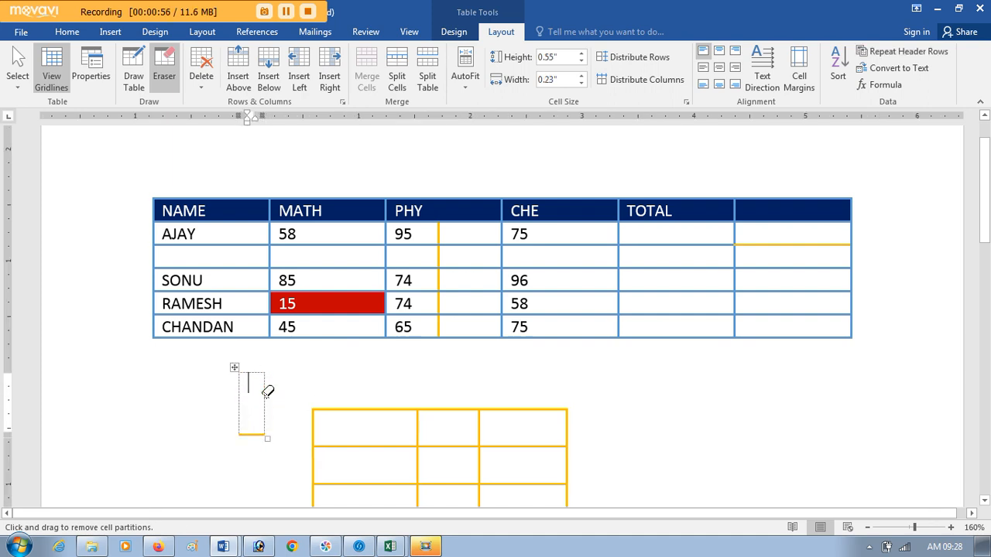
{"action": "left_click", "coordinate": [255, 431]}
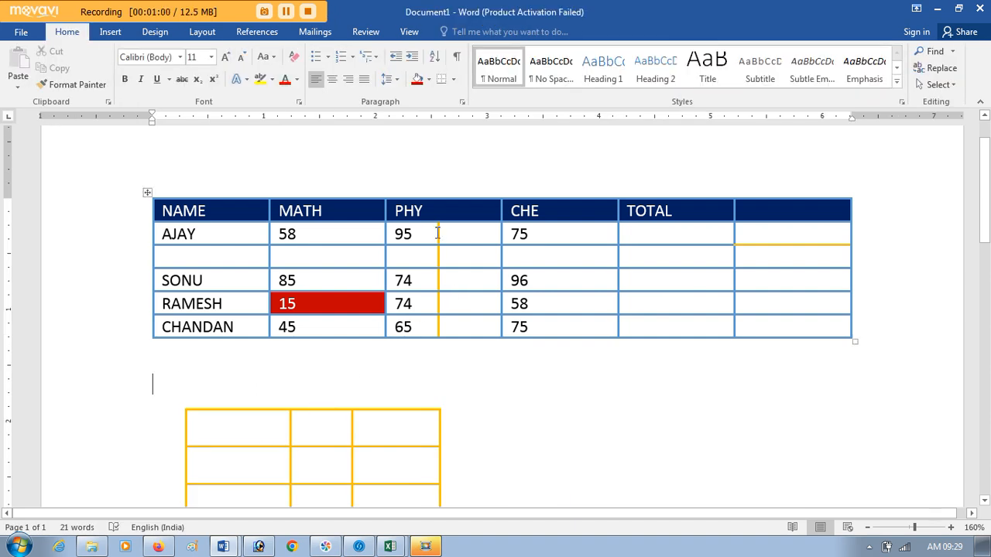
Step: Erase the vertical divider segments splitting the PHY data cells and the yellow border in the unlabelled last column of the marks table
{"action": "left_click", "coordinate": [427, 276]}
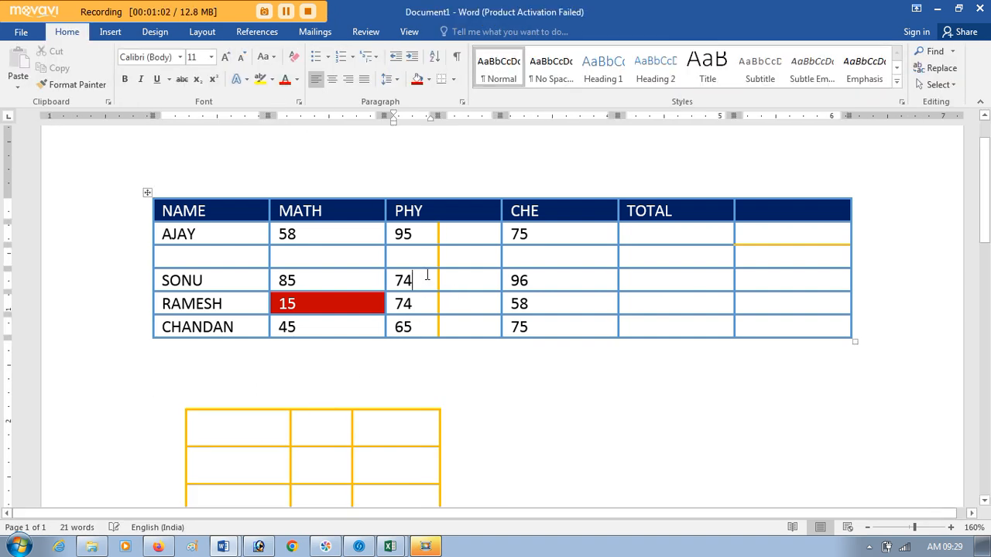
{"action": "left_click", "coordinate": [164, 75]}
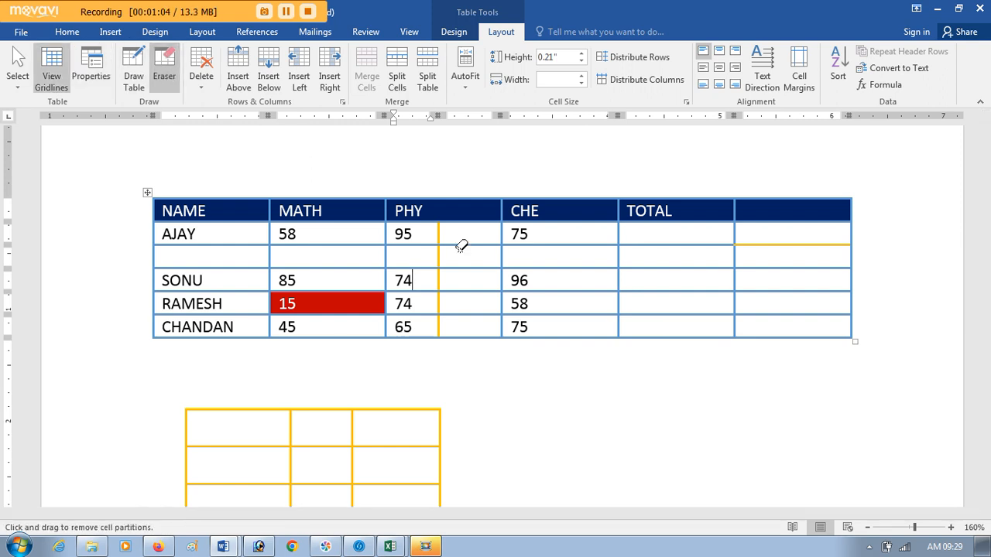
{"action": "left_click", "coordinate": [440, 235]}
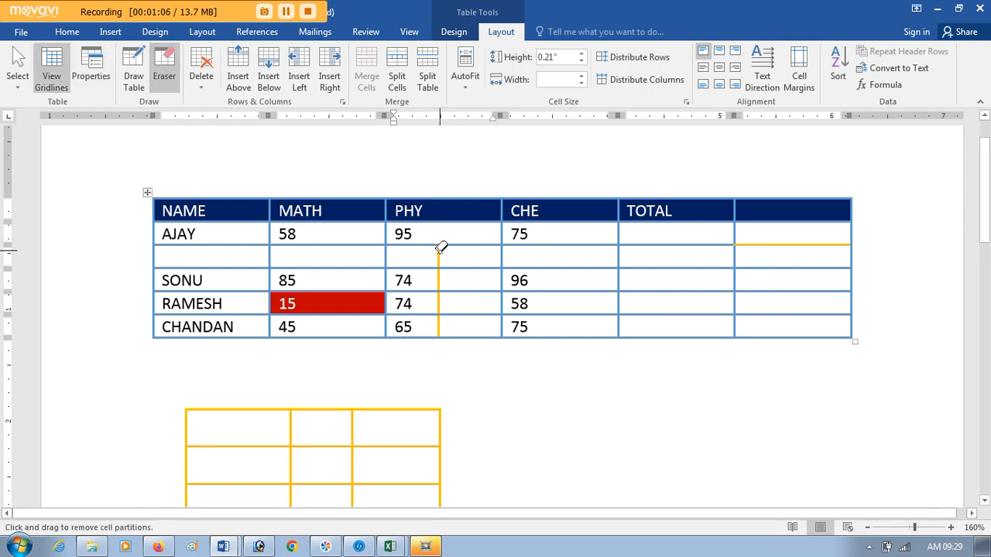
{"action": "left_click", "coordinate": [440, 255]}
{"action": "left_click", "coordinate": [439, 280]}
{"action": "left_click", "coordinate": [440, 298]}
{"action": "left_click", "coordinate": [442, 319]}
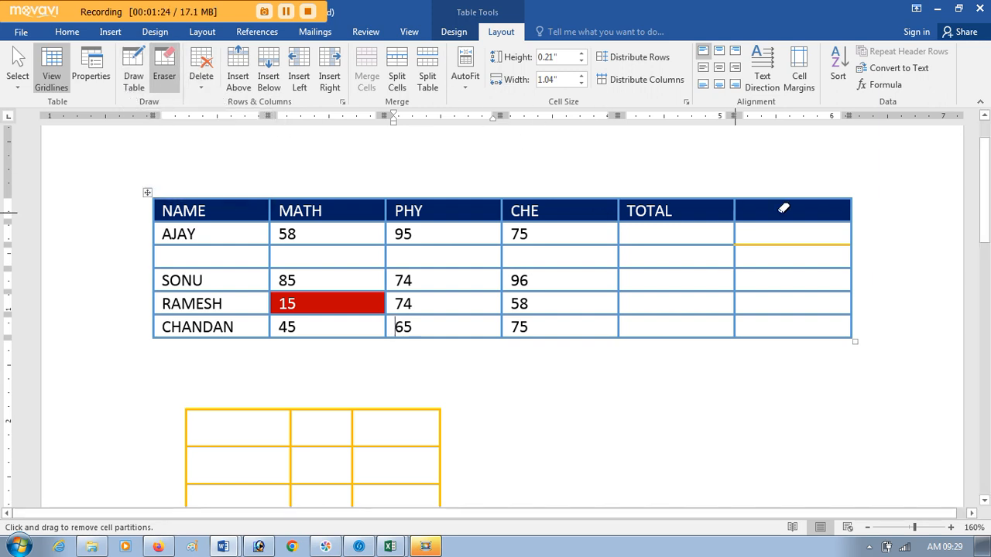
{"action": "left_click", "coordinate": [777, 247]}
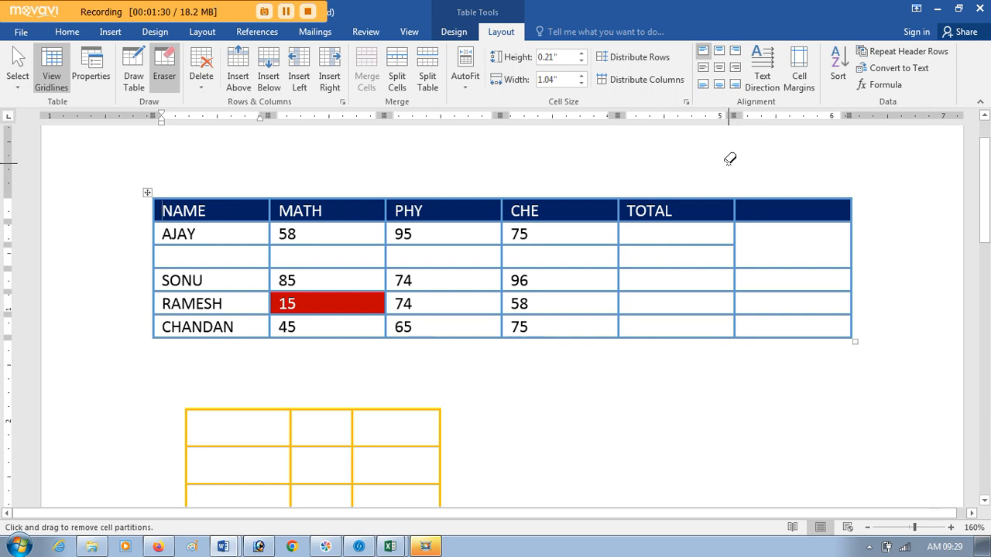
Step: Stop erasing borders and delete the empty row beneath the first student's row in the marks table
{"action": "left_click", "coordinate": [201, 94]}
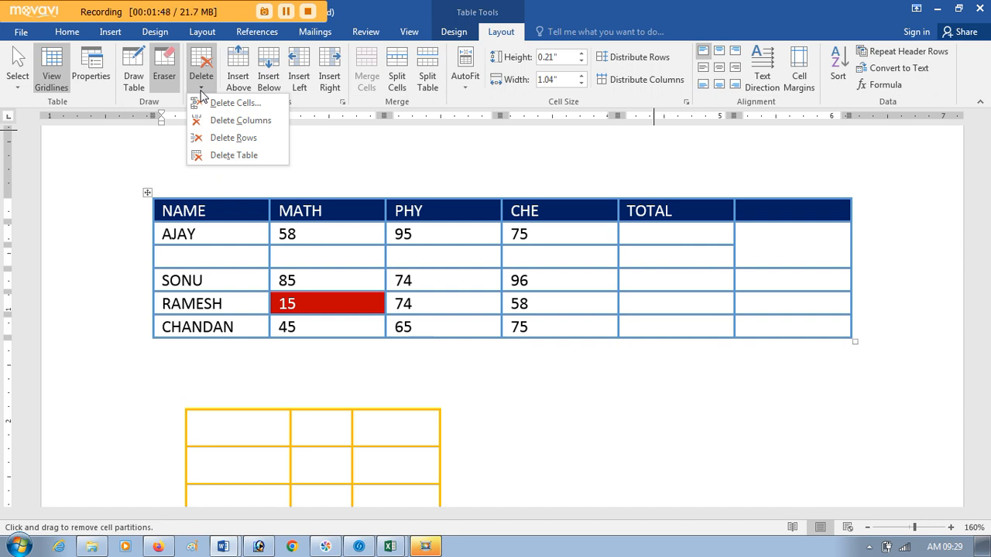
{"action": "left_click", "coordinate": [674, 260]}
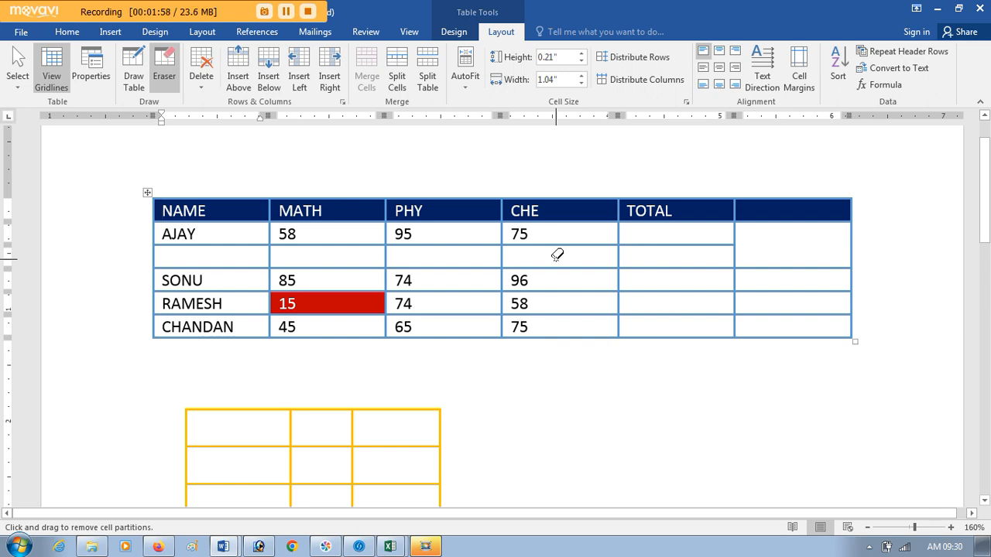
{"action": "key", "text": "Escape"}
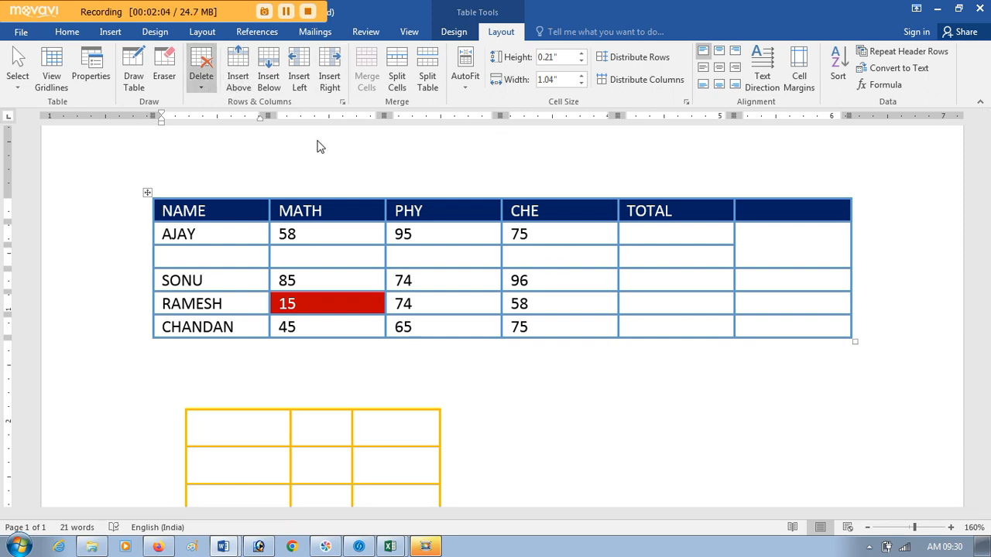
{"action": "left_click_drag", "start_coordinate": [171, 256], "coordinate": [704, 267]}
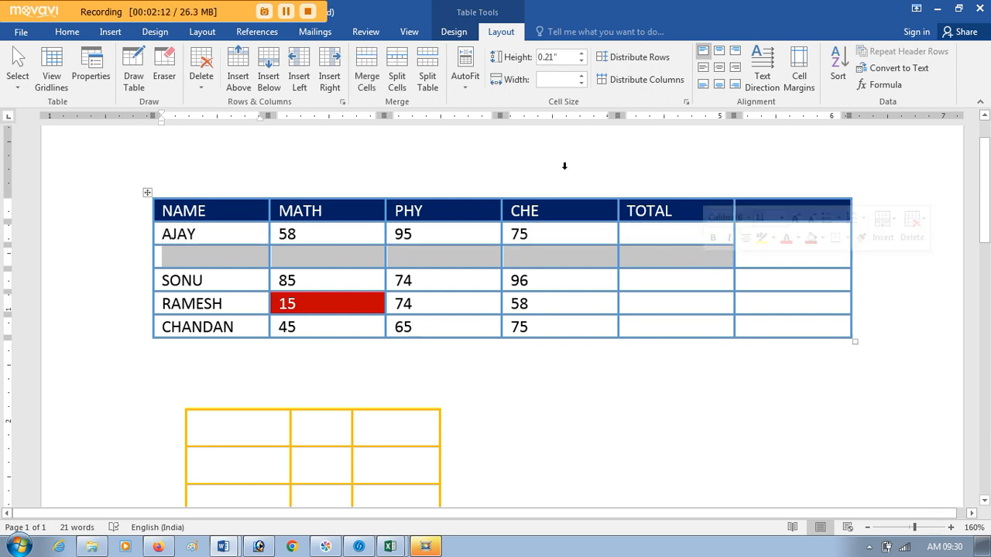
{"action": "left_click", "coordinate": [204, 87]}
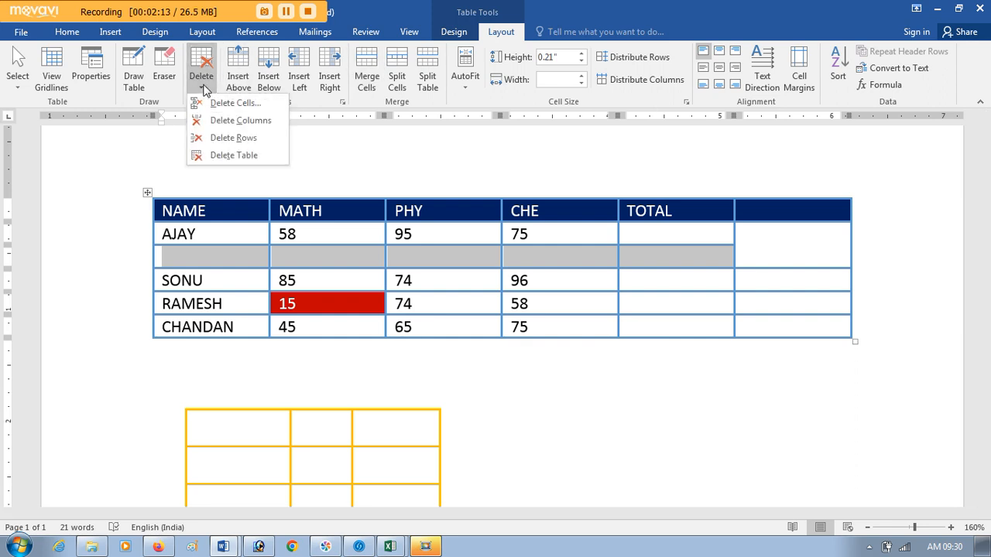
{"action": "left_click", "coordinate": [228, 139]}
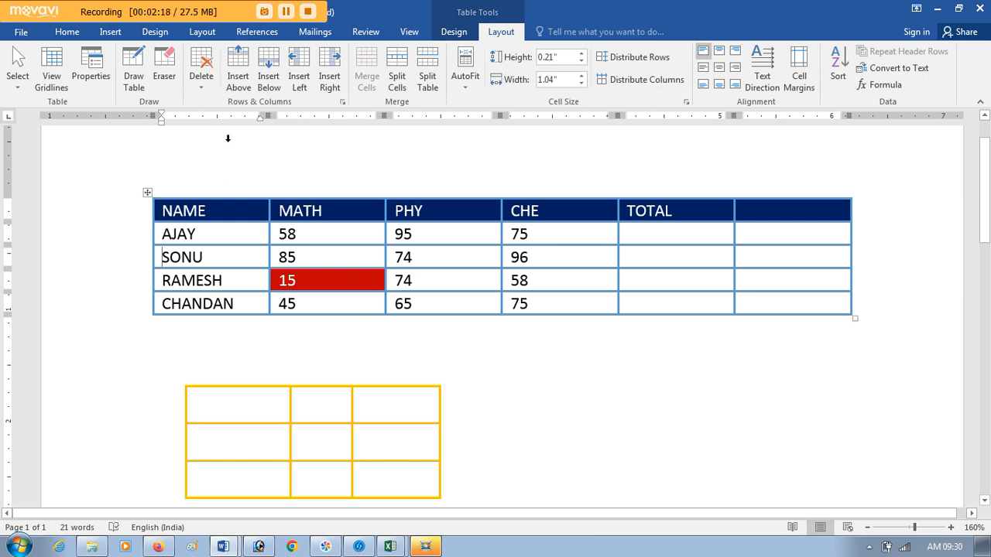
Step: Delete the empty, unlabelled column to the right of TOTAL in the marks table
{"action": "left_click", "coordinate": [794, 191]}
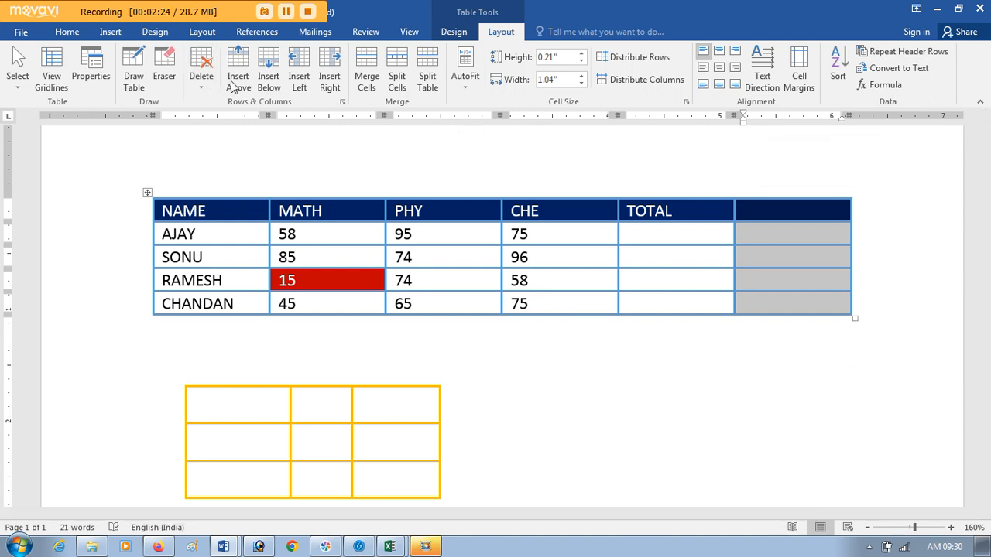
{"action": "left_click", "coordinate": [201, 77]}
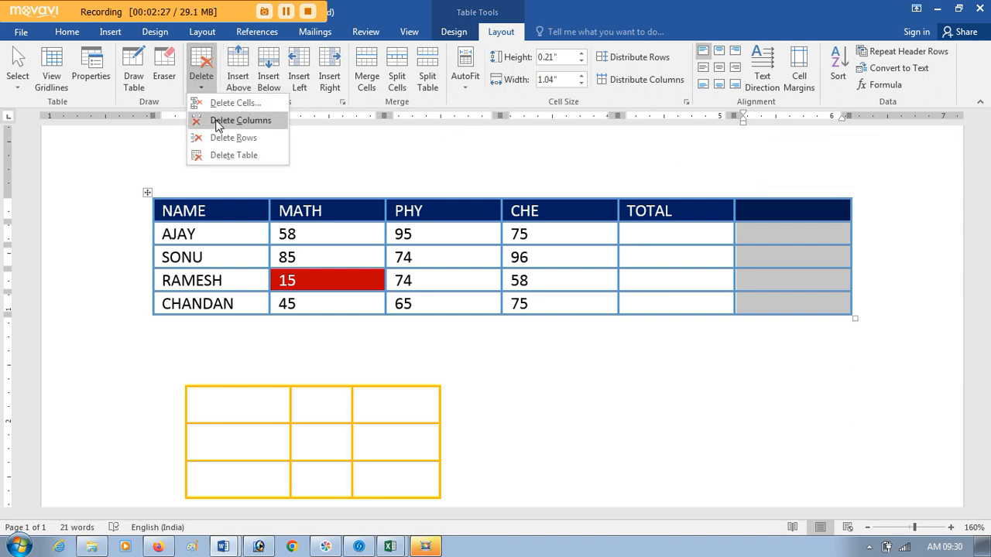
{"action": "left_click", "coordinate": [218, 122]}
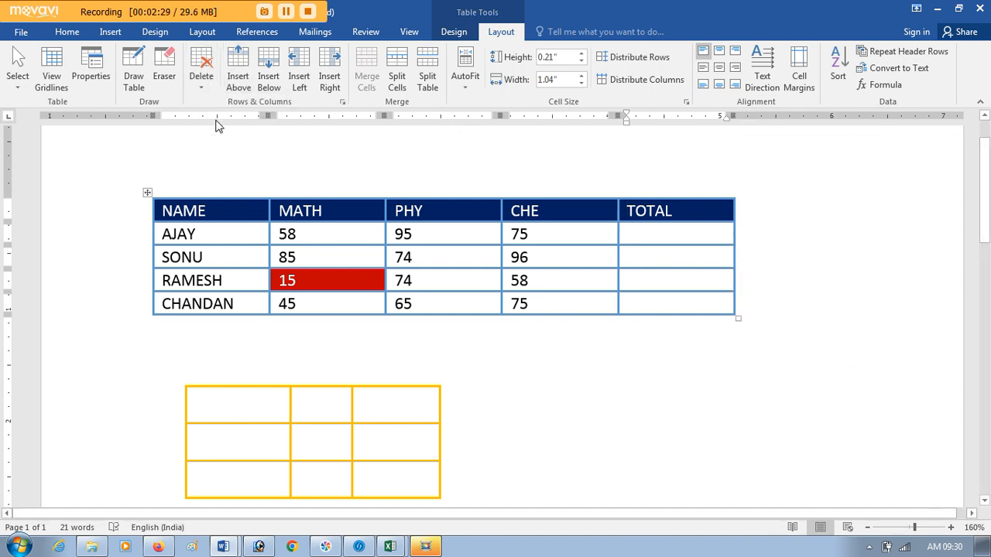
Step: Delete the entire yellow-bordered table drawn below the marks table
{"action": "left_click", "coordinate": [224, 400]}
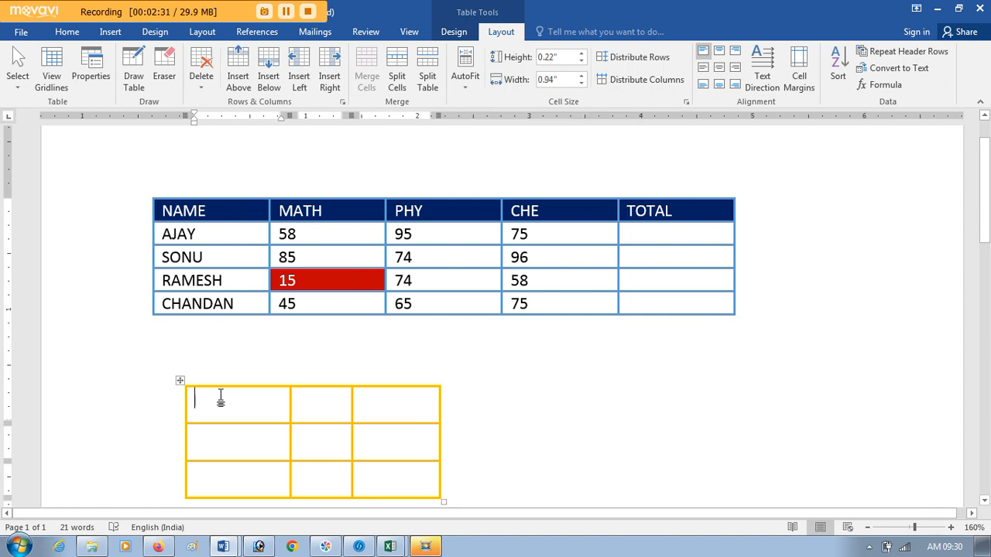
{"action": "left_click", "coordinate": [200, 73]}
{"action": "left_click", "coordinate": [227, 156]}
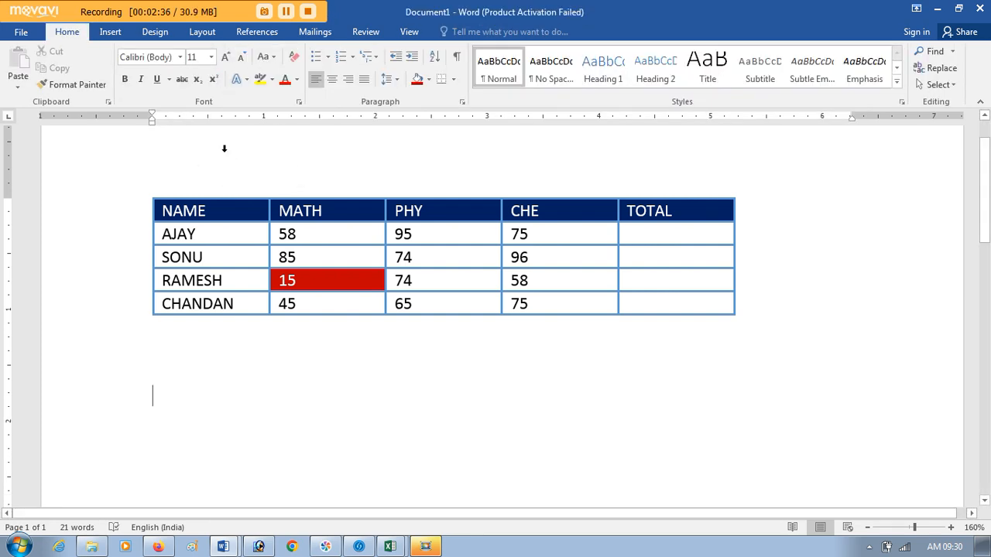
Step: Delete the red MATH cell containing 15 with the Shift cells up option, and undo the deletion
{"action": "left_click", "coordinate": [328, 279]}
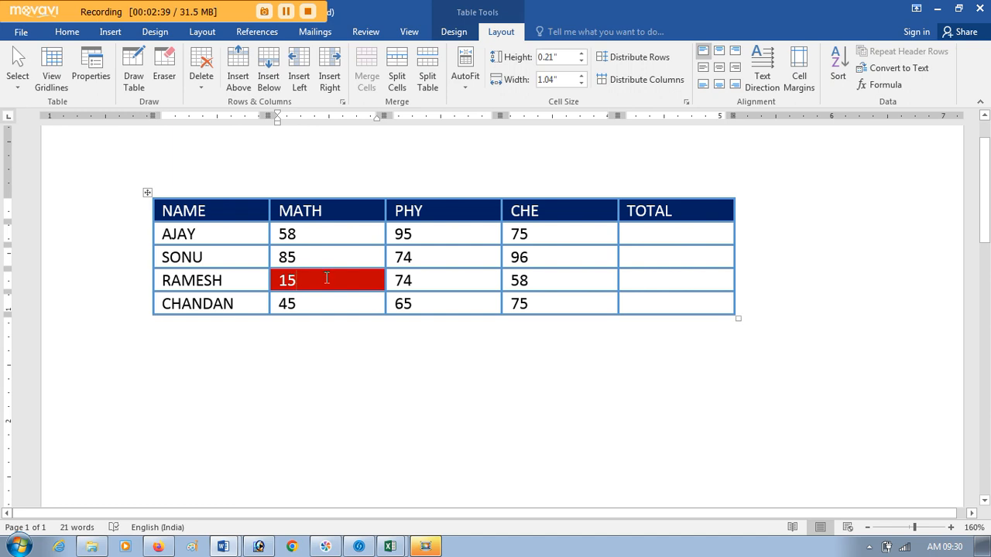
{"action": "left_click", "coordinate": [203, 85]}
{"action": "left_click", "coordinate": [230, 103]}
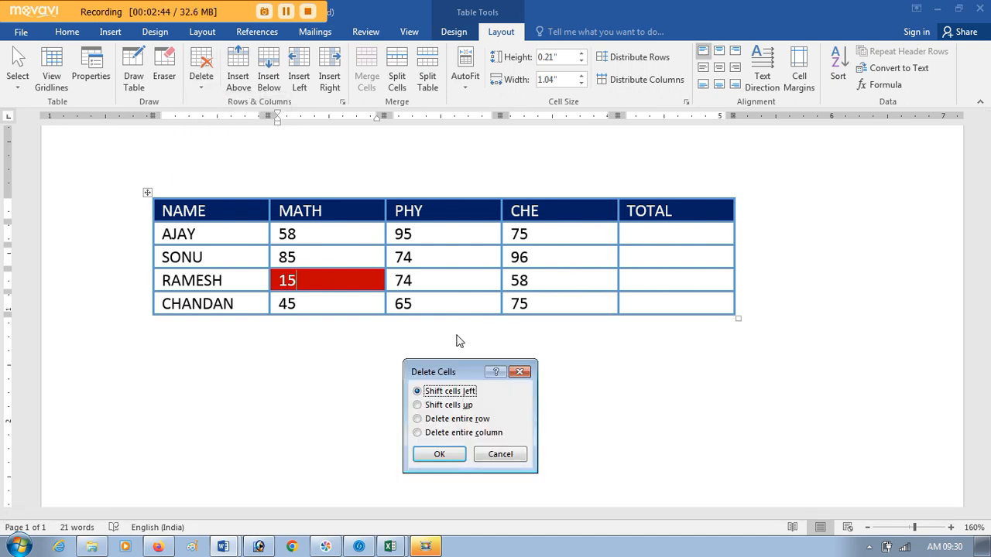
{"action": "left_click_drag", "start_coordinate": [451, 376], "coordinate": [799, 221]}
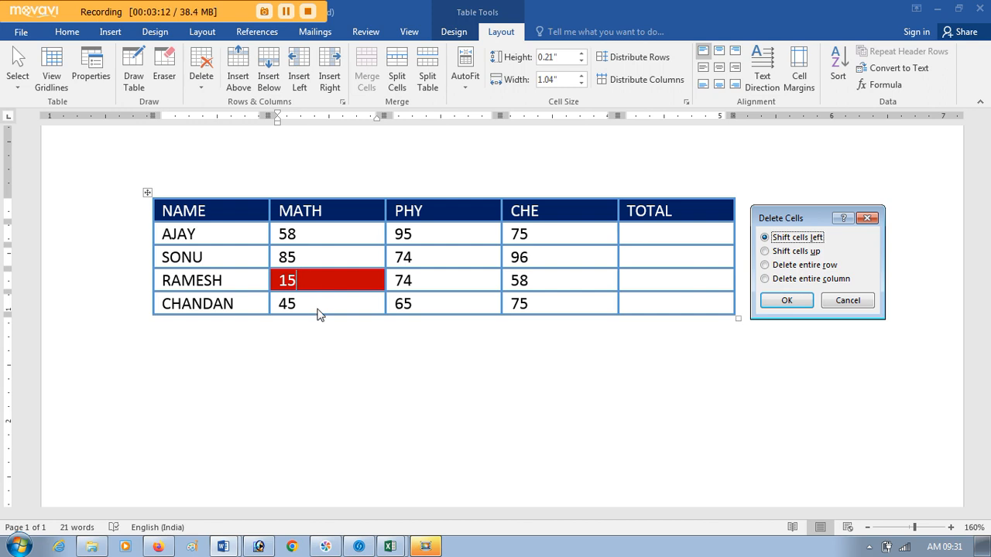
{"action": "left_click", "coordinate": [797, 252]}
{"action": "left_click", "coordinate": [790, 309]}
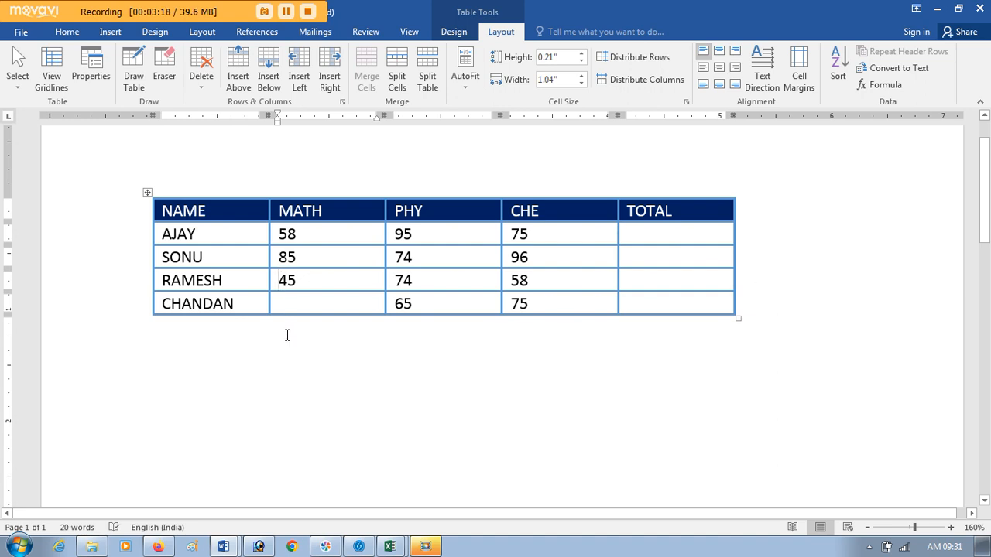
{"action": "key", "text": "ctrl+z"}
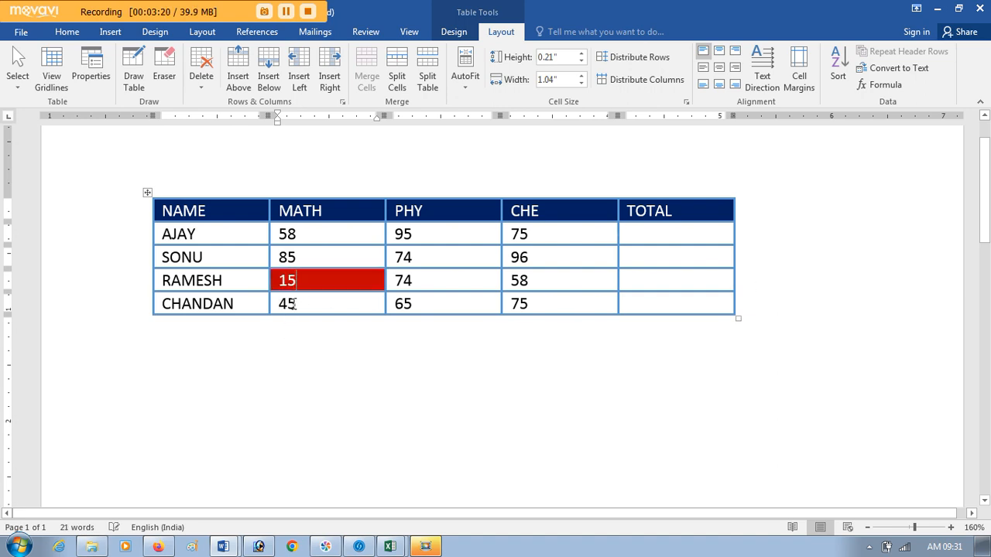
Step: Delete the entire row containing the red MATH cell through the Delete Cells options, and undo the deletion
{"action": "left_click", "coordinate": [199, 81]}
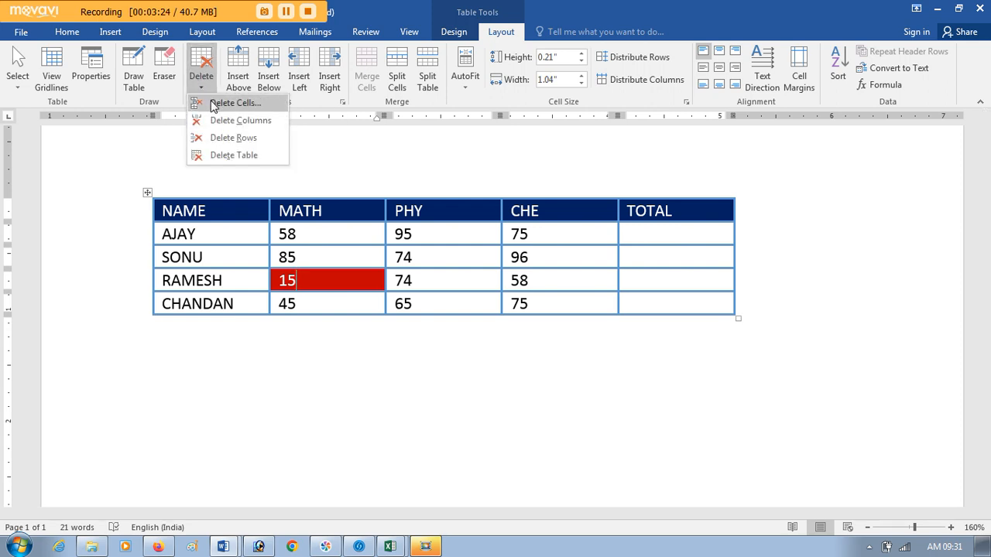
{"action": "left_click", "coordinate": [211, 102]}
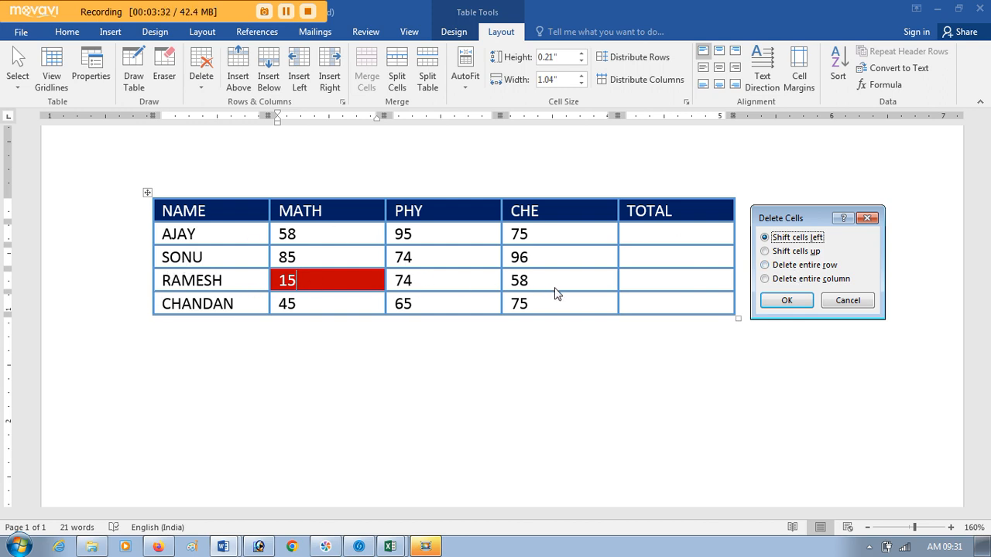
{"action": "left_click", "coordinate": [783, 266]}
{"action": "left_click", "coordinate": [783, 299]}
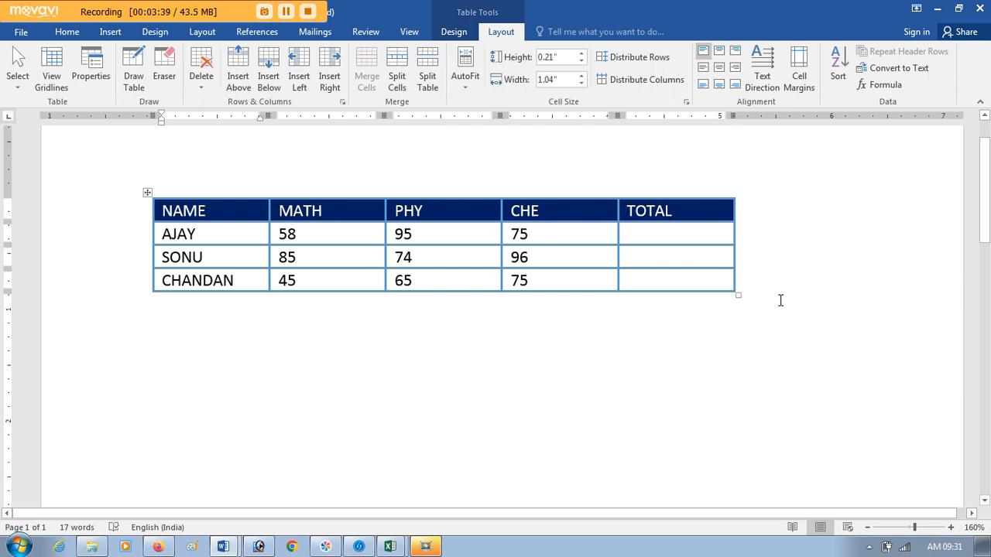
{"action": "key", "text": "ctrl+z"}
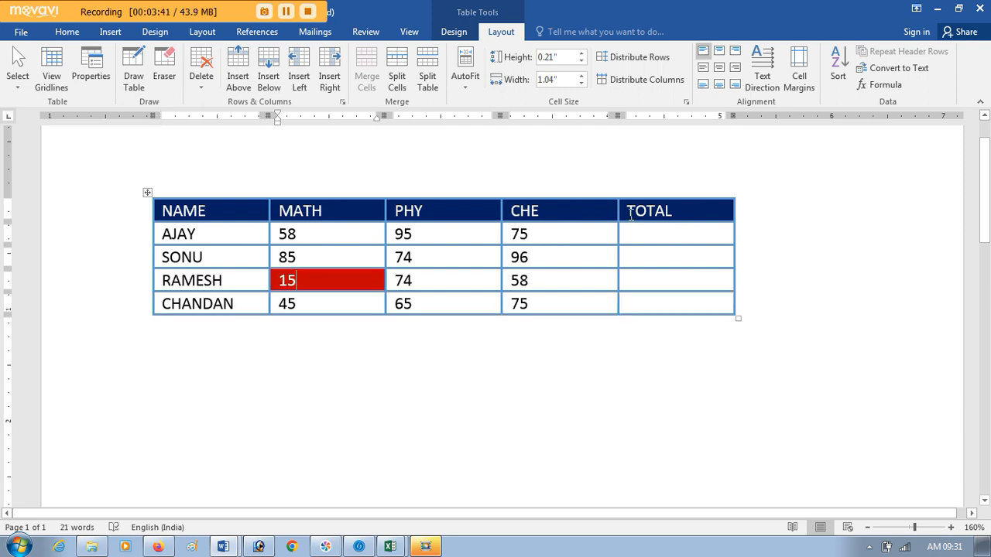
Step: Delete the entire column containing the red MATH cell through the Delete Cells options, and undo the deletion
{"action": "left_click", "coordinate": [207, 91]}
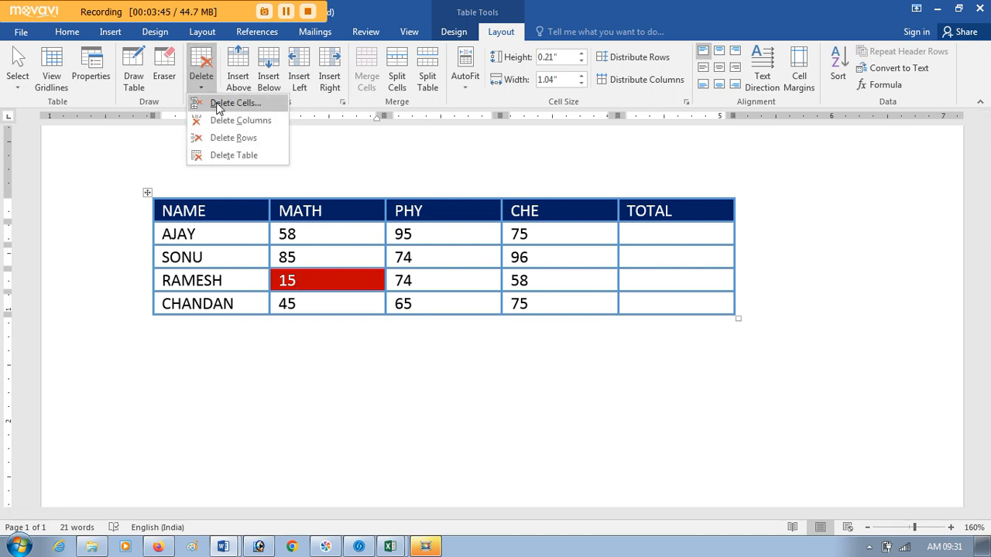
{"action": "left_click", "coordinate": [225, 100]}
{"action": "left_click", "coordinate": [809, 279]}
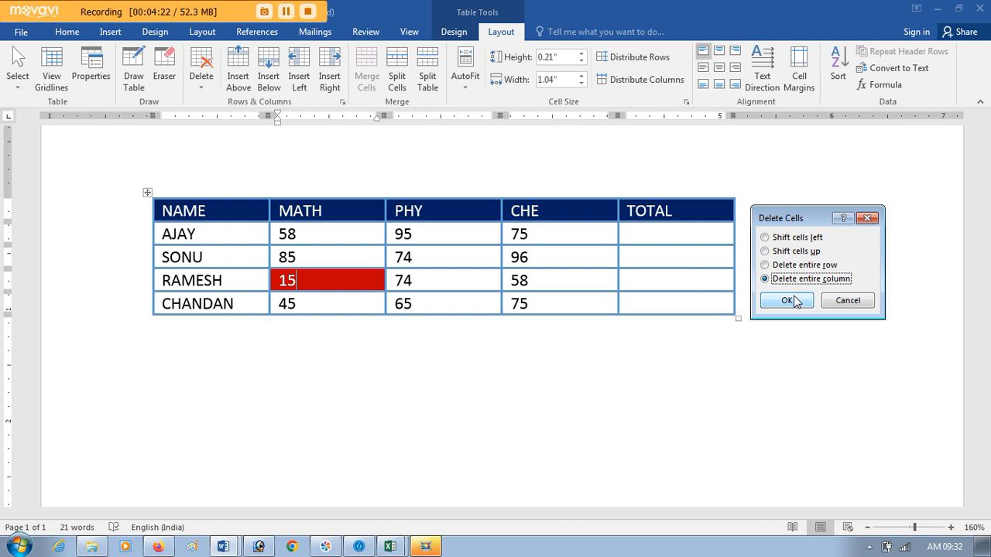
{"action": "left_click", "coordinate": [803, 304]}
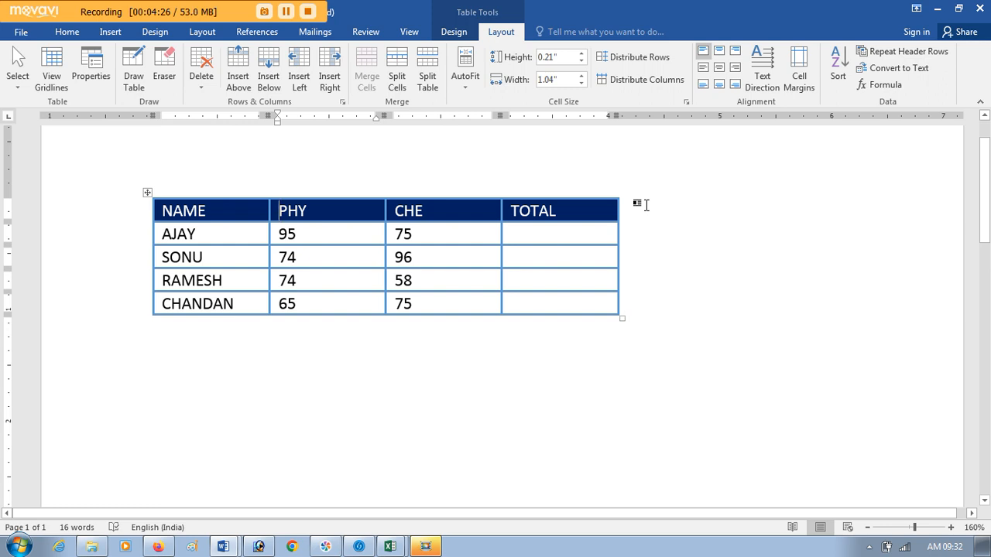
{"action": "key", "text": "ctrl+z"}
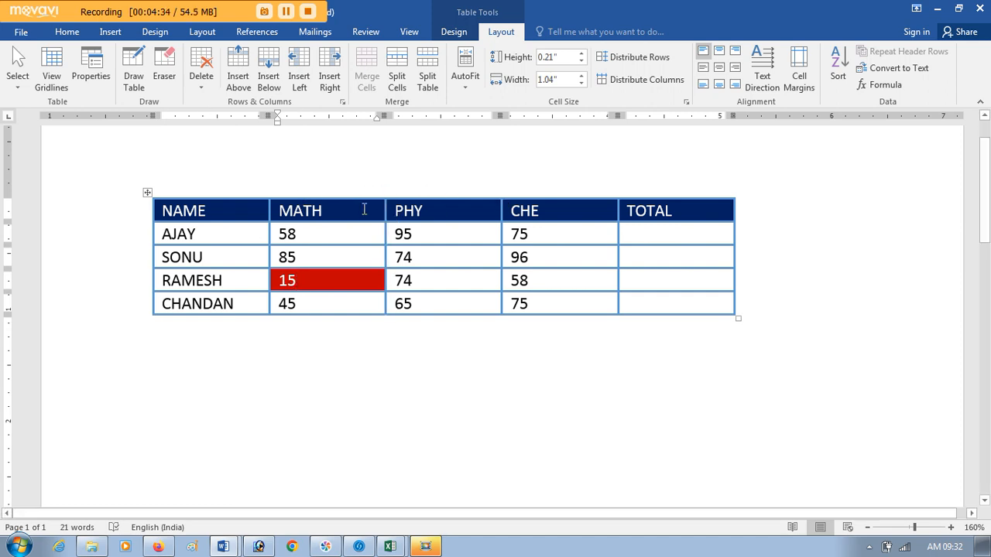
Step: Insert a column to the left of NAME and head it ROLL NO
{"action": "left_click", "coordinate": [207, 194]}
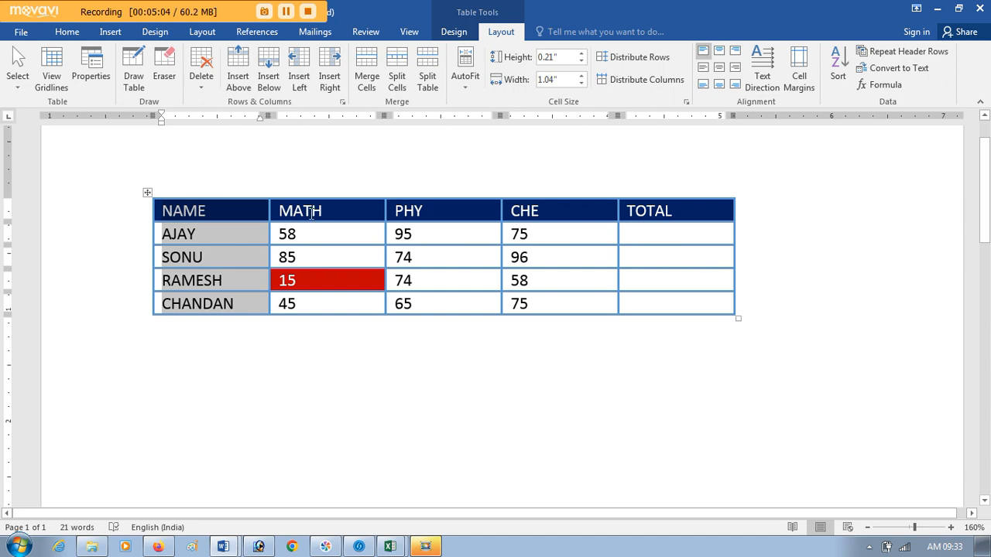
{"action": "left_click", "coordinate": [303, 83]}
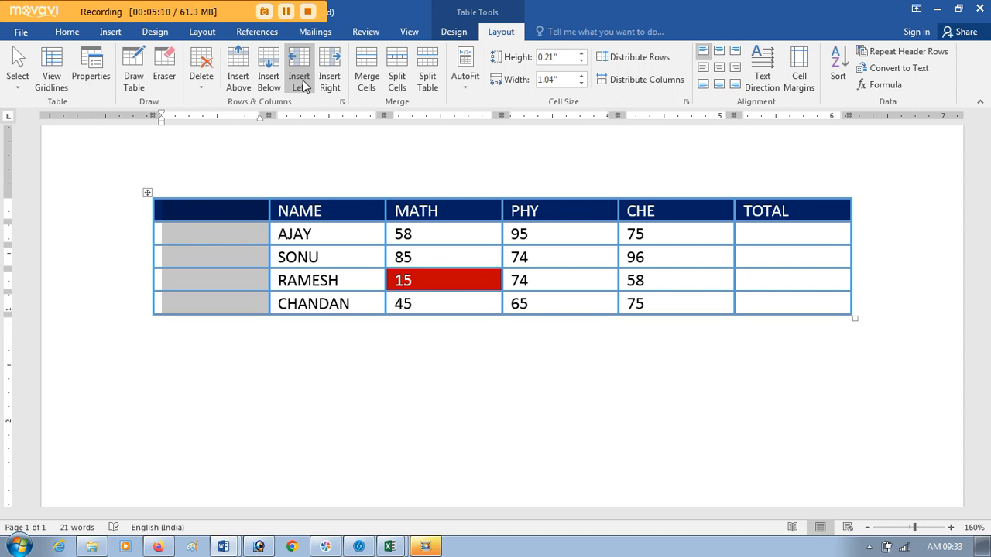
{"action": "left_click", "coordinate": [217, 213]}
{"action": "type", "text": "ROLL NO"}
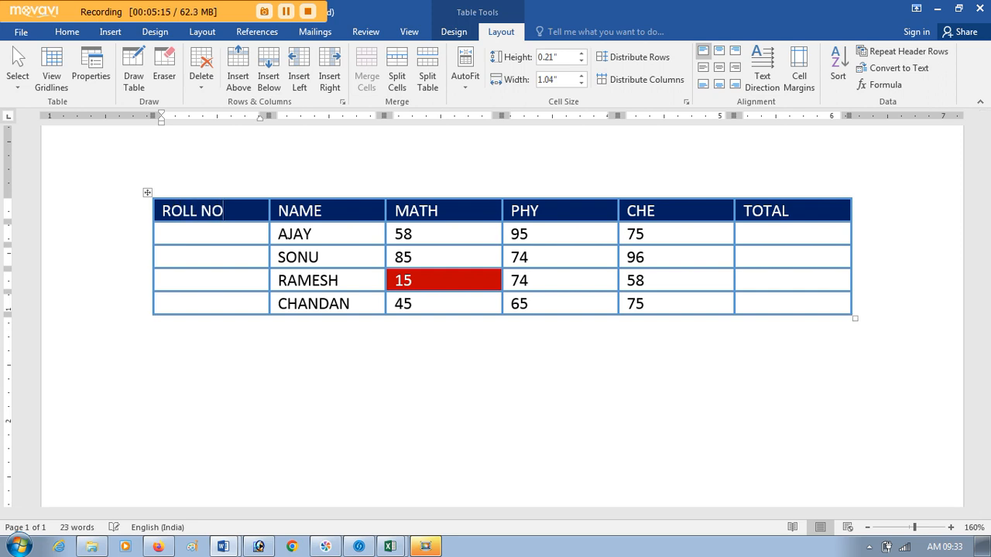
Step: Fill the four cells under ROLL NO with 1, 2, 3 and 4
{"action": "key", "text": "Tab"}
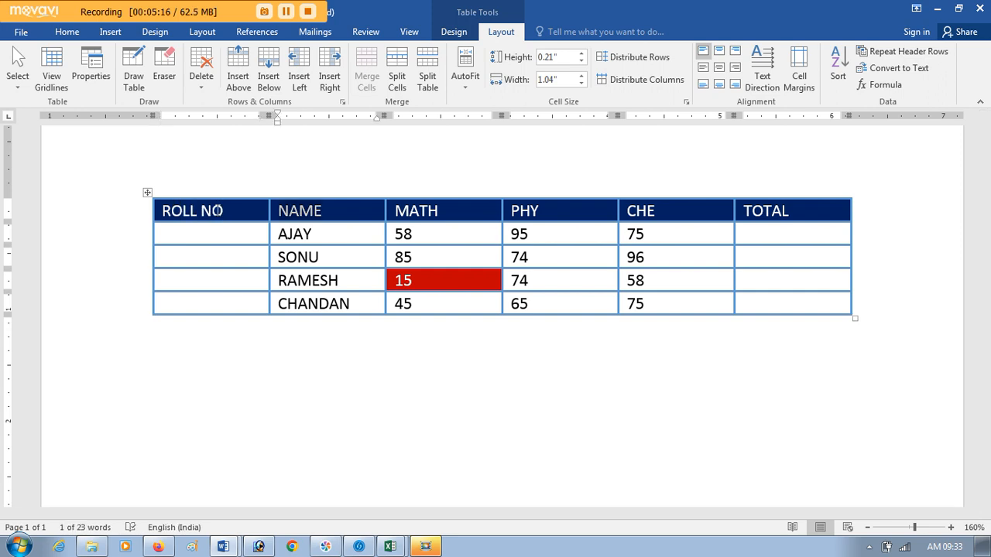
{"action": "key", "text": "Down"}
{"action": "key", "text": "Left"}
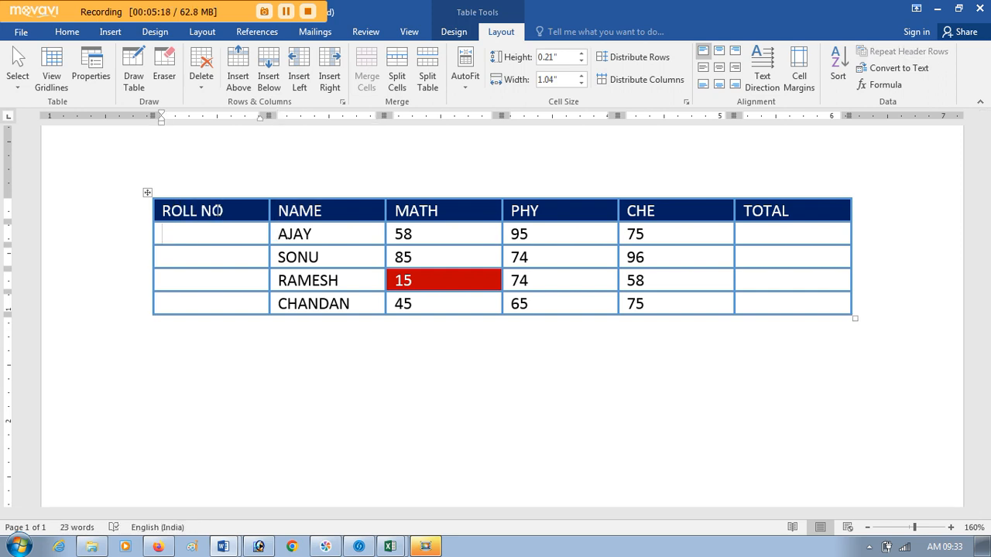
{"action": "type", "text": "1"}
{"action": "key", "text": "Down"}
{"action": "type", "text": "2"}
{"action": "key", "text": "Down"}
{"action": "type", "text": "3"}
{"action": "key", "text": "Down"}
{"action": "type", "text": "4"}
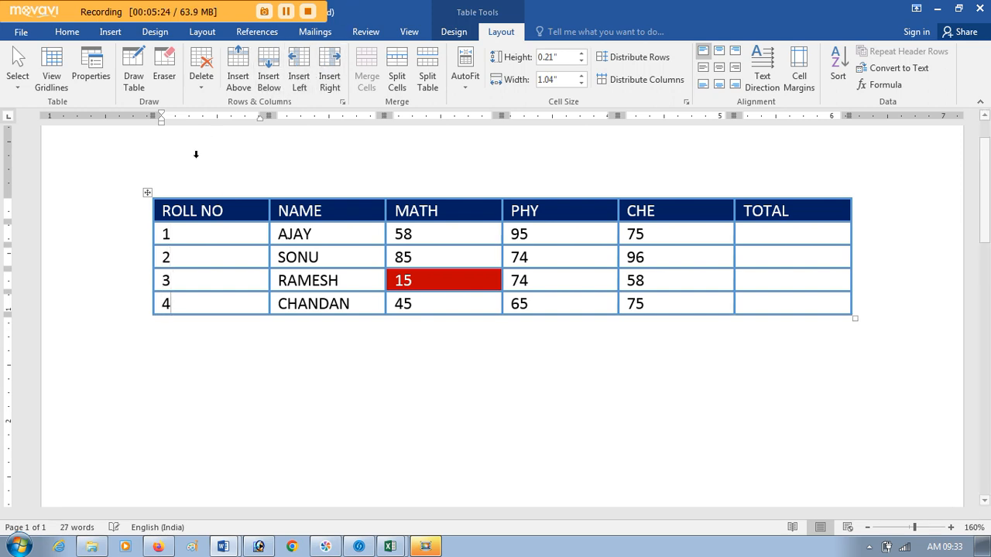
Step: Insert an empty column to the right of ROLL NO and delete that new column
{"action": "left_click", "coordinate": [197, 189]}
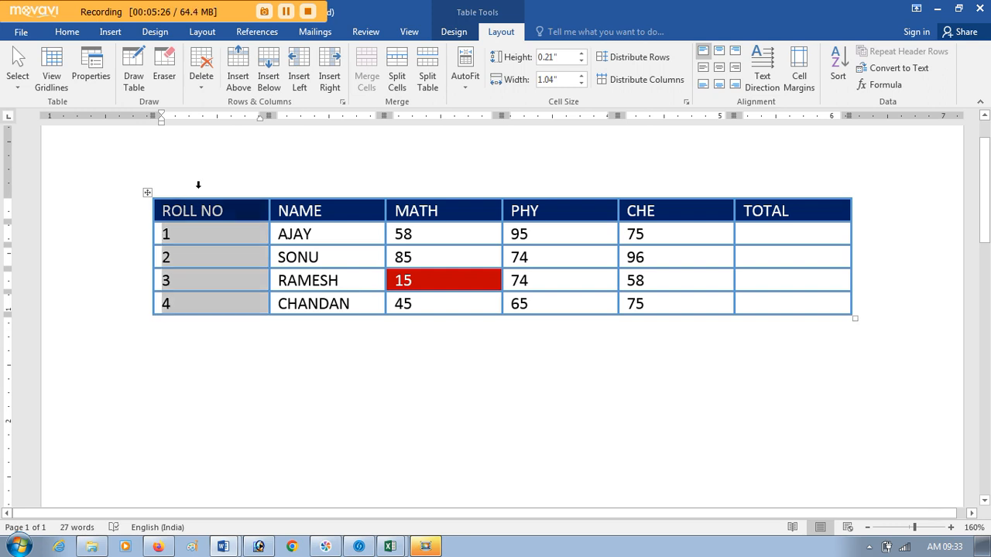
{"action": "left_click", "coordinate": [193, 236]}
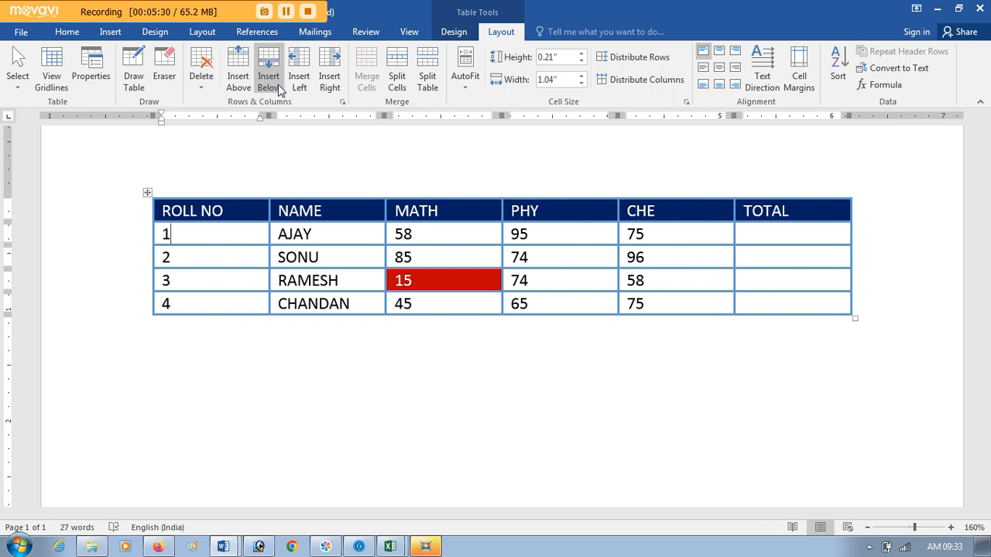
{"action": "left_click", "coordinate": [226, 192]}
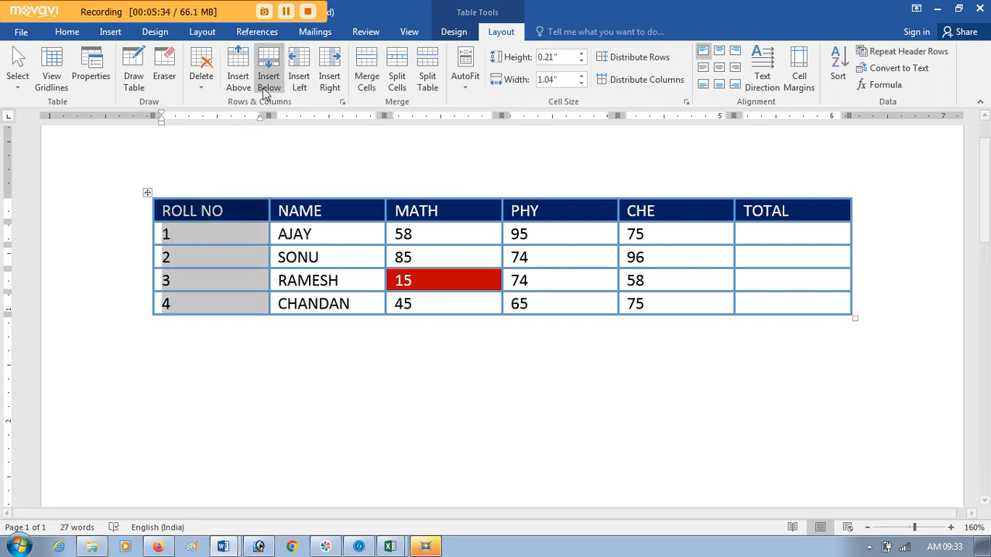
{"action": "left_click", "coordinate": [324, 80]}
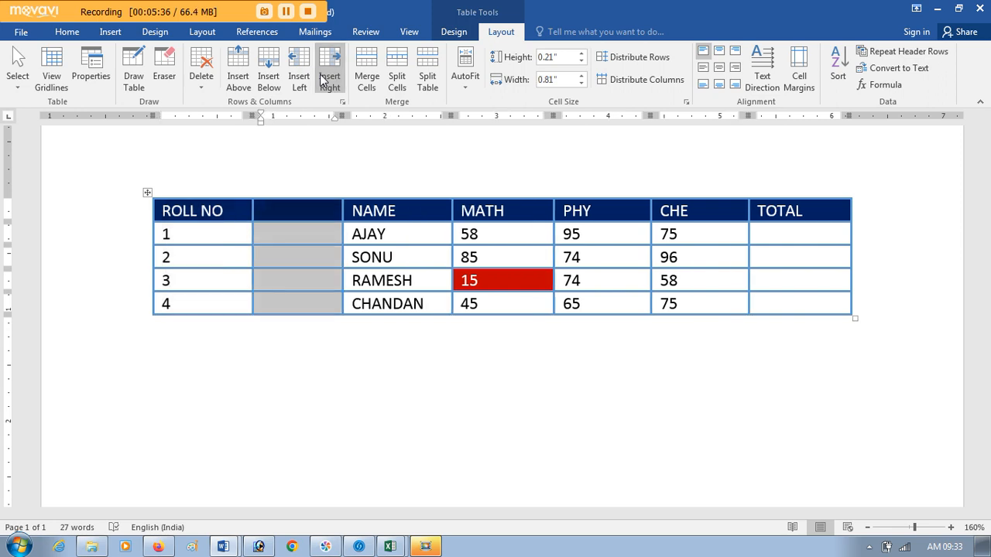
{"action": "left_click", "coordinate": [199, 83]}
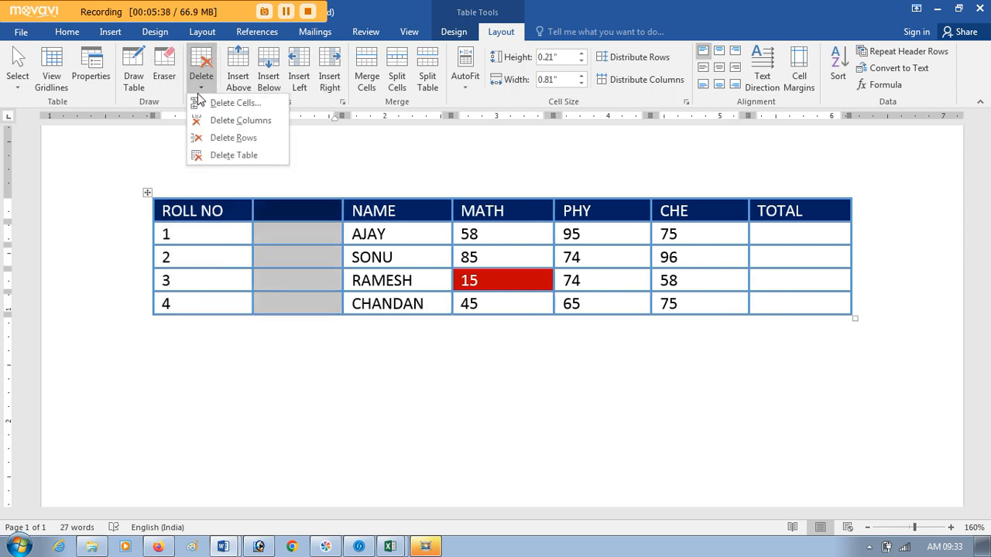
{"action": "left_click", "coordinate": [203, 122]}
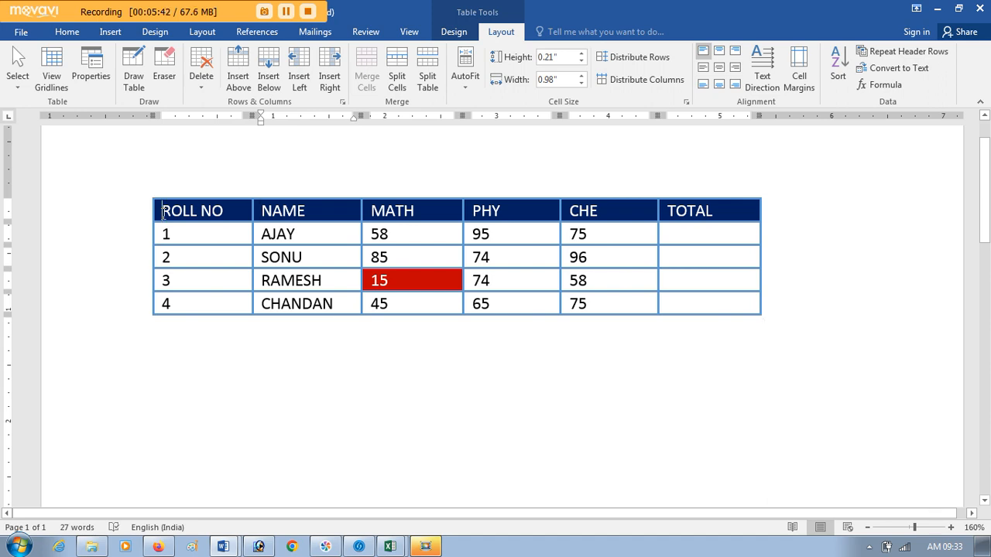
Step: Insert a row above the header row and enter MARKSHEET in its first cell
{"action": "left_click_drag", "start_coordinate": [163, 214], "coordinate": [694, 212]}
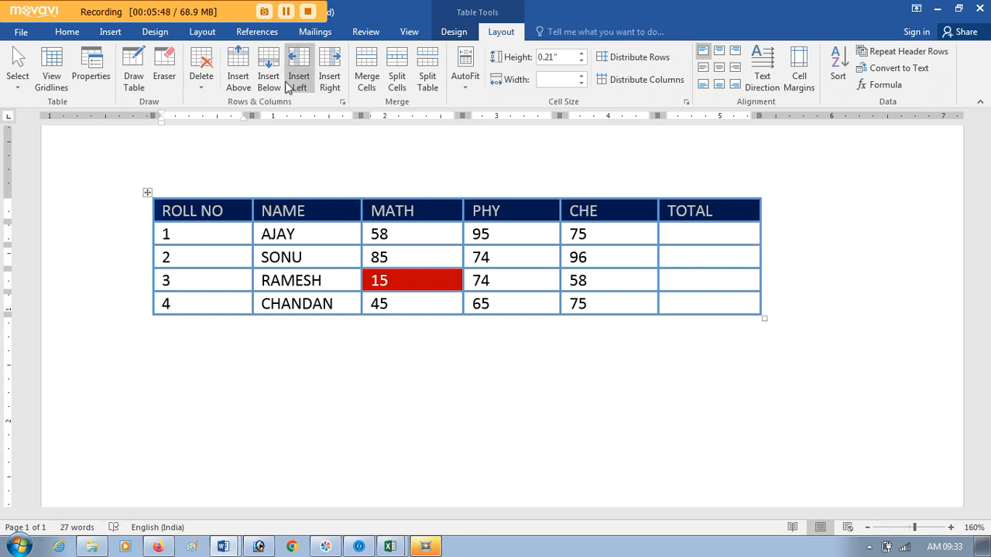
{"action": "left_click", "coordinate": [238, 80]}
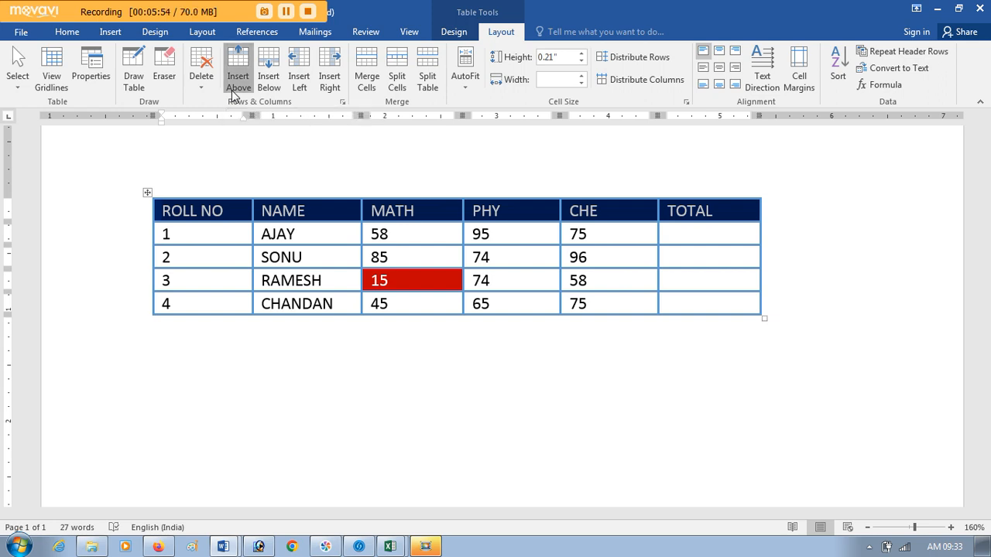
{"action": "left_click", "coordinate": [218, 210]}
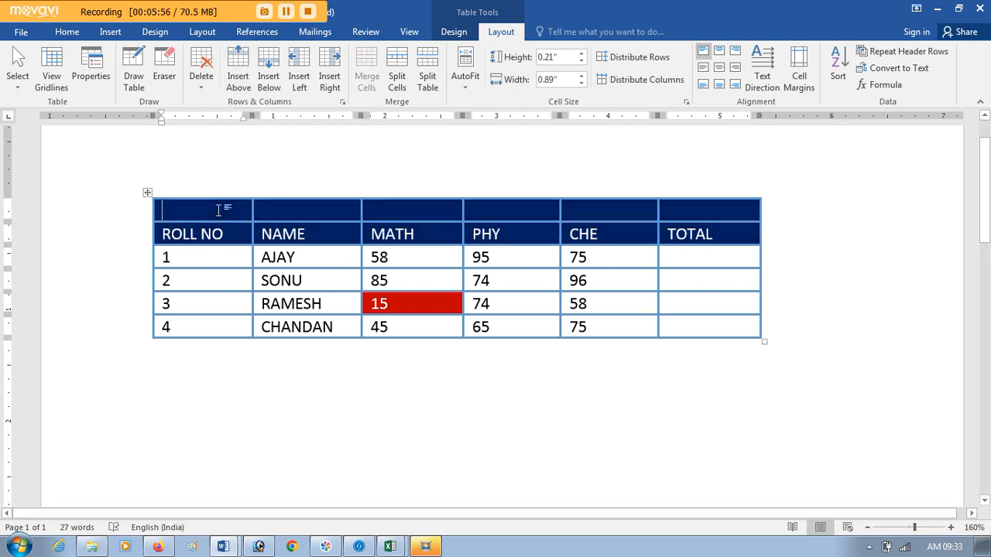
{"action": "type", "text": "M"}
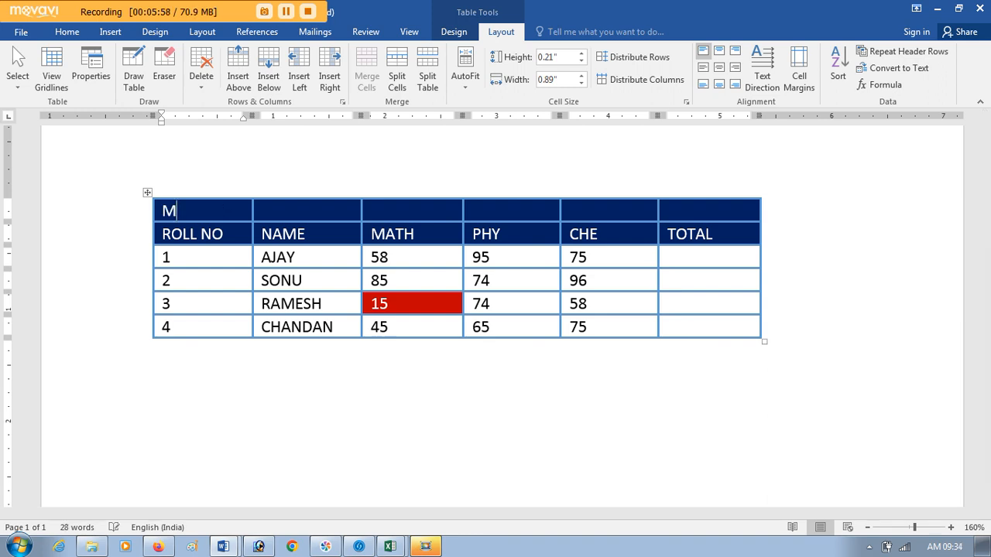
{"action": "type", "text": "ARKSHE"}
{"action": "key", "text": "BackSpace"}
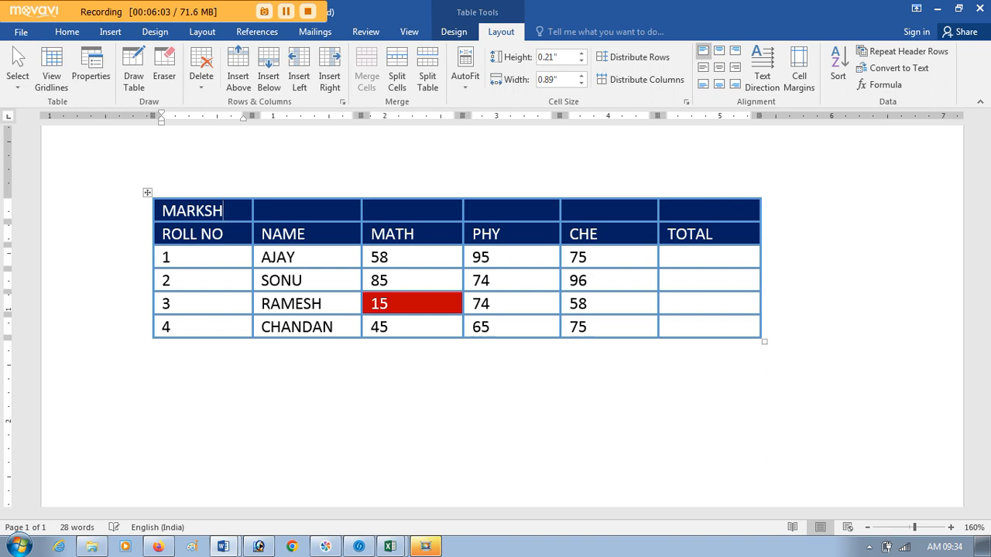
{"action": "type", "text": "EET"}
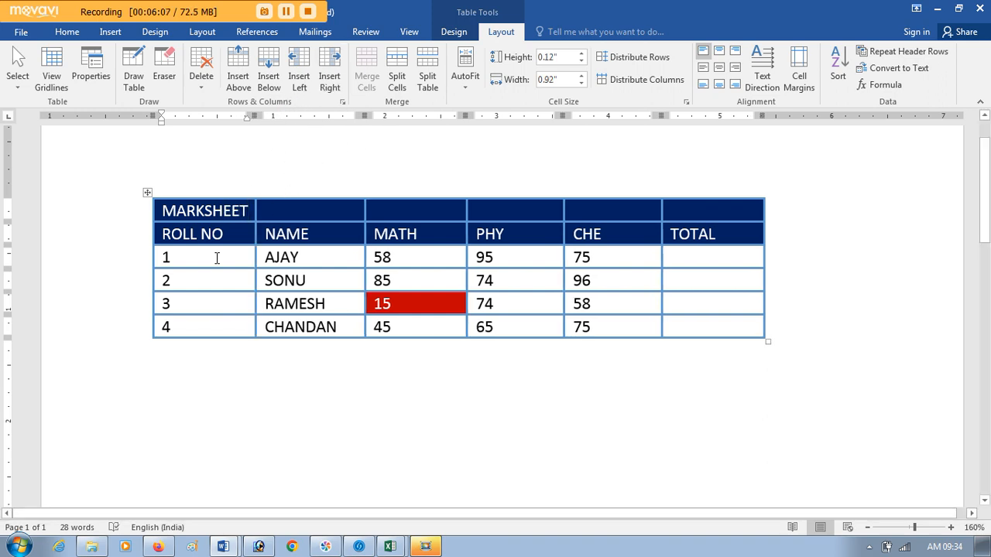
Step: Delete the entire ROLL NO column, including the title cell above it
{"action": "mouse_move", "coordinate": [211, 238]}
{"action": "left_mouse_down"}
{"action": "mouse_move", "coordinate": [411, 271]}
{"action": "mouse_move", "coordinate": [418, 283]}
{"action": "mouse_move", "coordinate": [728, 232]}
{"action": "left_mouse_up"}
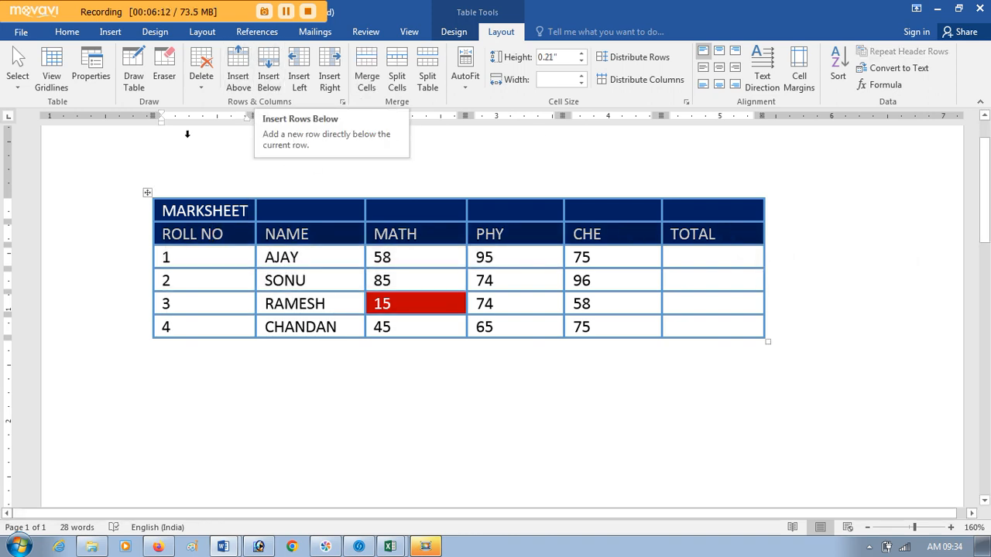
{"action": "left_click", "coordinate": [229, 242]}
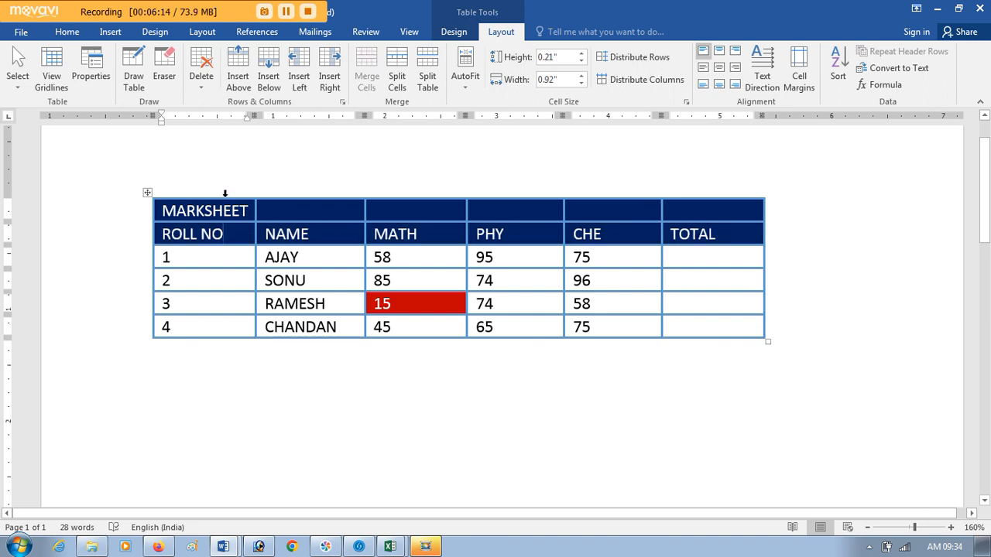
{"action": "left_click", "coordinate": [225, 196]}
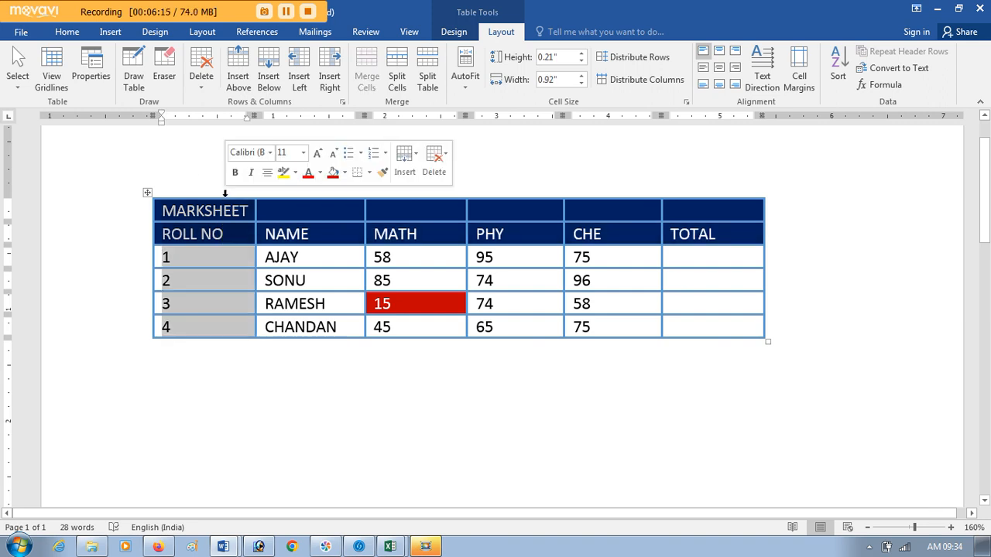
{"action": "left_click", "coordinate": [201, 84]}
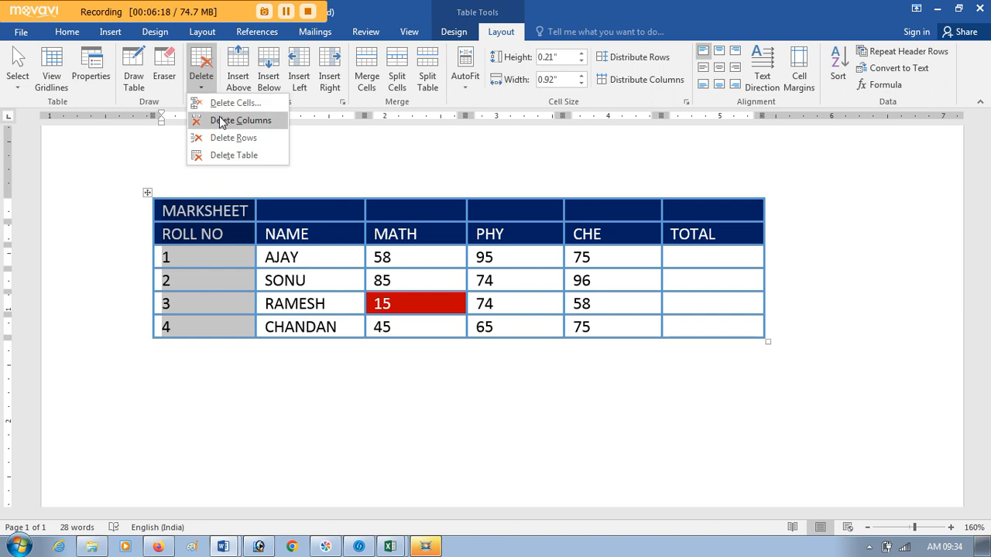
{"action": "left_click", "coordinate": [221, 120]}
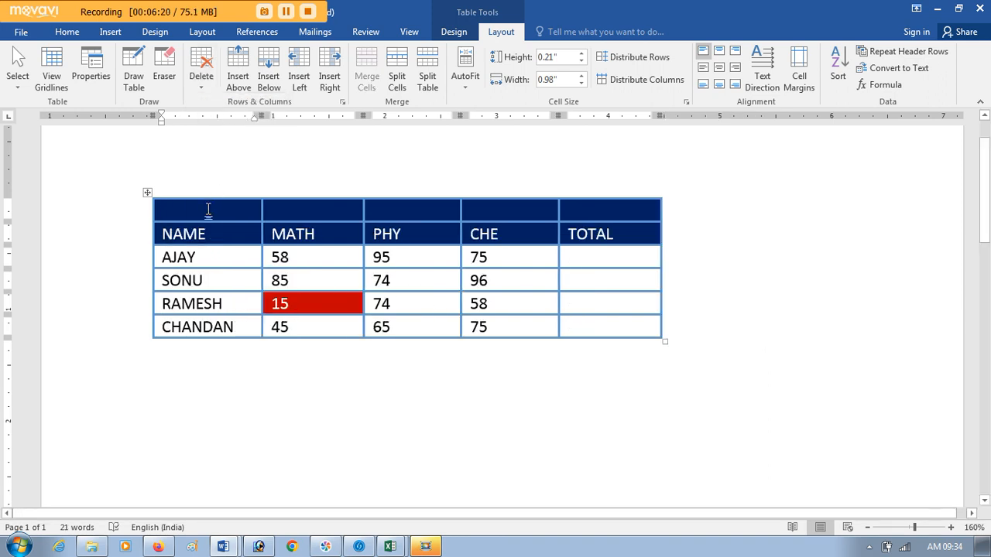
Step: Enter MARKSHEET in the empty cell above NAME
{"action": "type", "text": "MAR"}
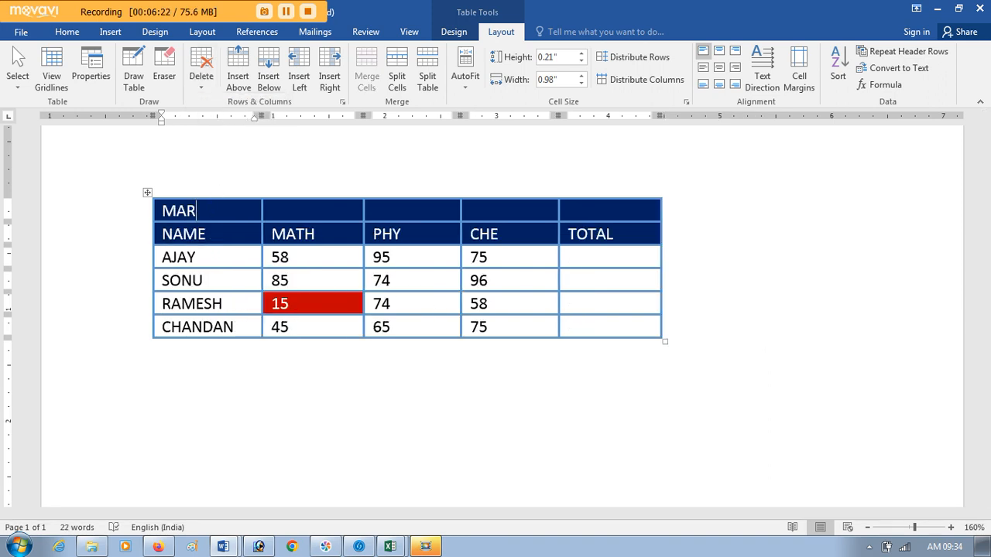
{"action": "type", "text": "KSHEET"}
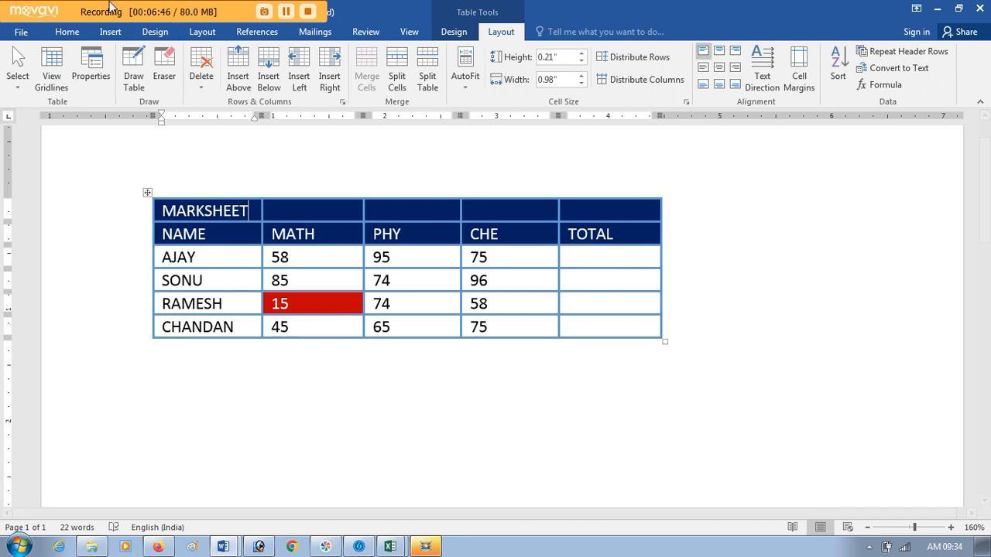
{"action": "left_click", "coordinate": [199, 89]}
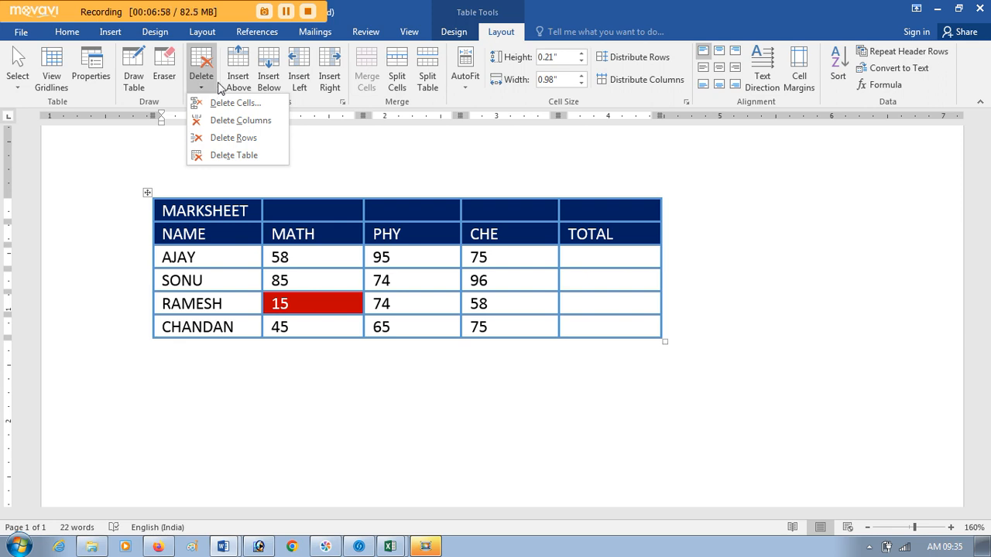
{"action": "left_click", "coordinate": [304, 105]}
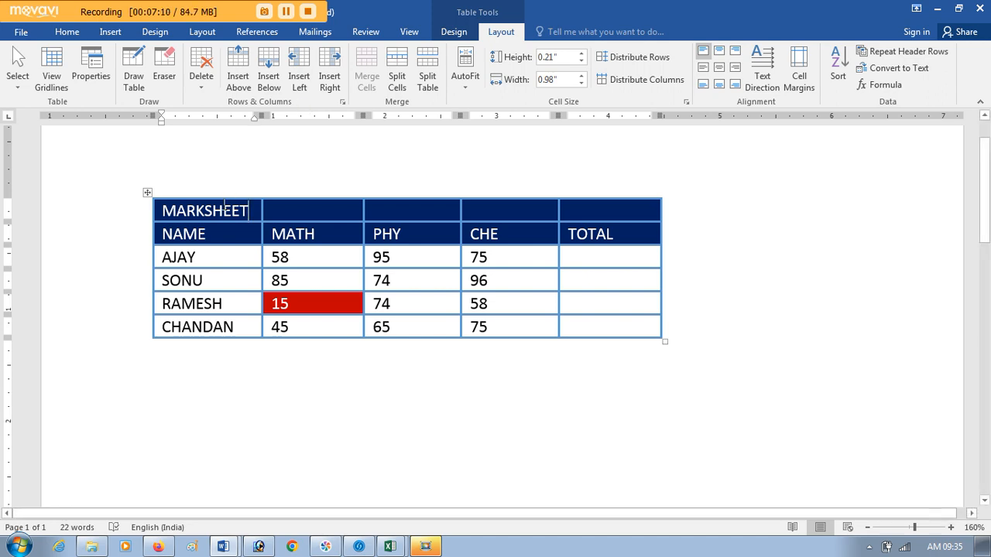
Step: Insert two empty columns to the left of NAME, based on the NAME and MATH columns, and delete both new columns
{"action": "left_click", "coordinate": [233, 190]}
{"action": "left_click_drag", "start_coordinate": [232, 190], "coordinate": [315, 189]}
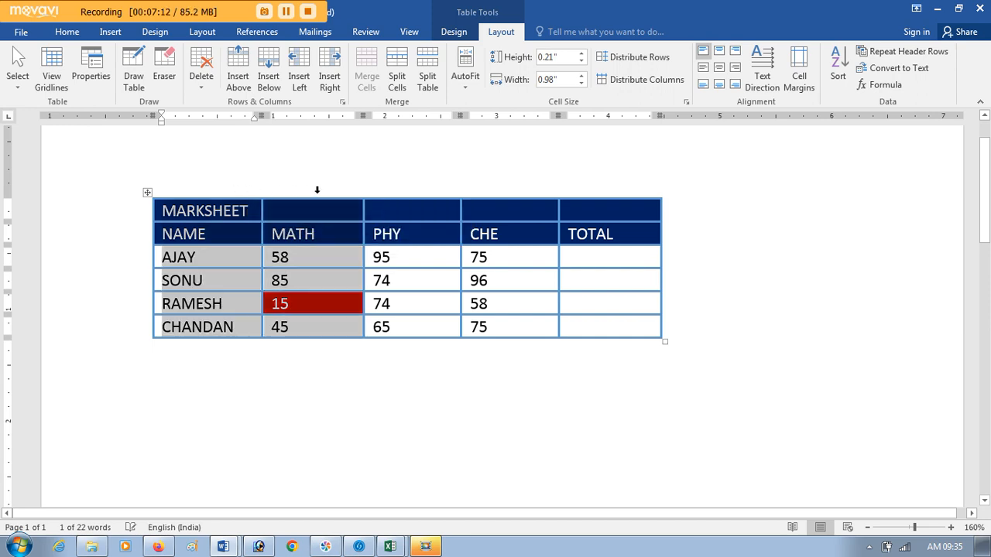
{"action": "left_click", "coordinate": [302, 70]}
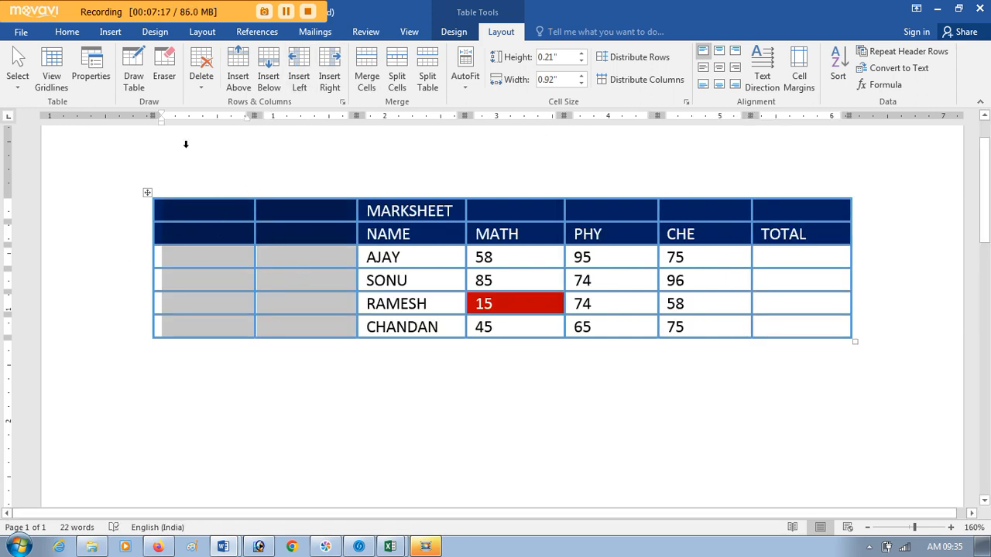
{"action": "left_click", "coordinate": [200, 81]}
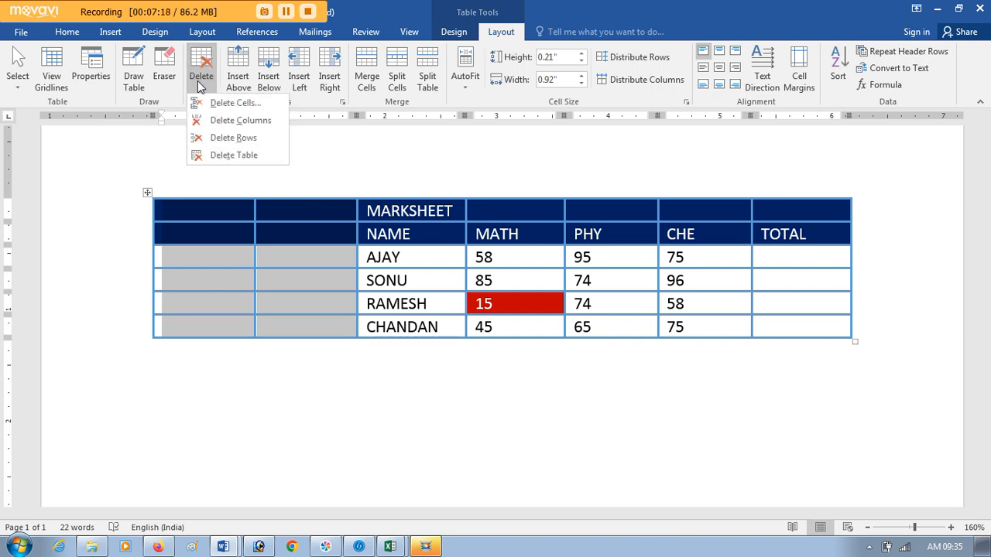
{"action": "left_click", "coordinate": [214, 120]}
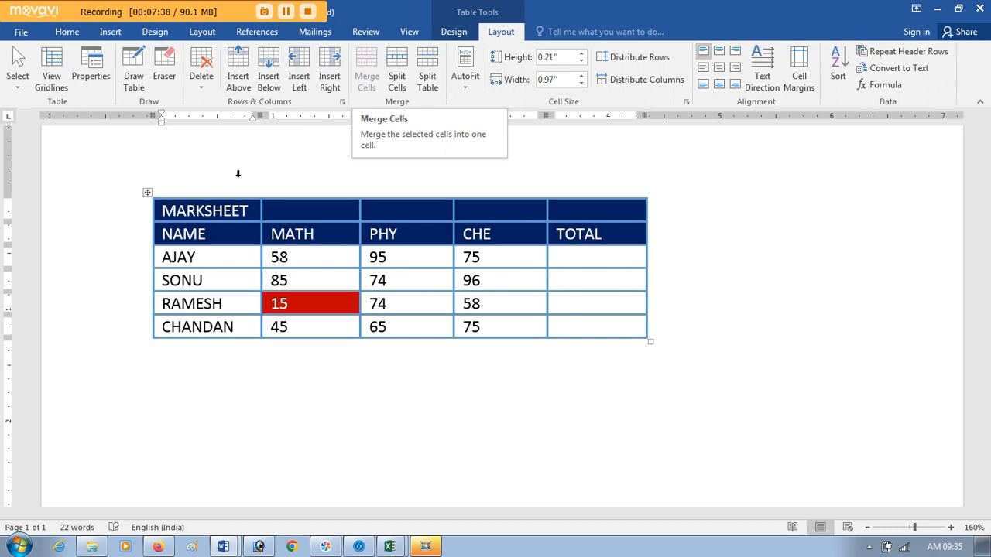
Step: Merge the MARKSHEET cell with the four empty cells beside it into one title cell
{"action": "left_click_drag", "start_coordinate": [180, 210], "coordinate": [248, 211]}
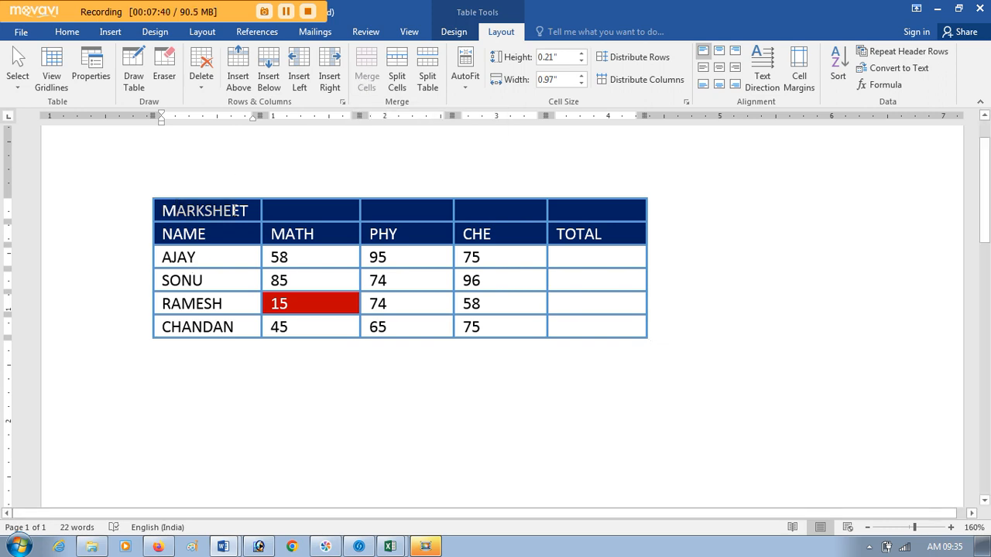
{"action": "left_click", "coordinate": [296, 211]}
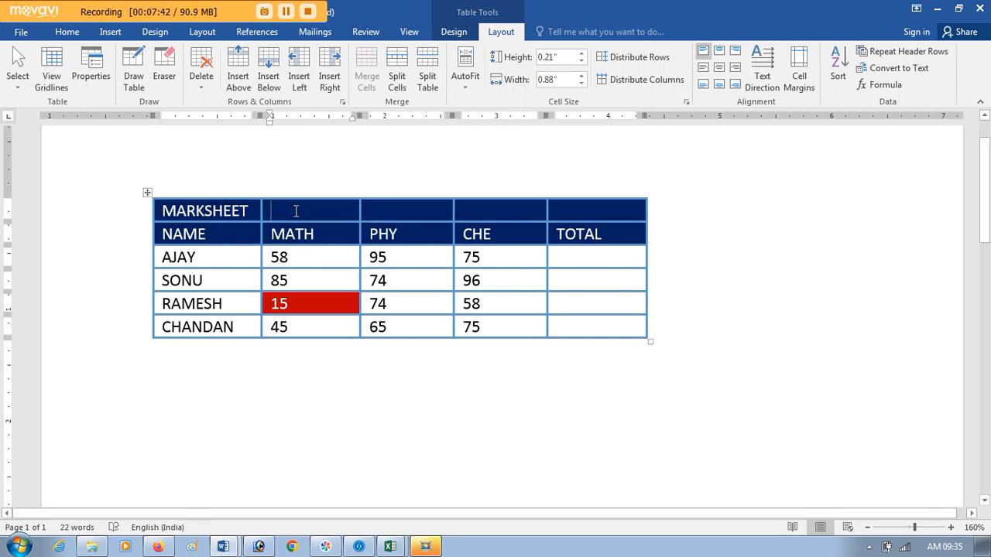
{"action": "left_click", "coordinate": [379, 210]}
{"action": "left_click", "coordinate": [511, 211]}
{"action": "left_click", "coordinate": [570, 210]}
{"action": "left_click_drag", "start_coordinate": [465, 202], "coordinate": [232, 203]}
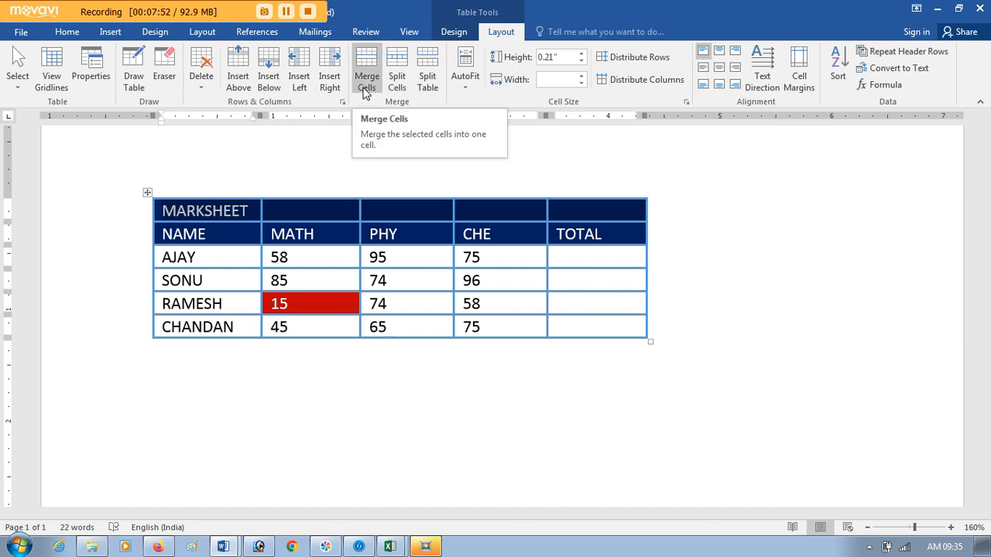
{"action": "left_click", "coordinate": [366, 84]}
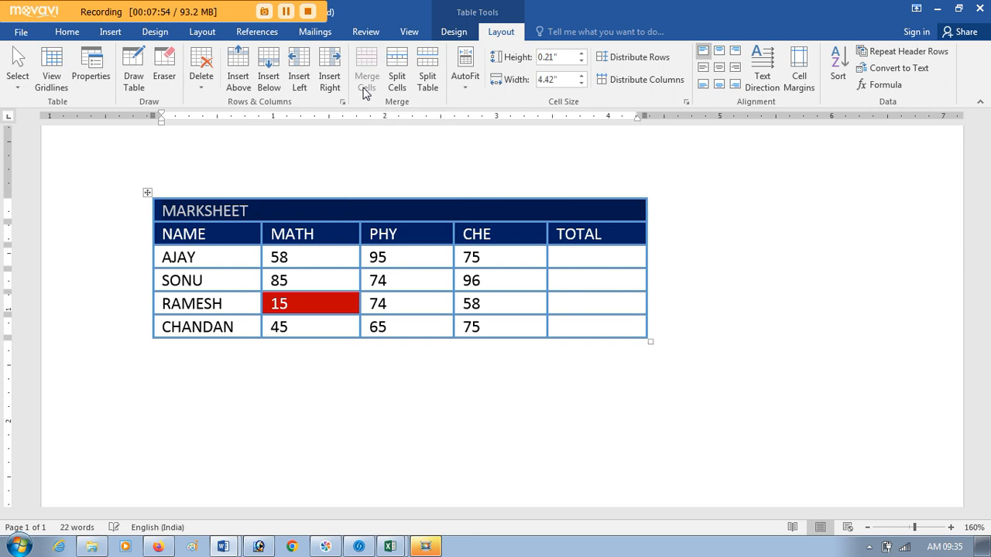
Step: Centre the MARKSHEET title horizontally and vertically in its merged cell
{"action": "left_click", "coordinate": [272, 223]}
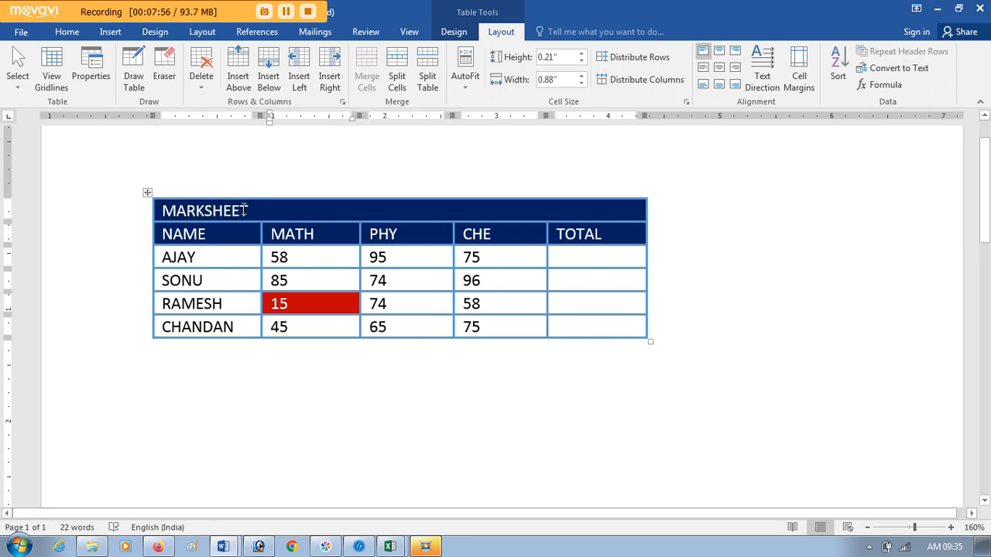
{"action": "left_click", "coordinate": [247, 211]}
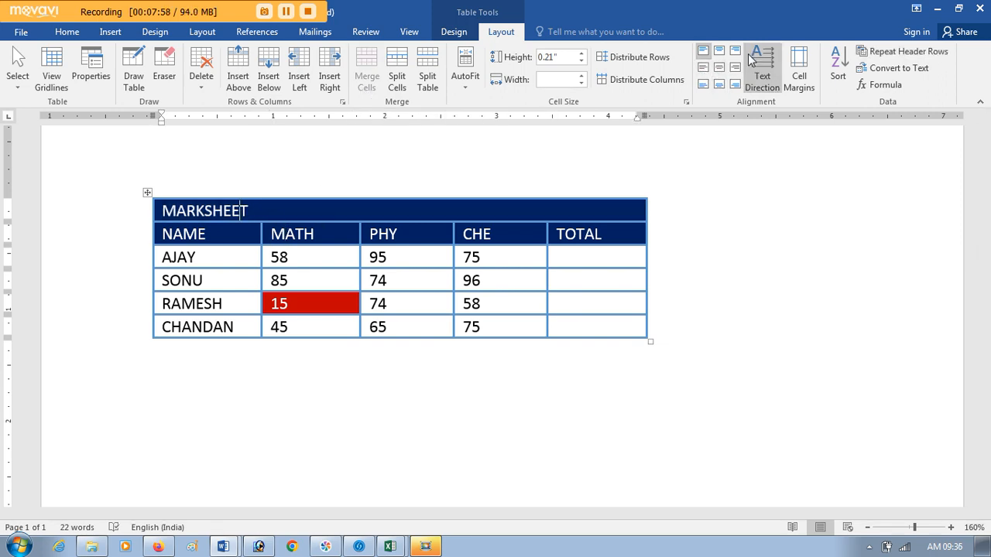
{"action": "left_click", "coordinate": [721, 69]}
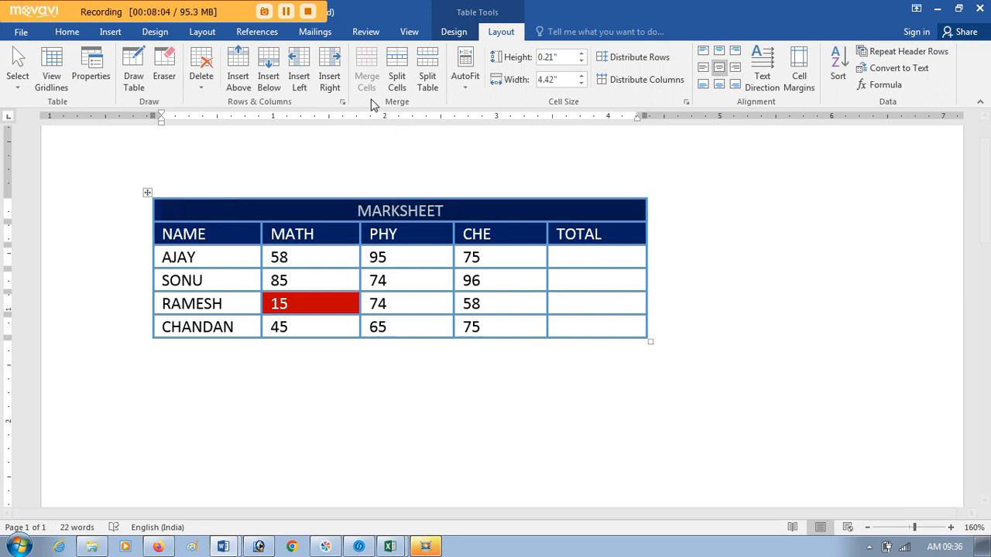
Step: Merge the first two empty cells under TOTAL into one cell, and undo the merge
{"action": "left_click", "coordinate": [358, 211]}
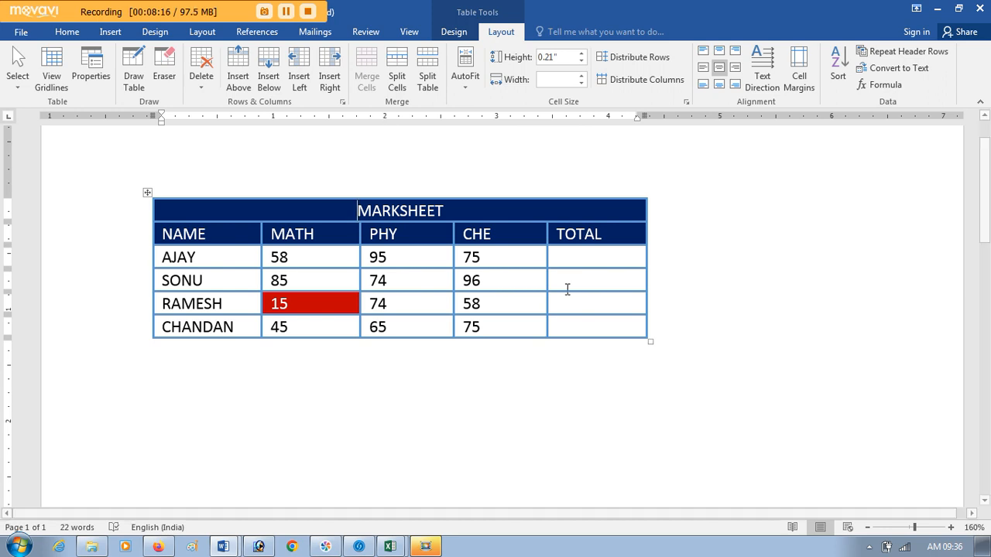
{"action": "left_click_drag", "start_coordinate": [596, 261], "coordinate": [596, 282]}
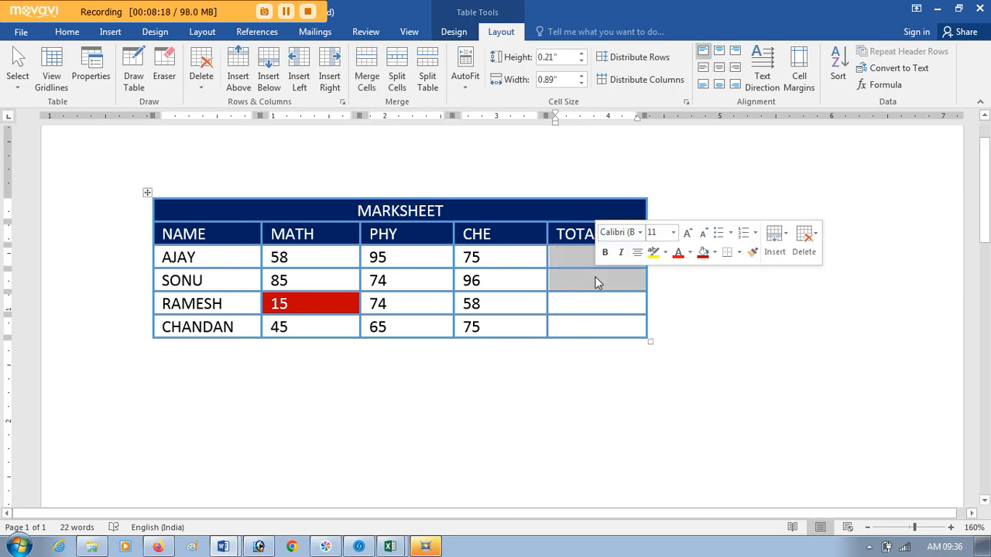
{"action": "left_click", "coordinate": [366, 78]}
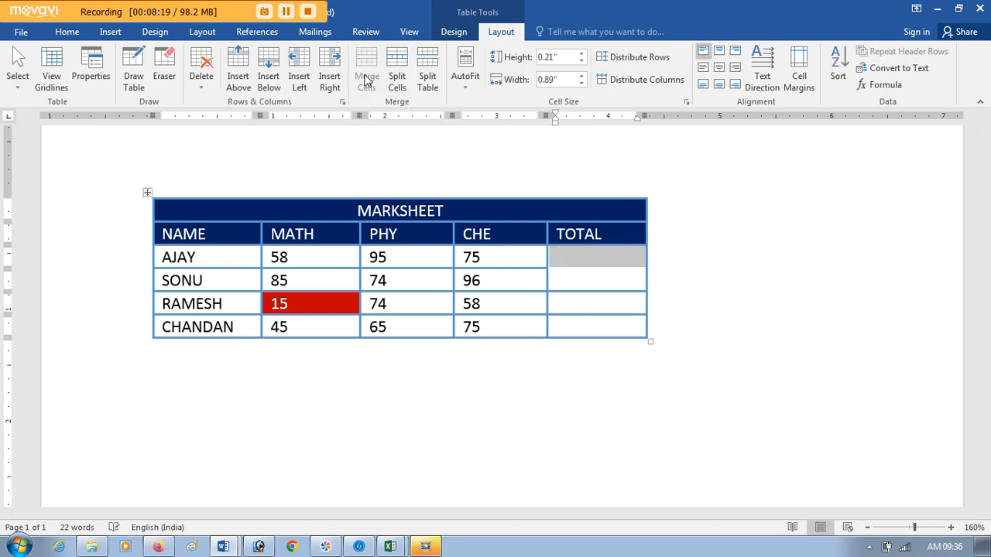
{"action": "left_click", "coordinate": [590, 271]}
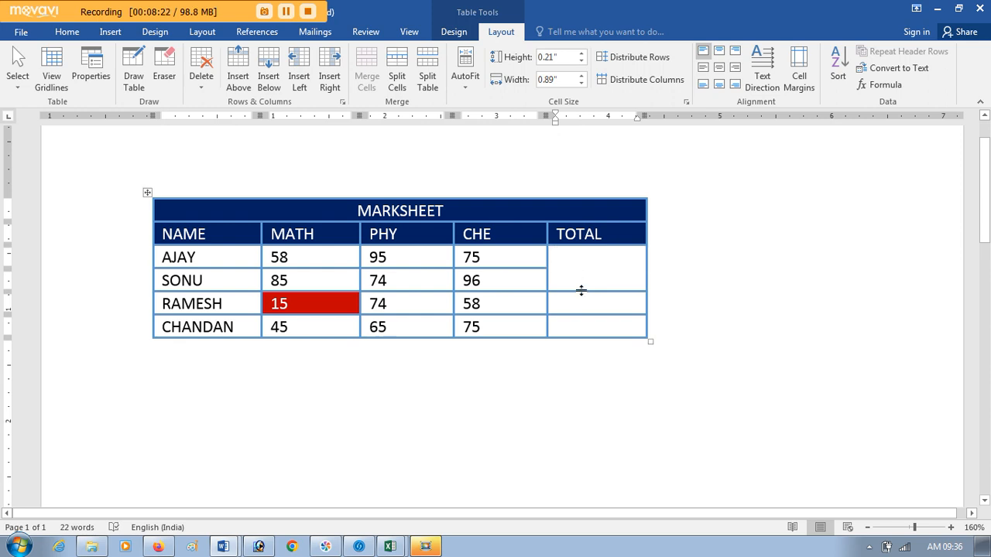
{"action": "key", "text": "ctrl+z"}
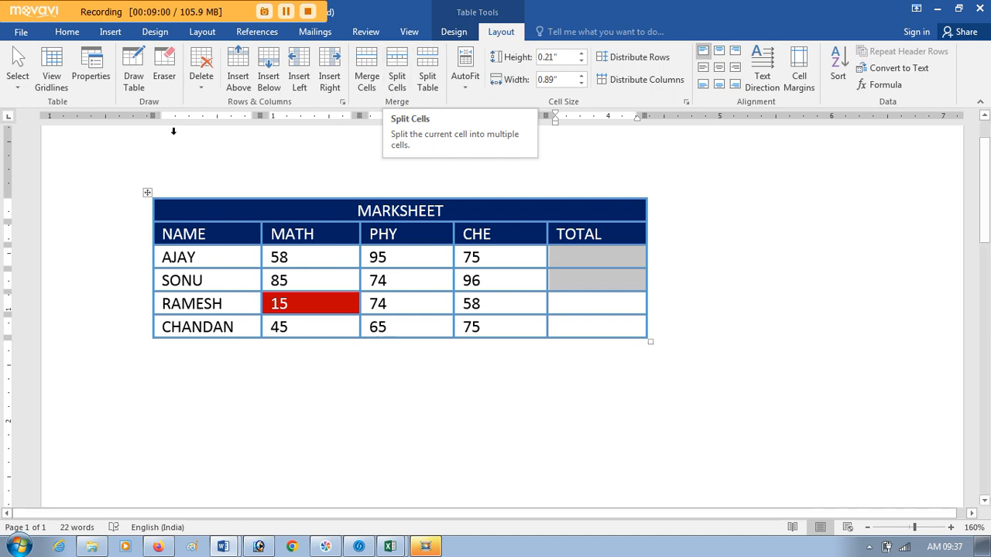
Step: Draw a vertical border through the four PHY mark cells and enter 10 in the new cell beside 95
{"action": "left_click", "coordinate": [140, 84]}
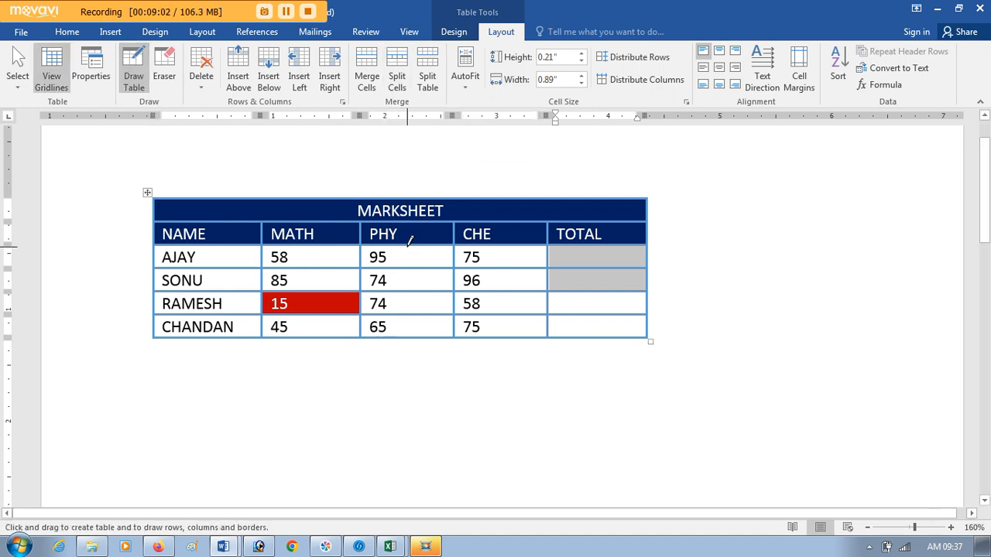
{"action": "left_click_drag", "start_coordinate": [411, 251], "coordinate": [411, 321]}
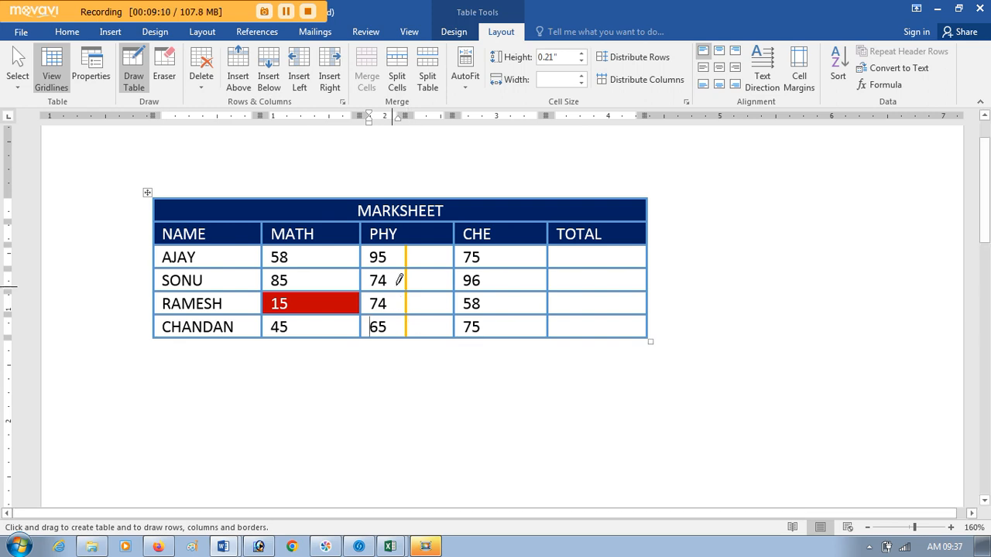
{"action": "key", "text": "Escape"}
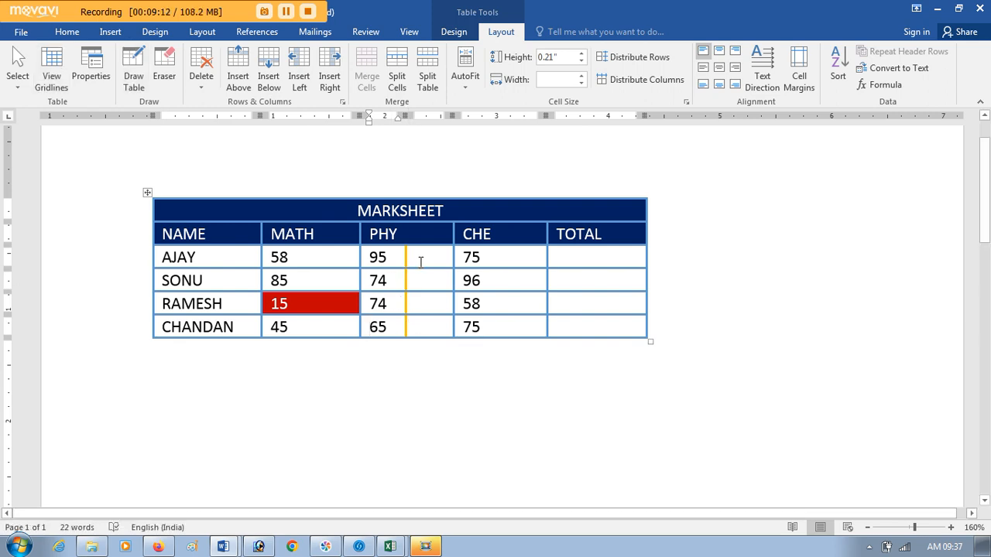
{"action": "left_click", "coordinate": [424, 258]}
{"action": "type", "text": "10"}
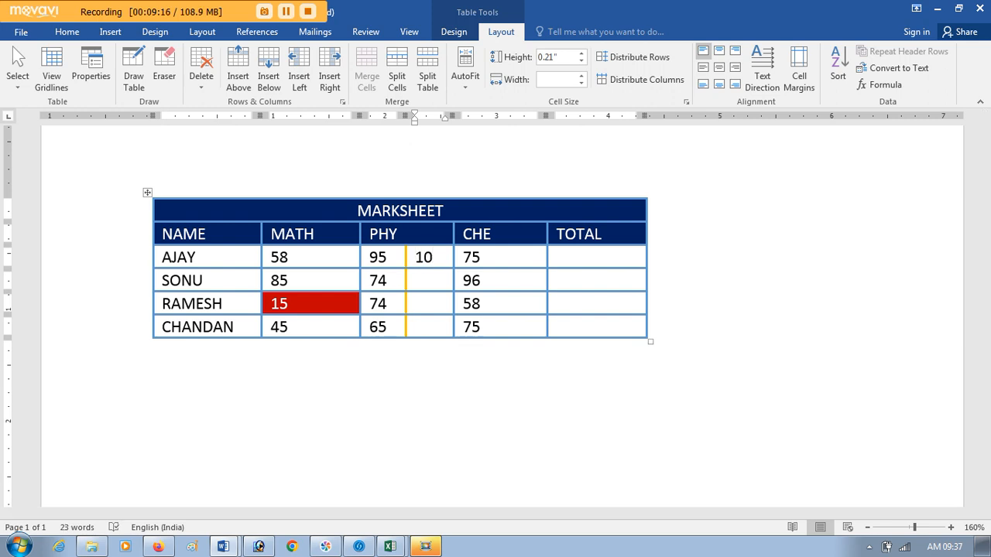
Step: Clear the 10 and undo the vertical border drawn through the PHY mark cells
{"action": "key", "text": "BackSpace"}
{"action": "key", "text": "BackSpace"}
{"action": "key", "text": "ctrl+z"}
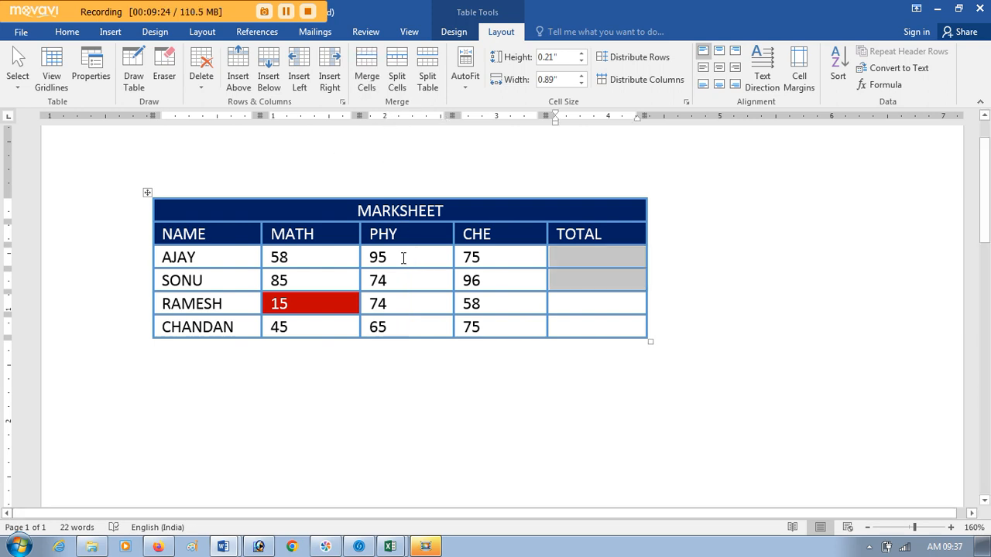
Step: Split the four PHY mark cells into 2 columns and 4 rows, merging them before the split, and undo it
{"action": "left_click_drag", "start_coordinate": [402, 258], "coordinate": [402, 330]}
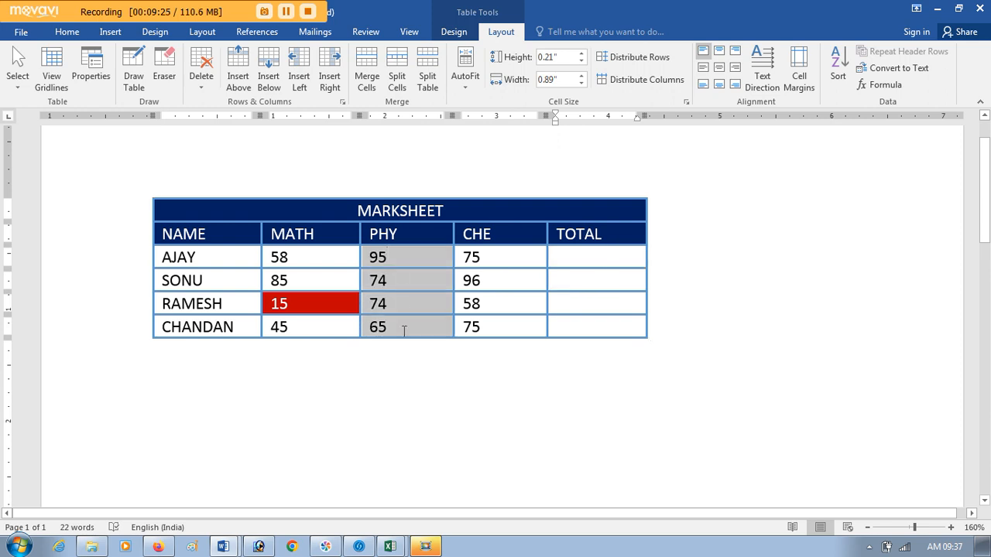
{"action": "left_click", "coordinate": [401, 92]}
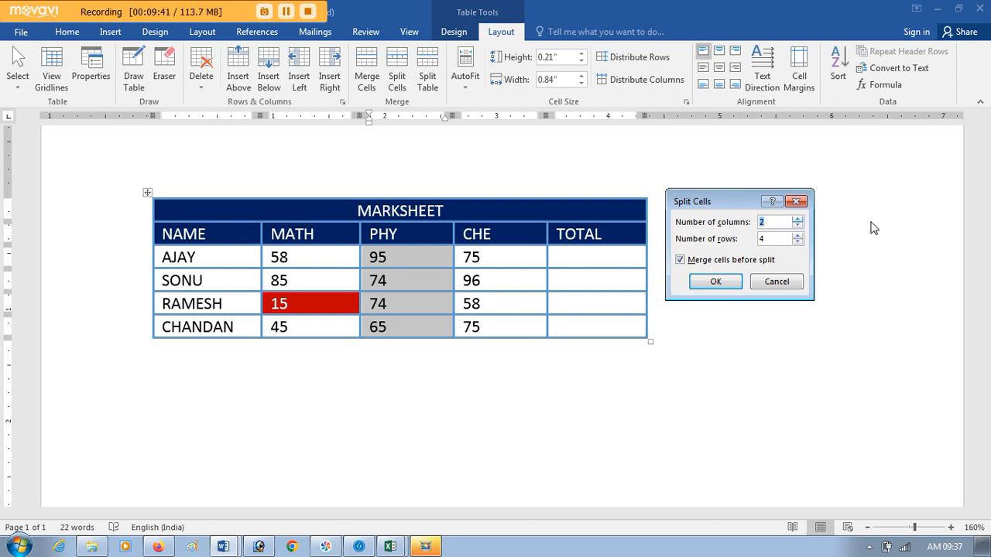
{"action": "left_click", "coordinate": [776, 222]}
{"action": "left_click", "coordinate": [713, 282]}
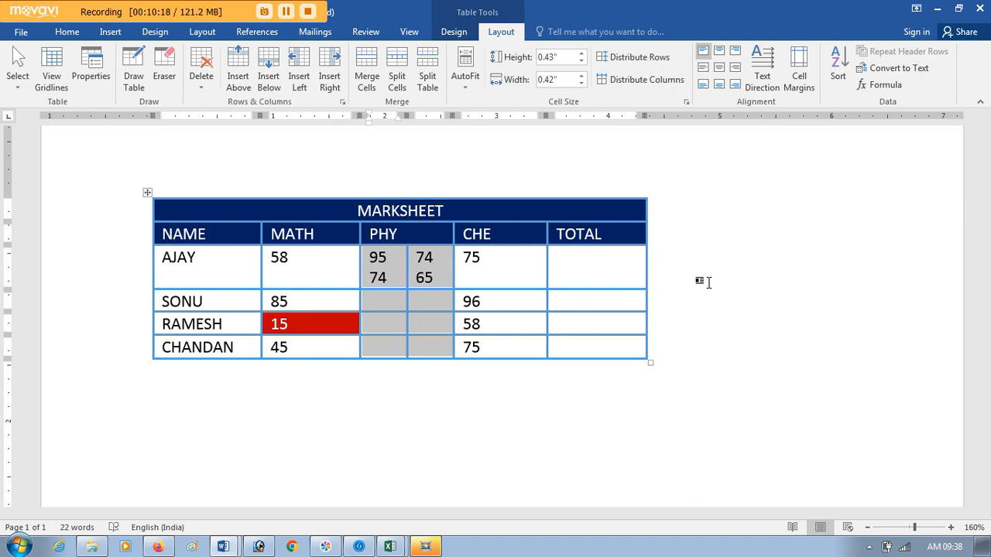
{"action": "key", "text": "ctrl+z"}
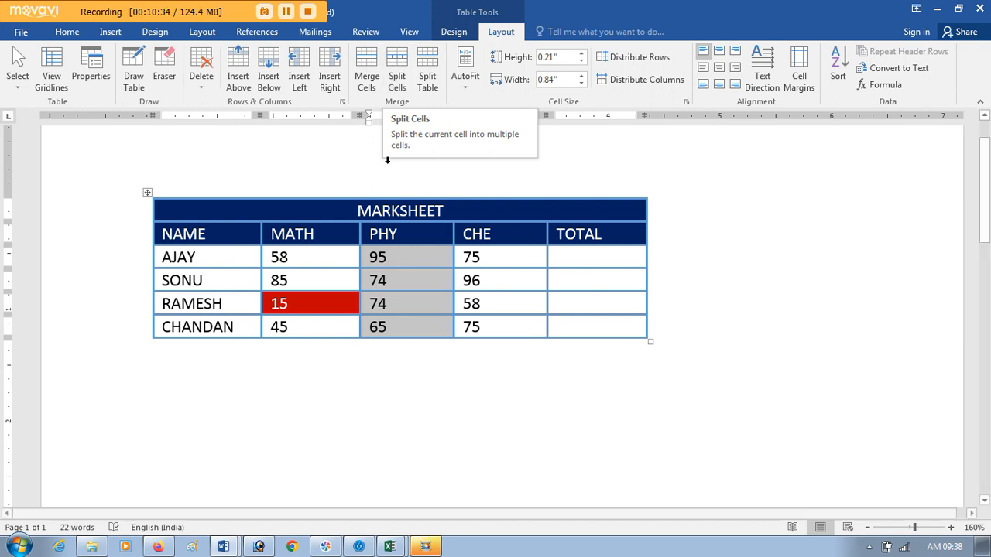
Step: Split the PHY cell containing 95 into 1 column and 2 rows, and undo the split
{"action": "left_click", "coordinate": [394, 255]}
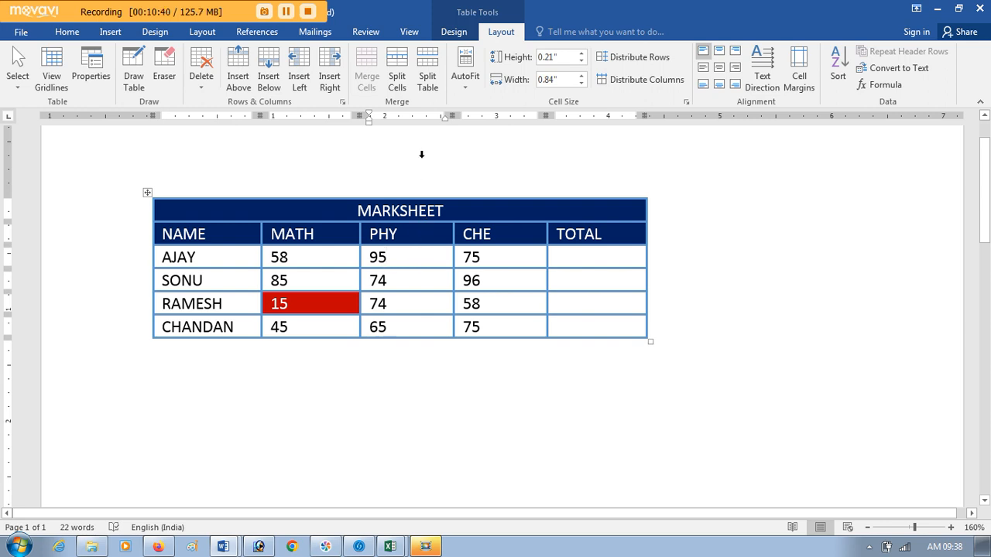
{"action": "left_click", "coordinate": [399, 80]}
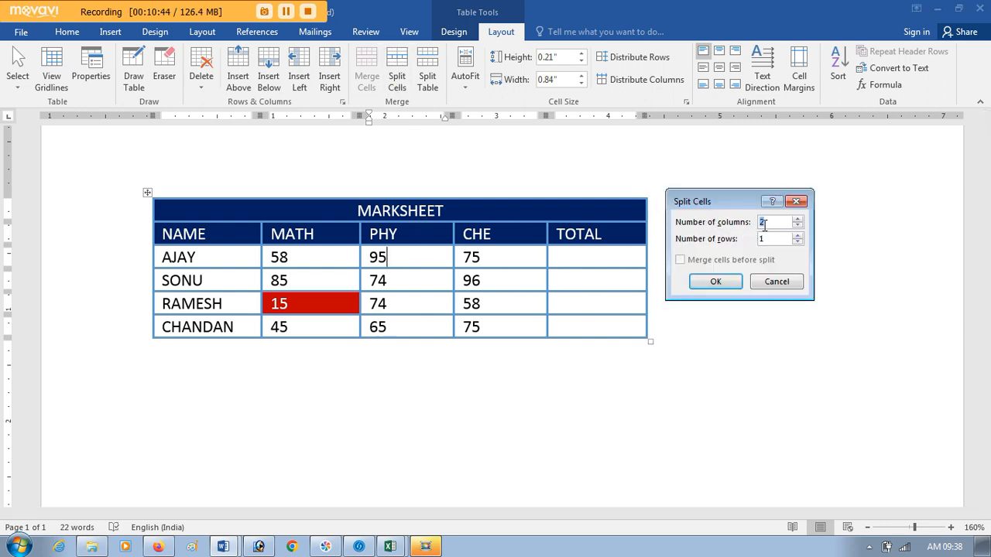
{"action": "type", "text": "1"}
{"action": "left_click", "coordinate": [762, 239]}
{"action": "type", "text": "2"}
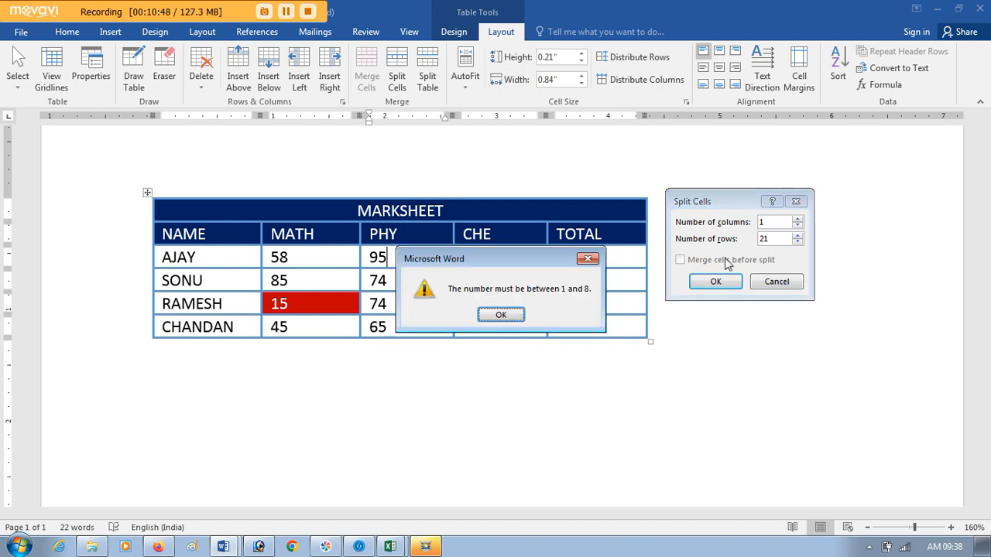
{"action": "left_click", "coordinate": [502, 315]}
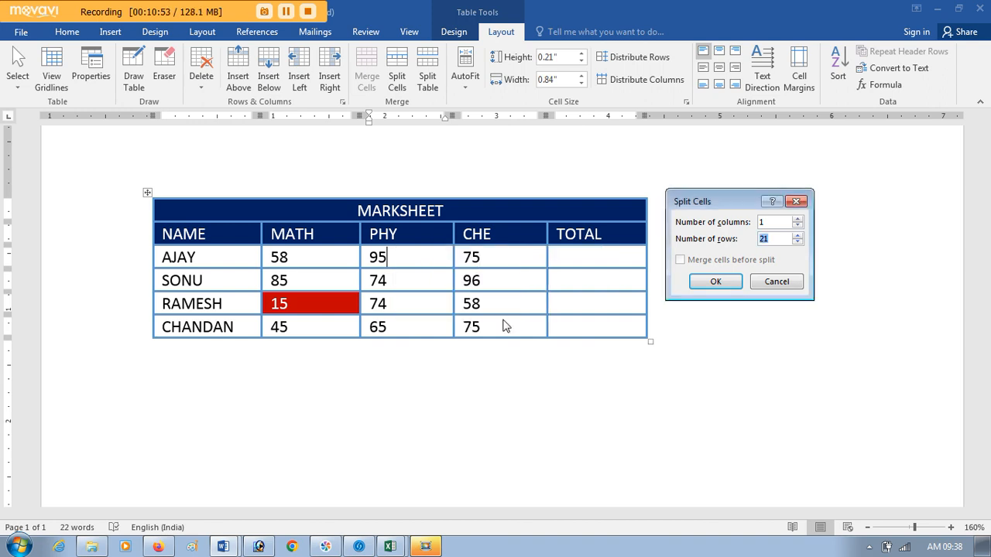
{"action": "type", "text": "2"}
{"action": "key", "text": "Return"}
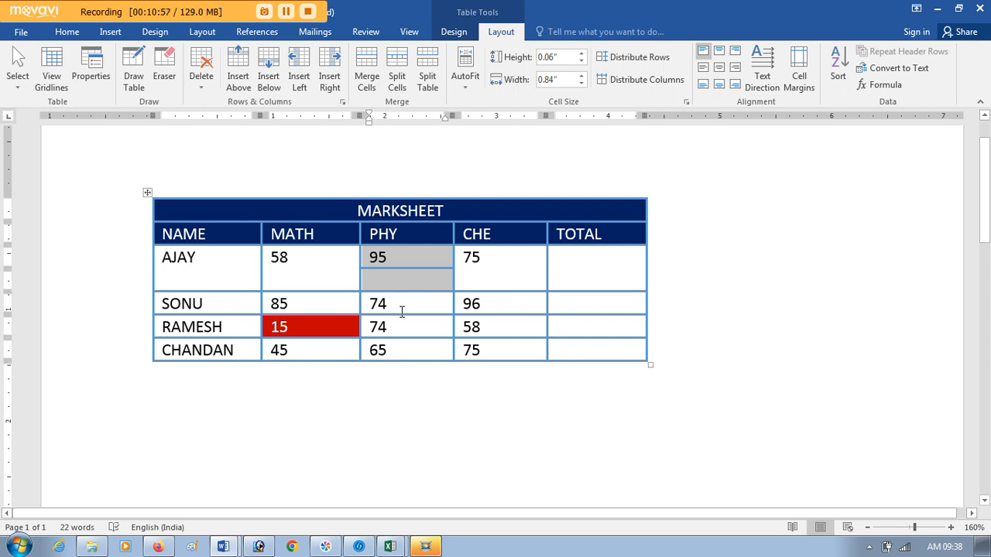
{"action": "left_click", "coordinate": [406, 258]}
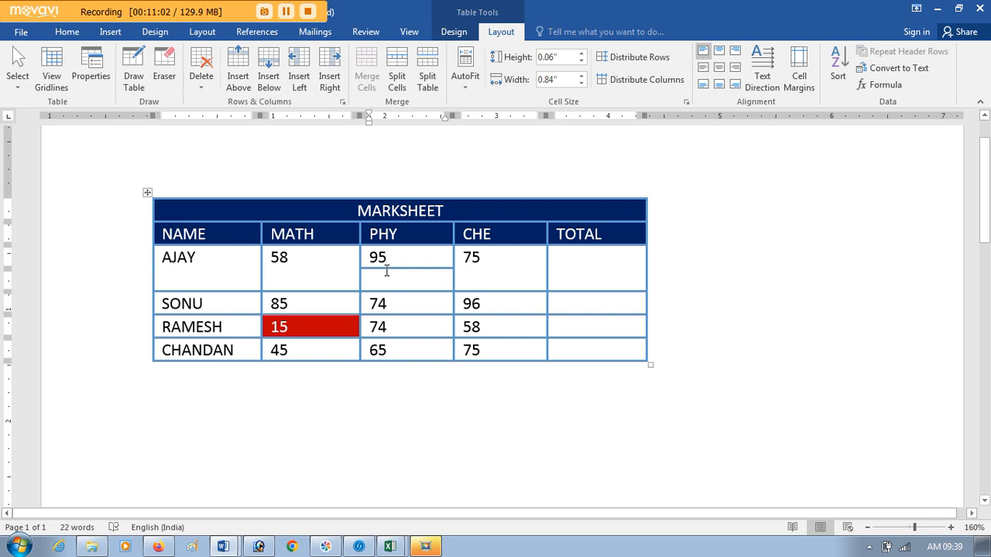
{"action": "key", "text": "ctrl+z"}
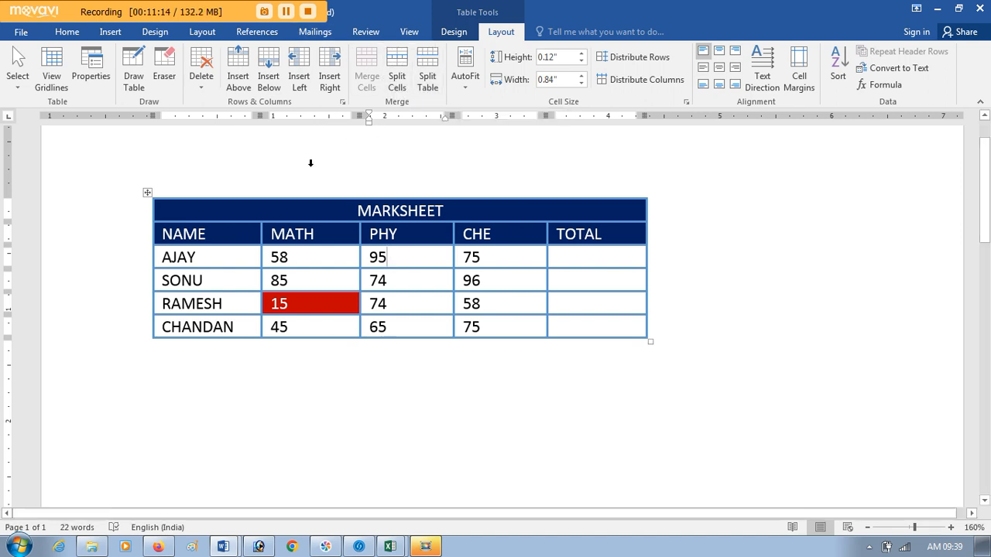
Step: Split the table above the third student's row and rejoin the two parts into one table
{"action": "left_click", "coordinate": [166, 302]}
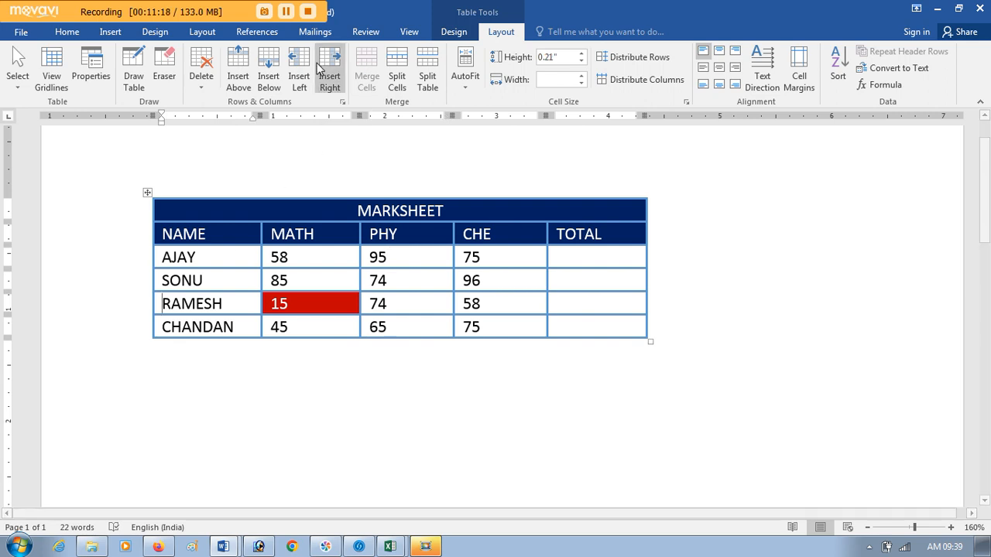
{"action": "left_click", "coordinate": [428, 76]}
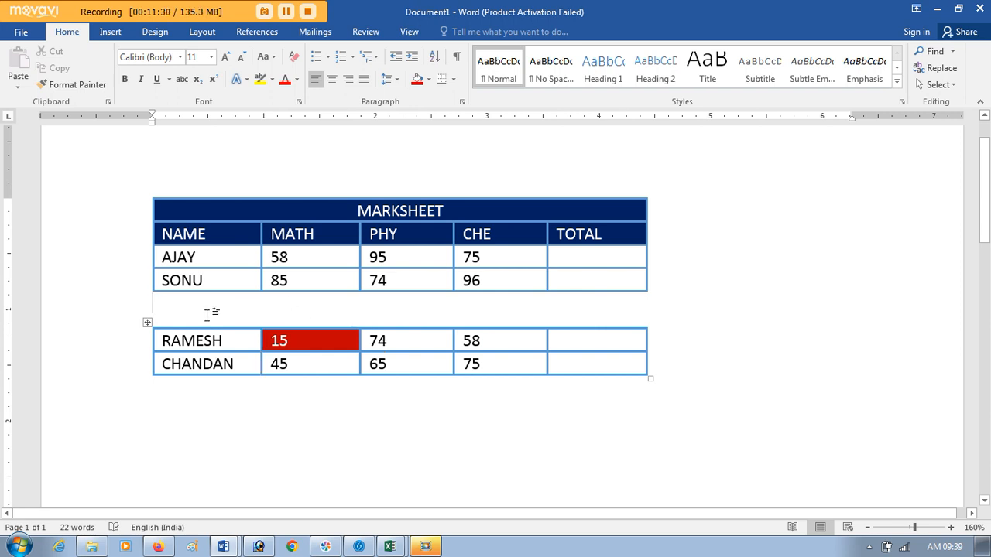
{"action": "key", "text": "Delete"}
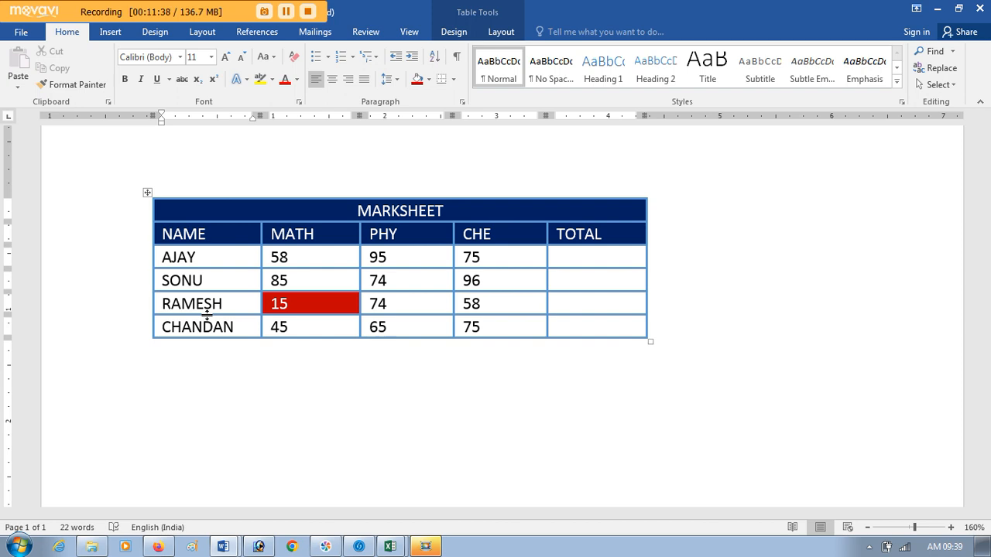
Step: Open the AutoFit options for the marks table and close them without choosing one
{"action": "left_click", "coordinate": [334, 320]}
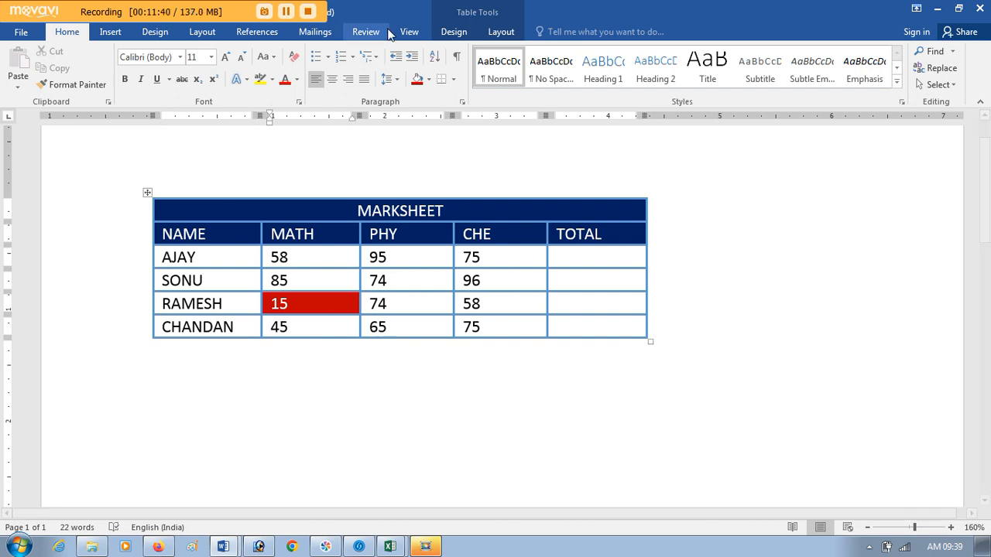
{"action": "left_click", "coordinate": [503, 33]}
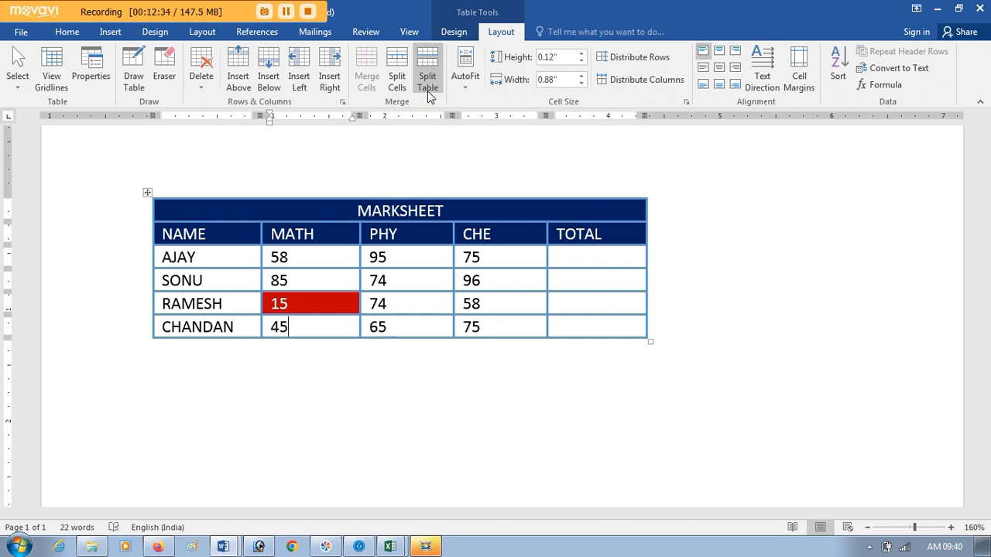
{"action": "left_click", "coordinate": [467, 89]}
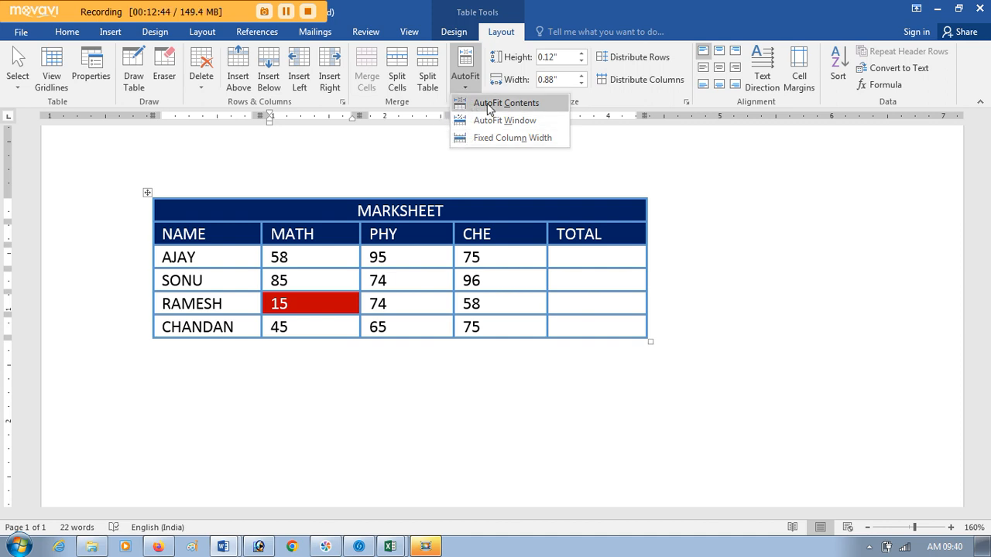
{"action": "left_click", "coordinate": [335, 290]}
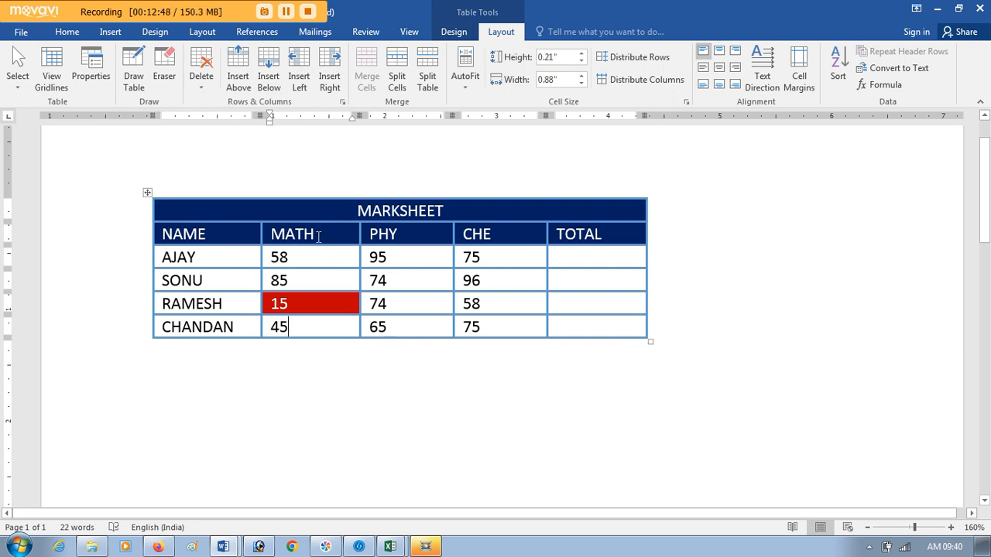
Step: Fit the marks table's columns to their contents with AutoFit Contents
{"action": "left_click_drag", "start_coordinate": [318, 236], "coordinate": [323, 258]}
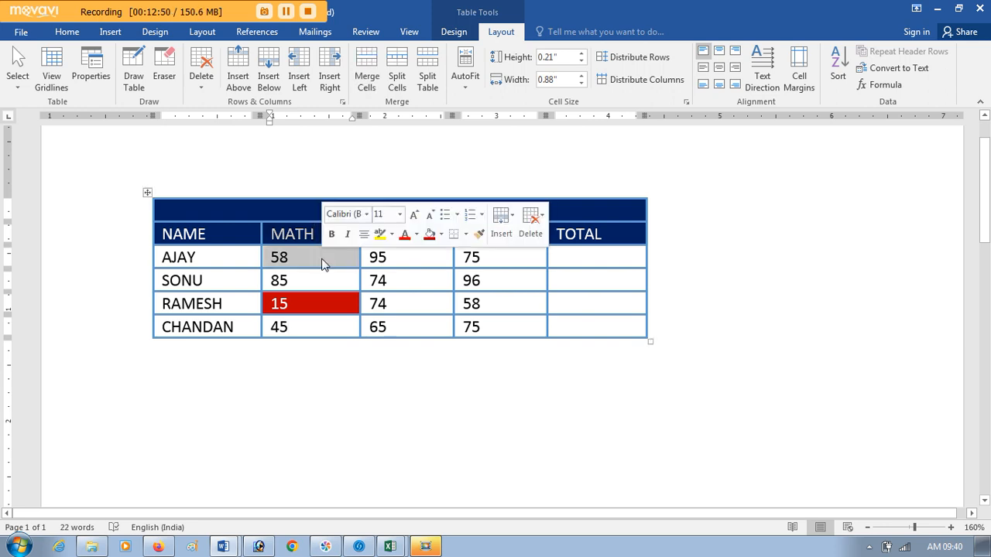
{"action": "left_click", "coordinate": [316, 234]}
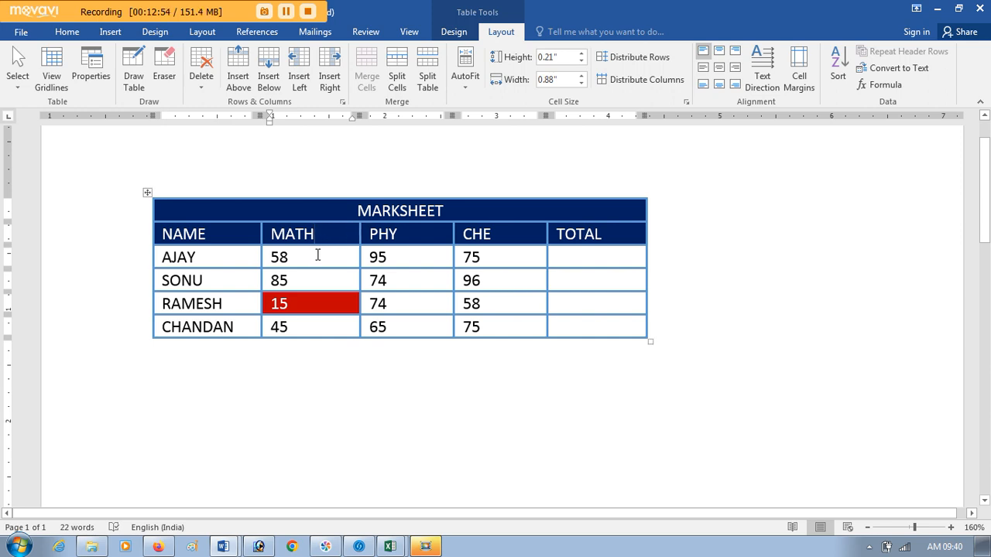
{"action": "left_click", "coordinate": [454, 84]}
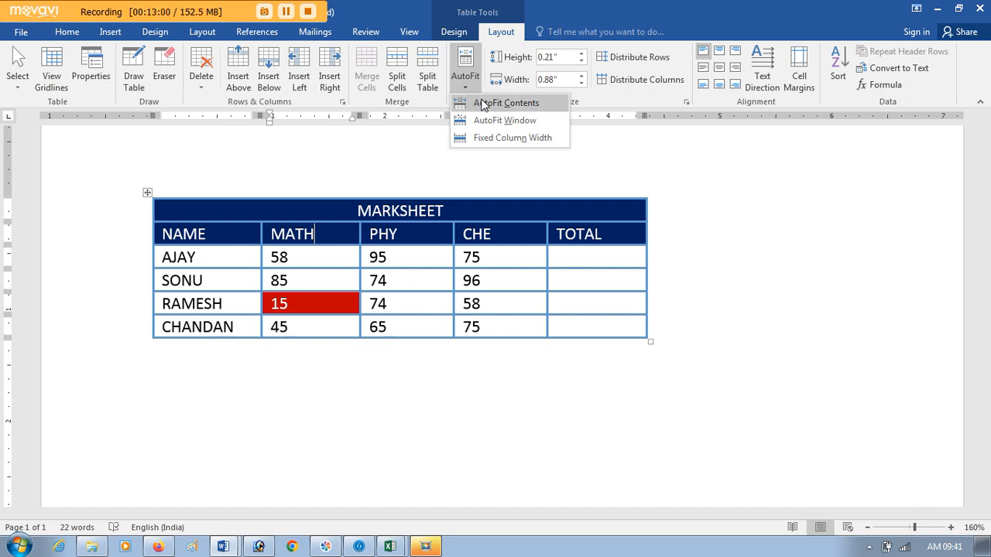
{"action": "left_click", "coordinate": [482, 105]}
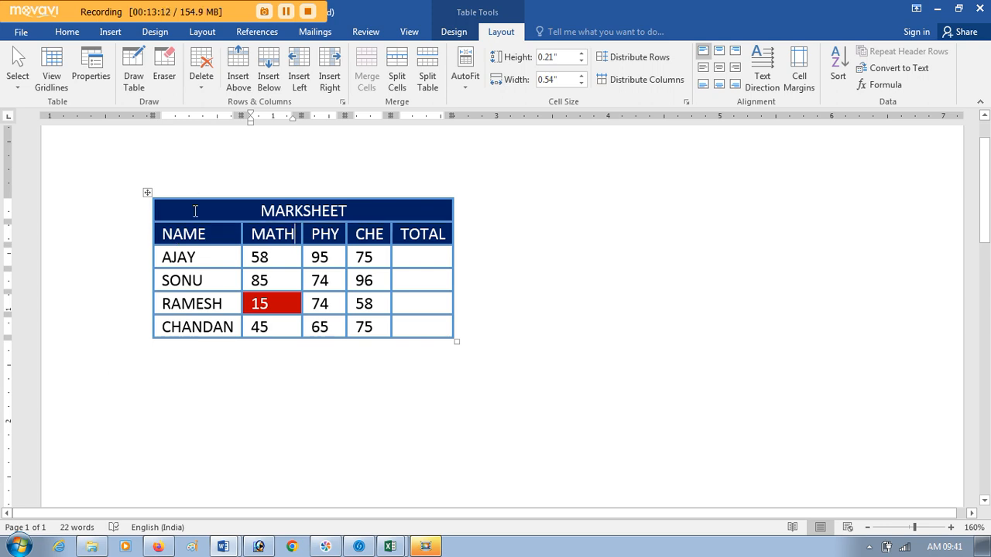
Step: Stretch the marks table to the full page width with AutoFit Window
{"action": "left_click", "coordinate": [319, 257]}
{"action": "left_click", "coordinate": [464, 78]}
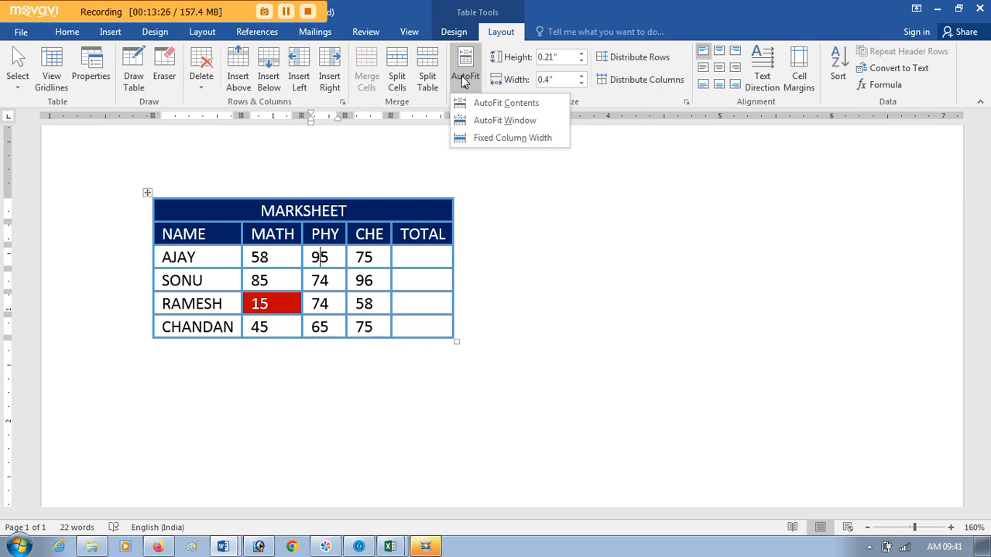
{"action": "left_click", "coordinate": [494, 124]}
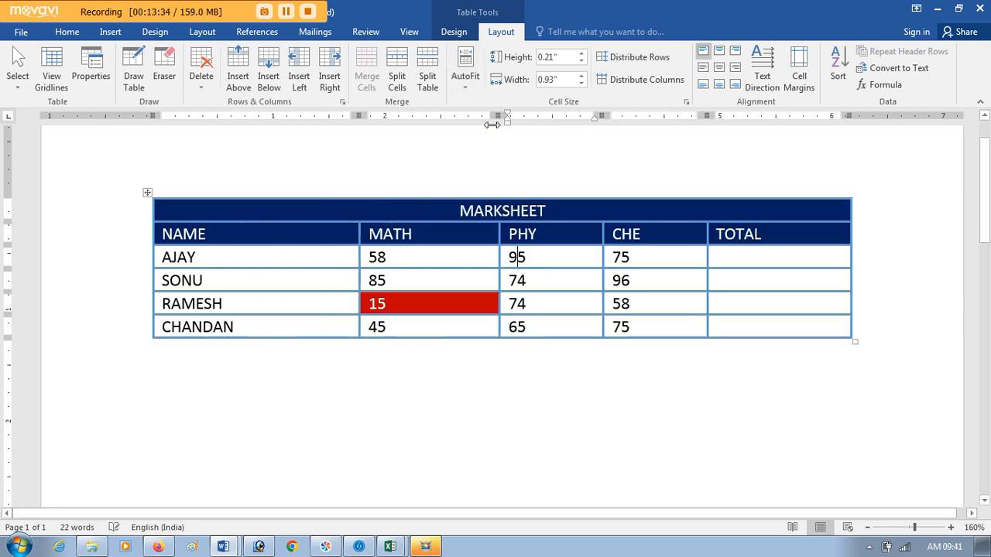
Step: Apply Fixed Column Width to the marks table and narrow the MATH column slightly by moving its boundary with PHY
{"action": "left_click", "coordinate": [461, 79]}
{"action": "left_click", "coordinate": [482, 137]}
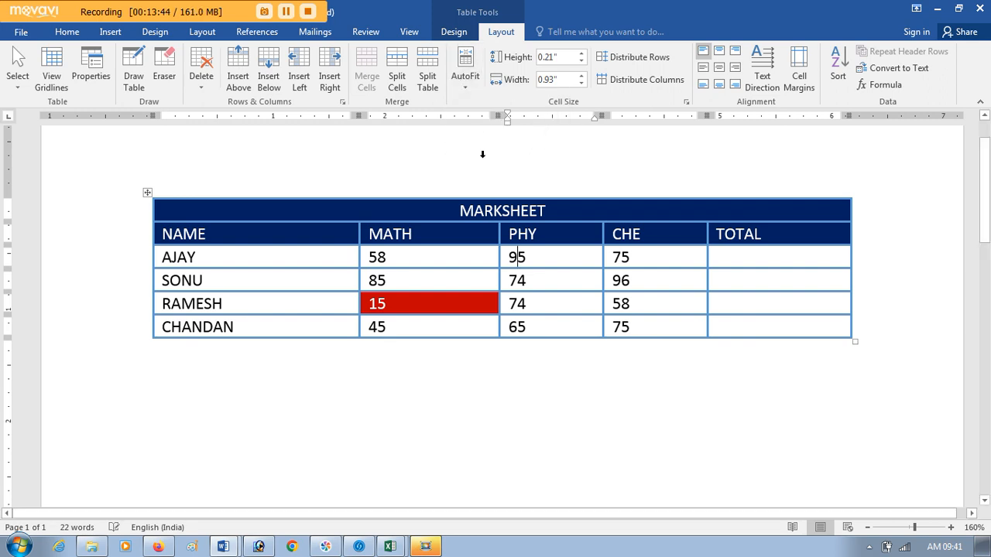
{"action": "left_click_drag", "start_coordinate": [500, 113], "coordinate": [474, 115]}
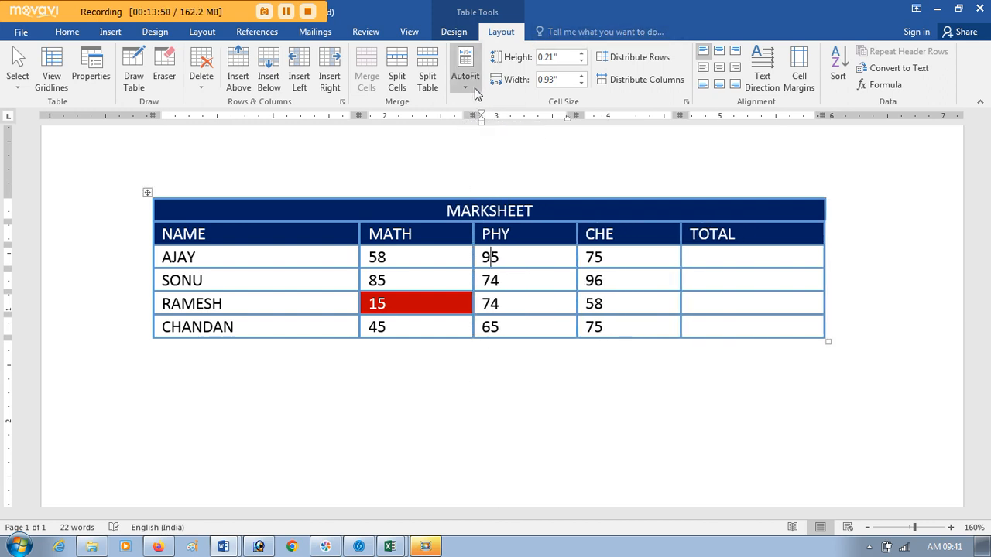
{"action": "left_click", "coordinate": [477, 92]}
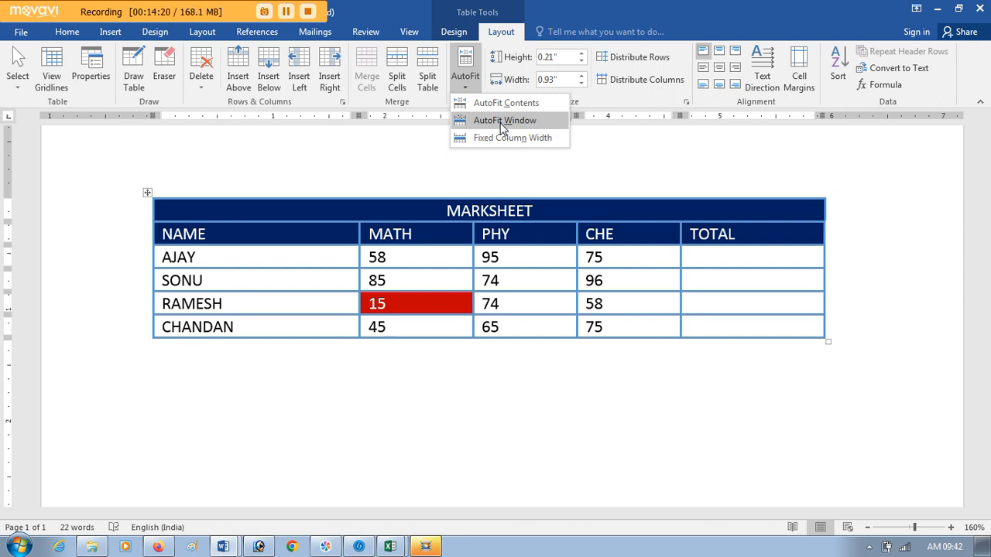
{"action": "left_click", "coordinate": [395, 254]}
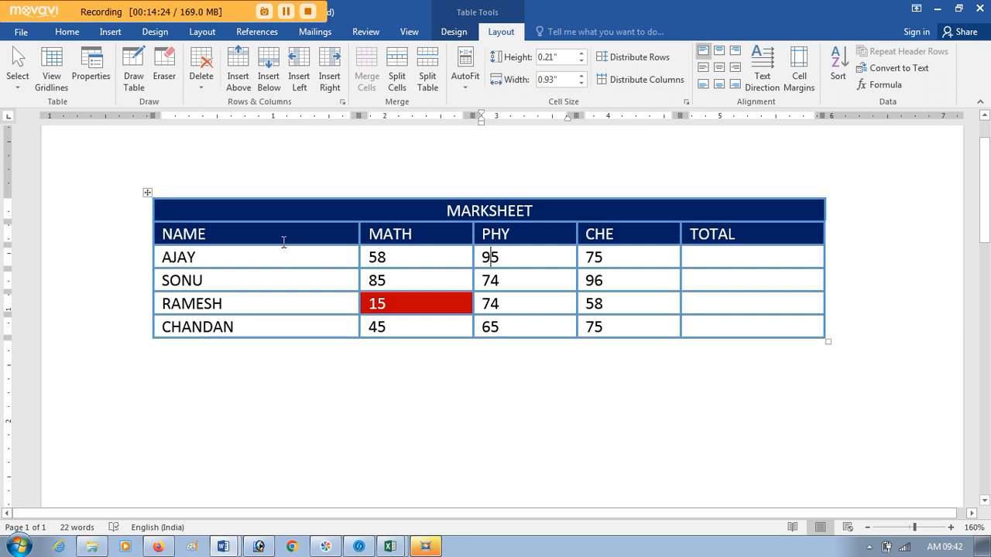
Step: Increase the MARKSHEET title row's height to 0.7" and reduce it to 0.2"
{"action": "left_click", "coordinate": [283, 216]}
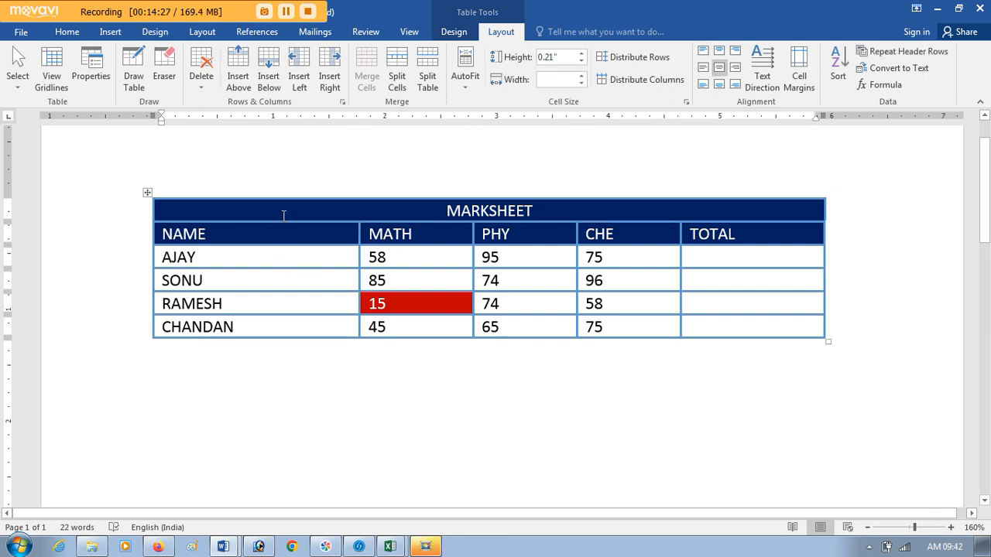
{"action": "left_click", "coordinate": [579, 52]}
{"action": "left_click", "coordinate": [580, 52]}
{"action": "left_click", "coordinate": [580, 52]}
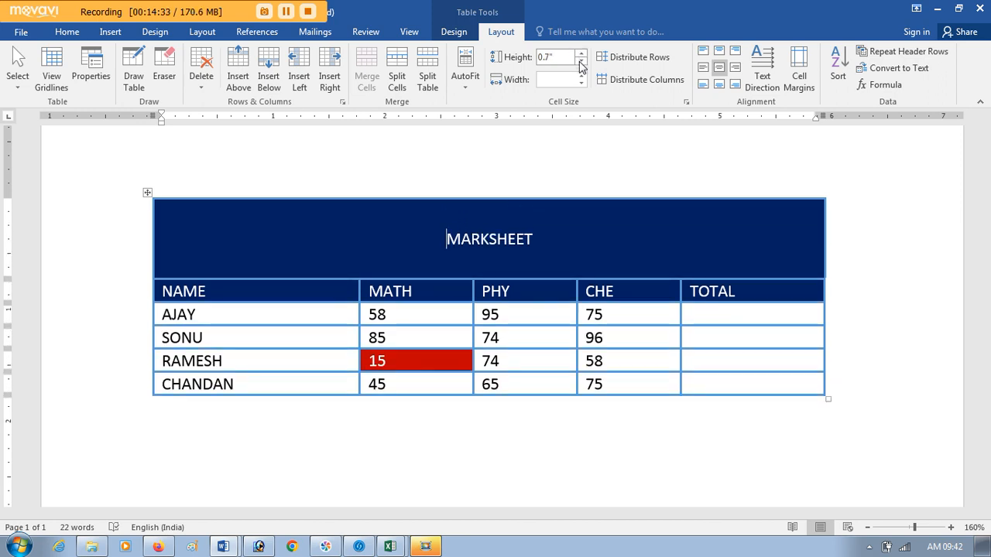
{"action": "left_click", "coordinate": [581, 62]}
{"action": "left_click", "coordinate": [580, 62]}
{"action": "left_click", "coordinate": [581, 62]}
{"action": "left_click", "coordinate": [580, 62]}
{"action": "left_click", "coordinate": [580, 62]}
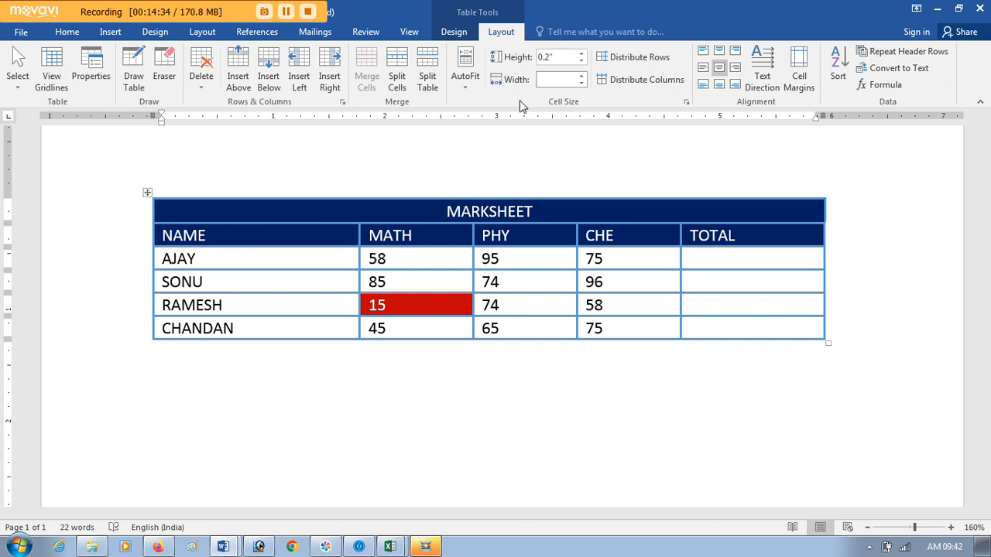
Step: Try reducing the cell width from the first student's name cell, and undo the change
{"action": "left_click", "coordinate": [305, 255]}
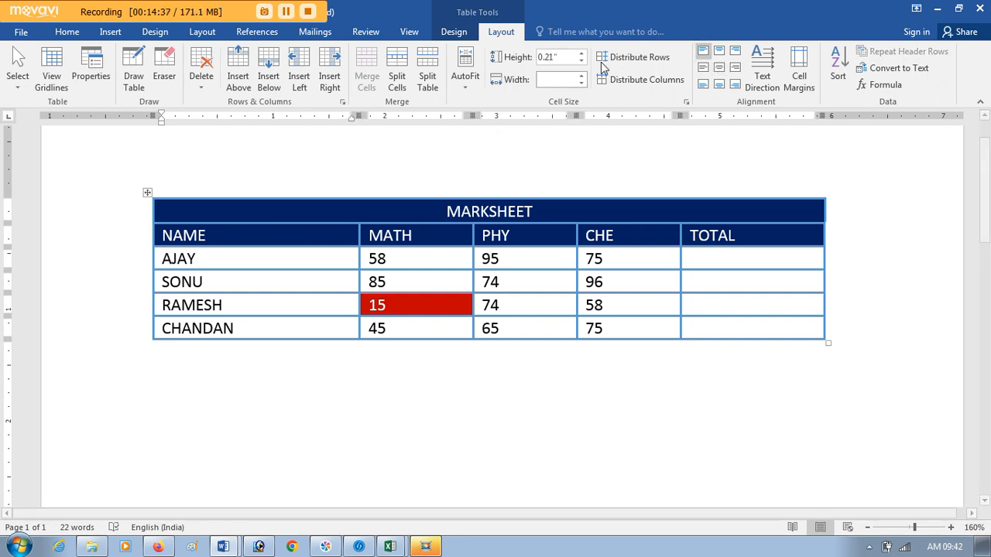
{"action": "left_click", "coordinate": [581, 82]}
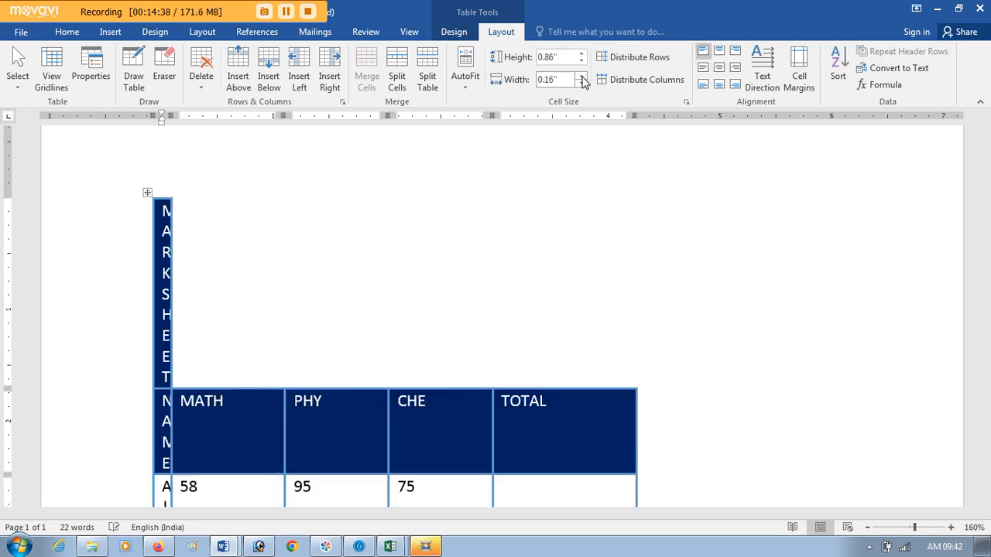
{"action": "key", "text": "ctrl+z"}
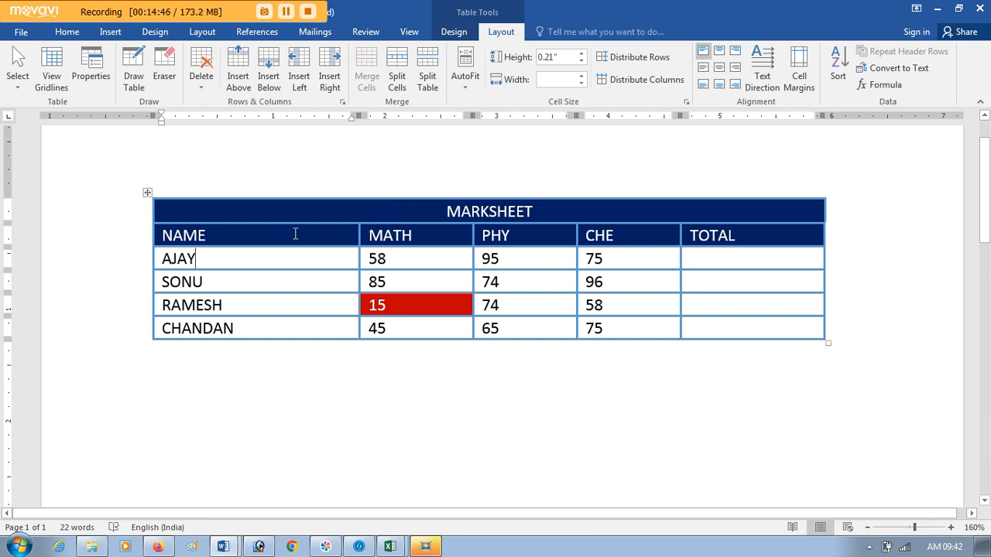
Step: Reduce the width of the NAME column, from its header to the last student, to 0.8", and undo the width changes
{"action": "left_click_drag", "start_coordinate": [297, 232], "coordinate": [301, 320]}
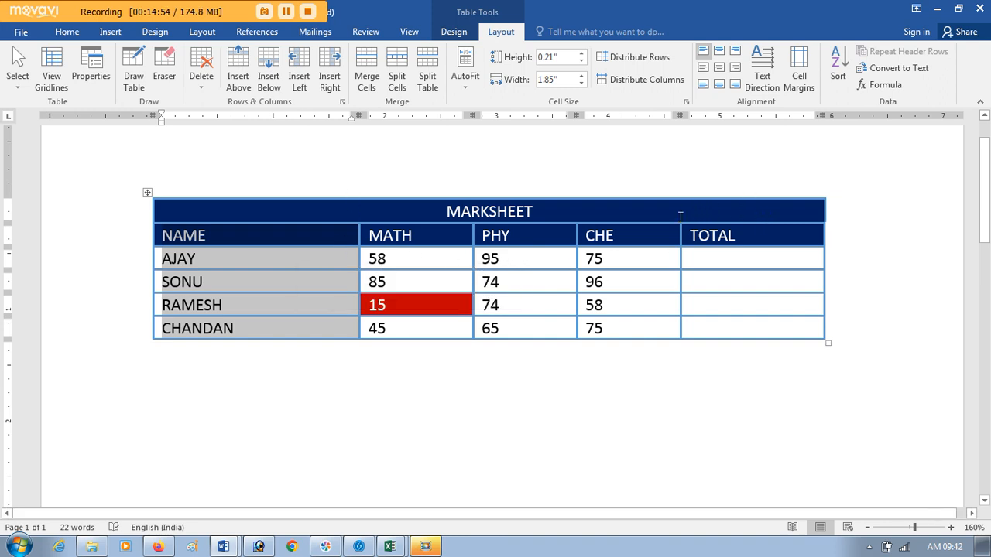
{"action": "left_click", "coordinate": [580, 83]}
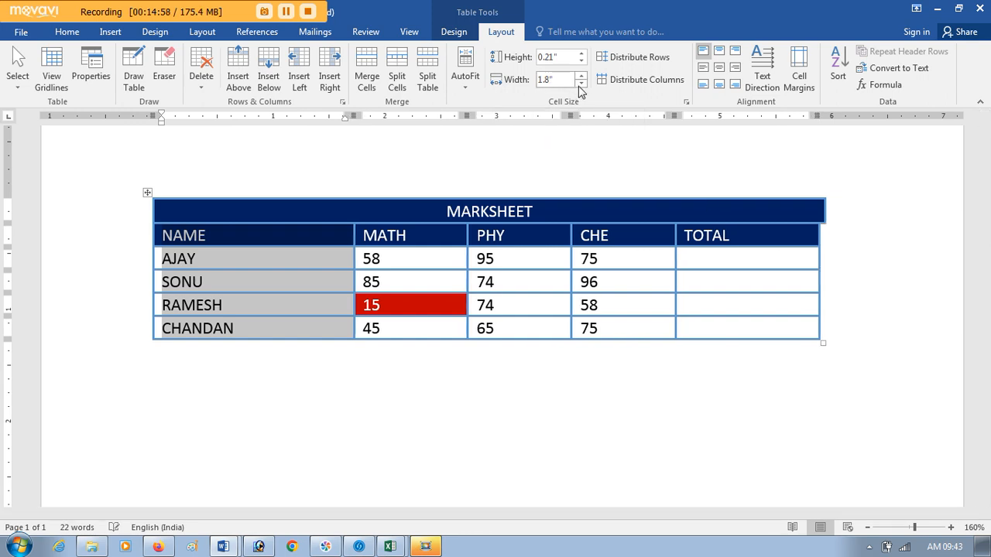
{"action": "left_click", "coordinate": [581, 83]}
{"action": "left_click", "coordinate": [581, 83]}
{"action": "left_click", "coordinate": [581, 83]}
{"action": "left_click", "coordinate": [580, 83]}
{"action": "left_click", "coordinate": [580, 84]}
{"action": "left_click", "coordinate": [580, 84]}
{"action": "left_click", "coordinate": [580, 84]}
{"action": "left_click", "coordinate": [580, 83]}
{"action": "left_click", "coordinate": [579, 84]}
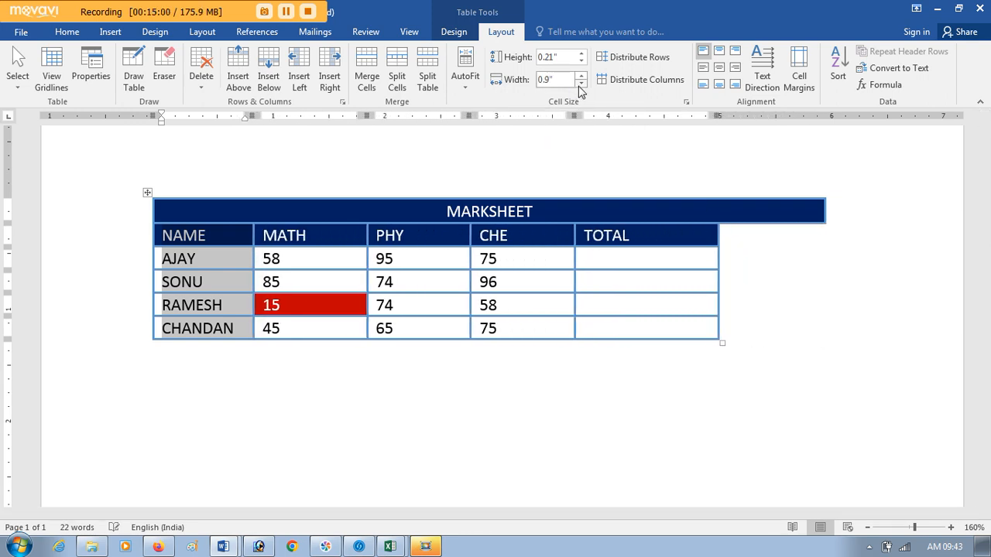
{"action": "left_click", "coordinate": [580, 84]}
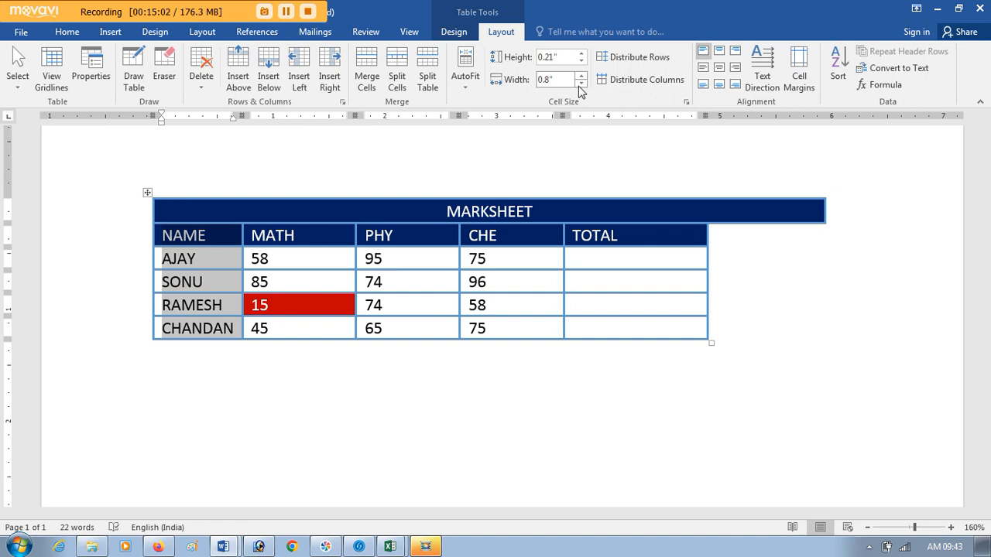
{"action": "key", "text": "ctrl+z"}
{"action": "key", "text": "ctrl+z"}
{"action": "key", "text": "ctrl+z"}
{"action": "key", "text": "ctrl+z"}
{"action": "key", "text": "ctrl+z"}
{"action": "key", "text": "ctrl+z"}
{"action": "key", "text": "ctrl+z"}
{"action": "key", "text": "ctrl+z"}
{"action": "key", "text": "ctrl+z"}
{"action": "key", "text": "ctrl+z"}
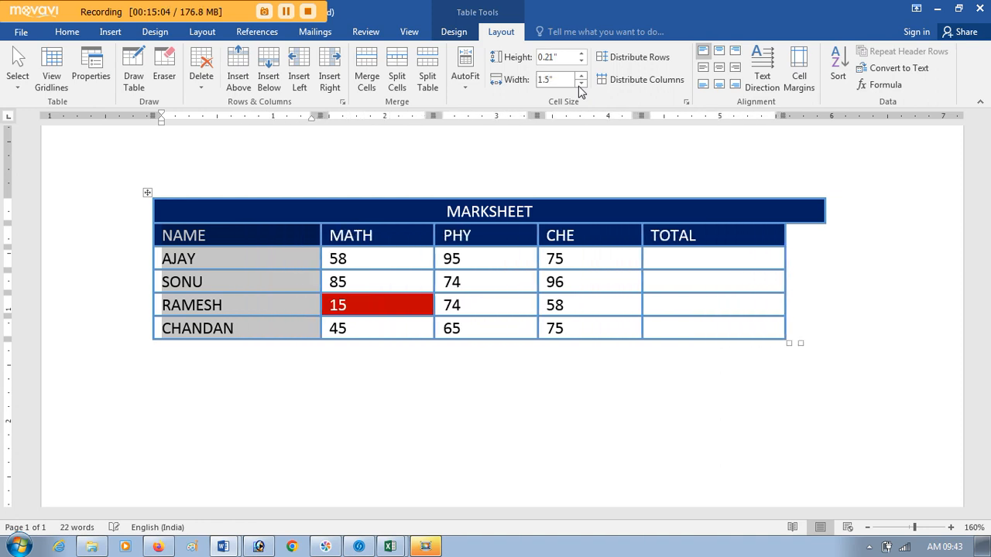
{"action": "key", "text": "ctrl+z"}
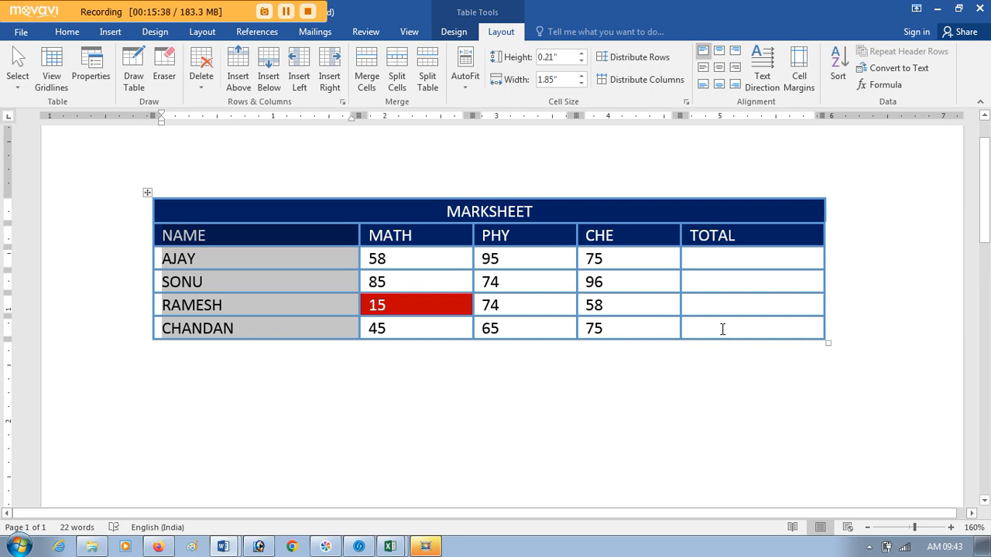
Step: Distribute the columns evenly for only the four student rows, and undo it
{"action": "left_click_drag", "start_coordinate": [721, 327], "coordinate": [312, 256]}
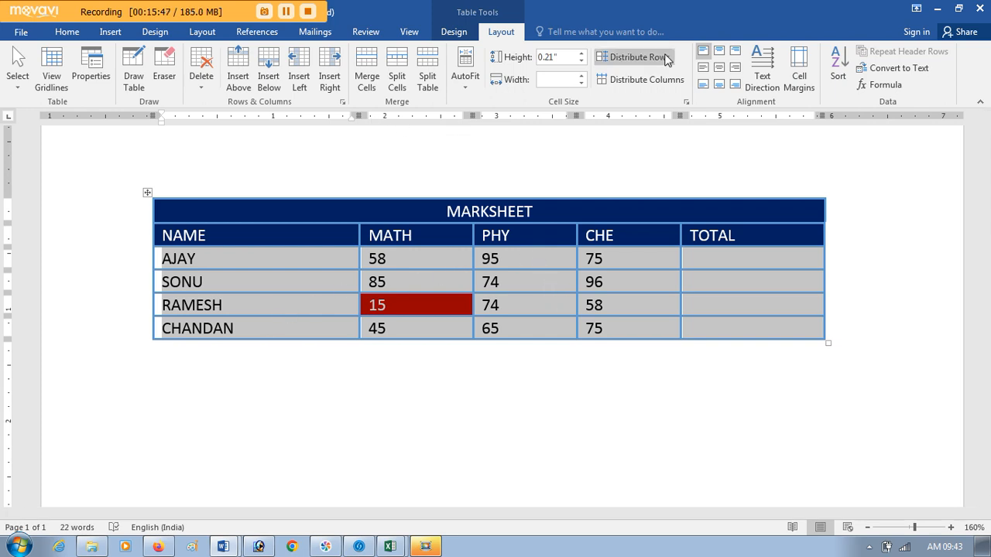
{"action": "left_click", "coordinate": [644, 80]}
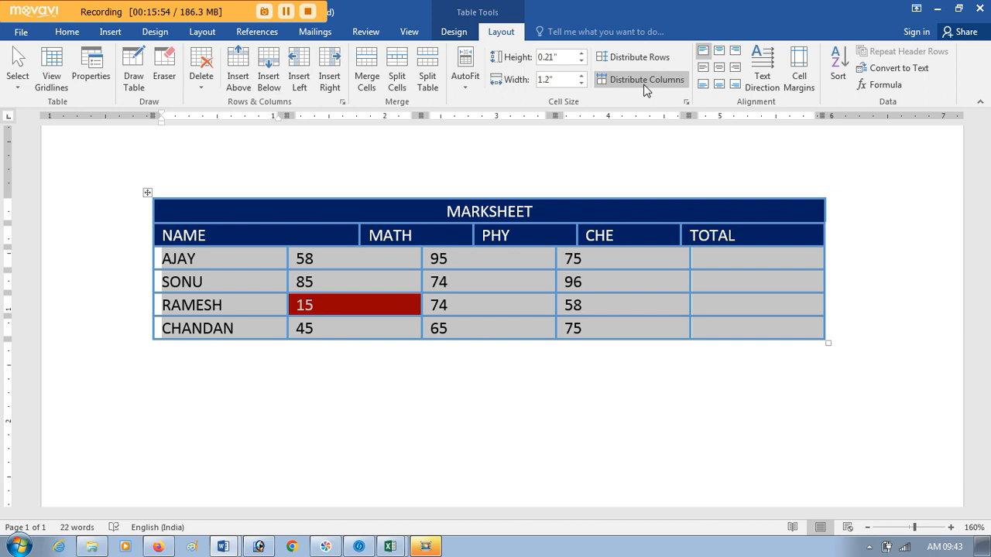
{"action": "left_click", "coordinate": [645, 85]}
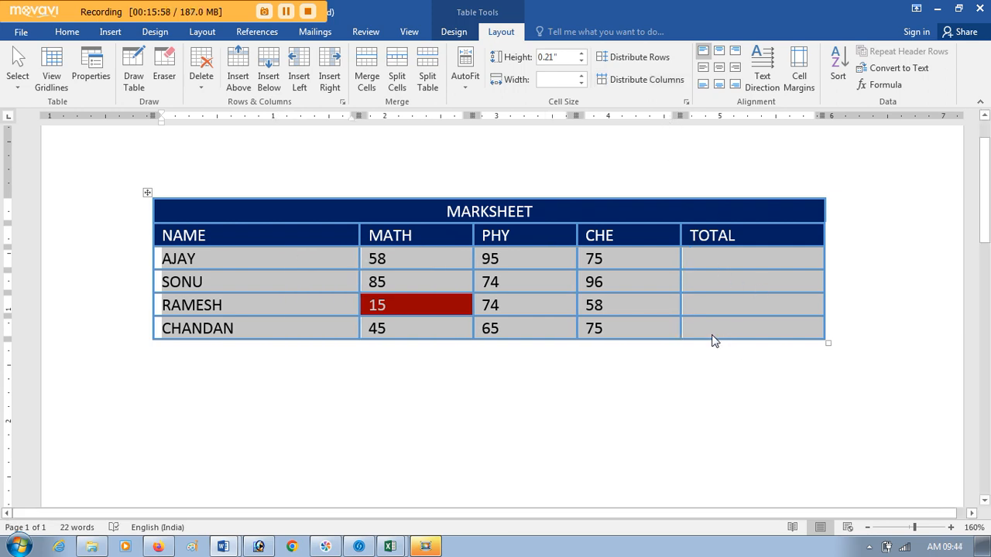
Step: Distribute the columns evenly across the NAME header row and the four student rows
{"action": "left_click_drag", "start_coordinate": [715, 341], "coordinate": [214, 243]}
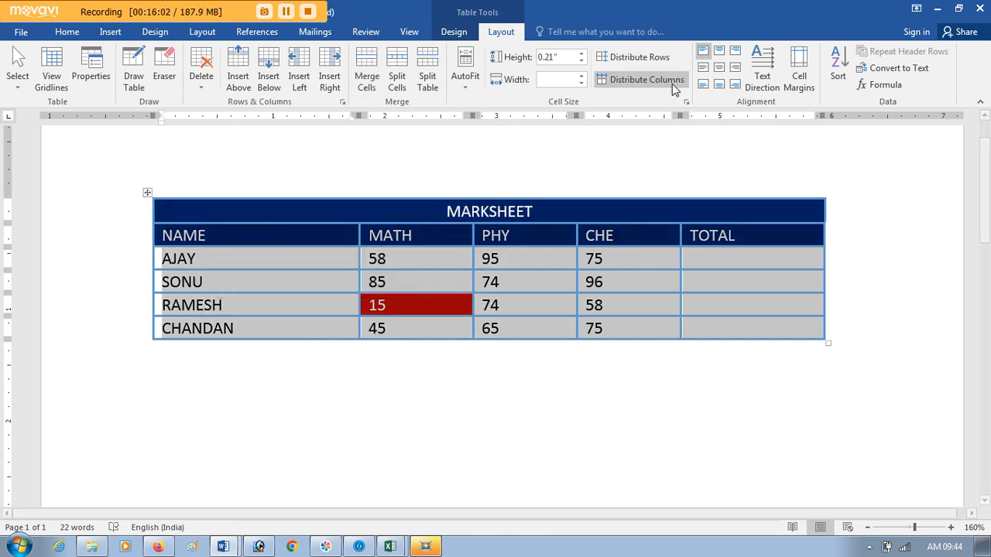
{"action": "left_click", "coordinate": [660, 82]}
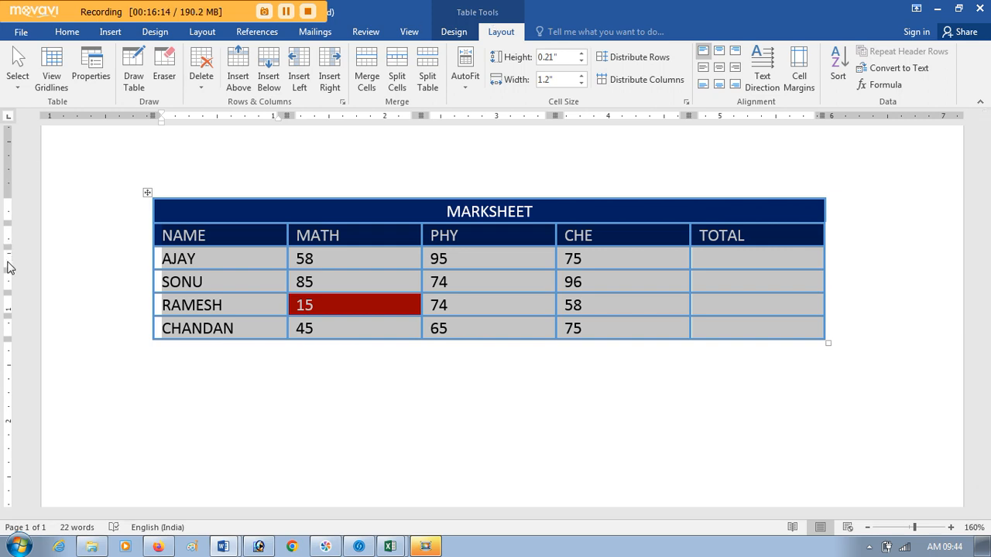
Step: Make the NAME header row and the second student's row taller, and distribute the selected rows evenly
{"action": "left_click_drag", "start_coordinate": [7, 246], "coordinate": [8, 266]}
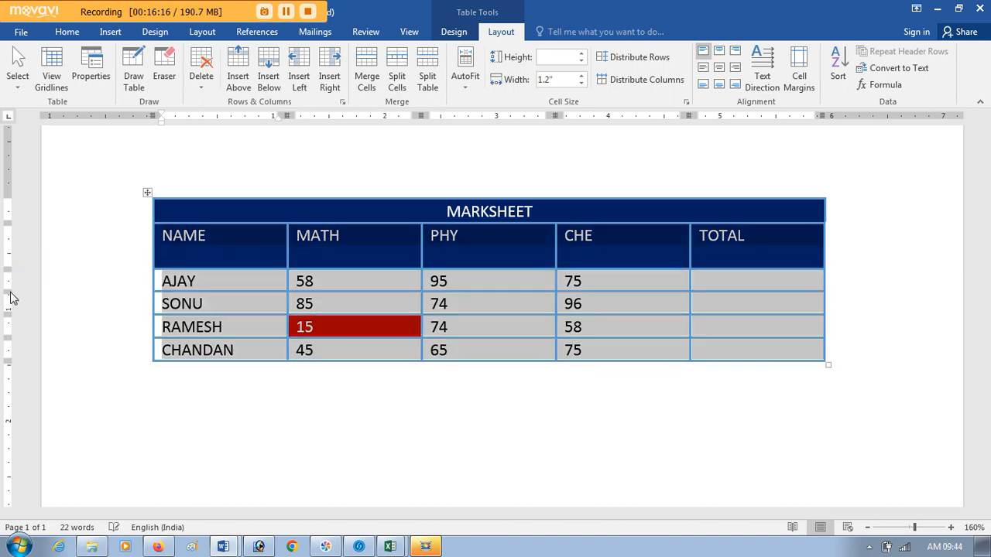
{"action": "left_click_drag", "start_coordinate": [8, 313], "coordinate": [8, 345]}
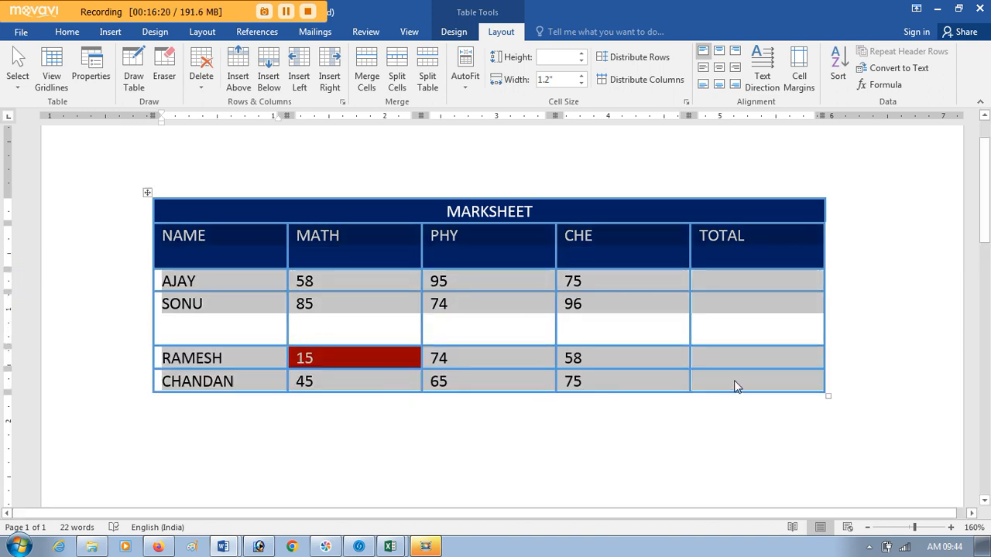
{"action": "left_click", "coordinate": [646, 67]}
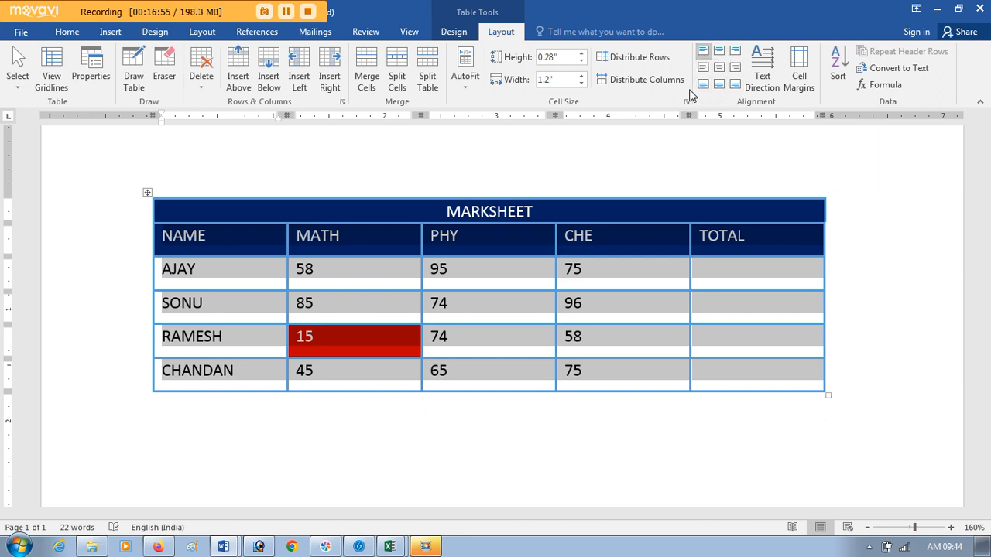
Step: Align the MARKSHEET title to centre right, and switch it to centre left
{"action": "left_click", "coordinate": [538, 206]}
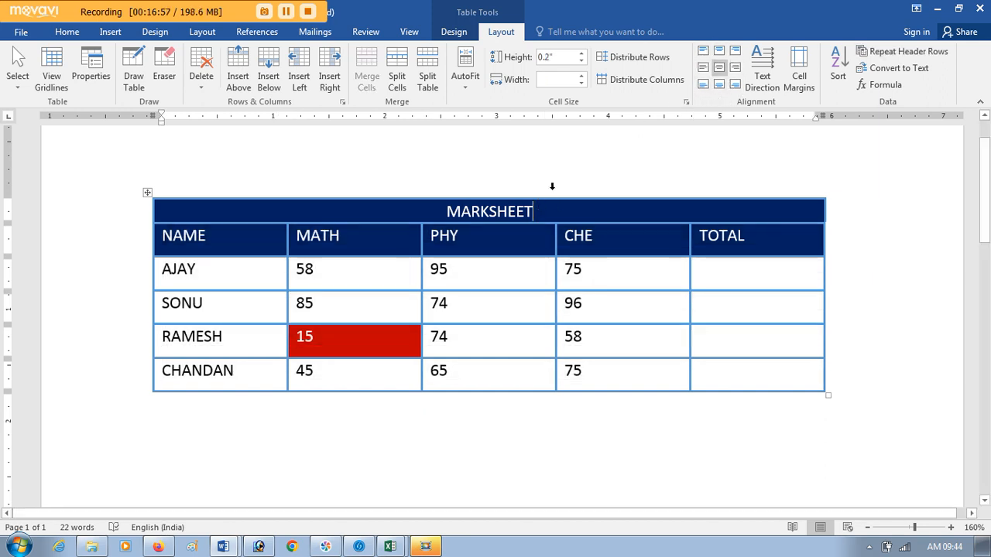
{"action": "left_click", "coordinate": [702, 68]}
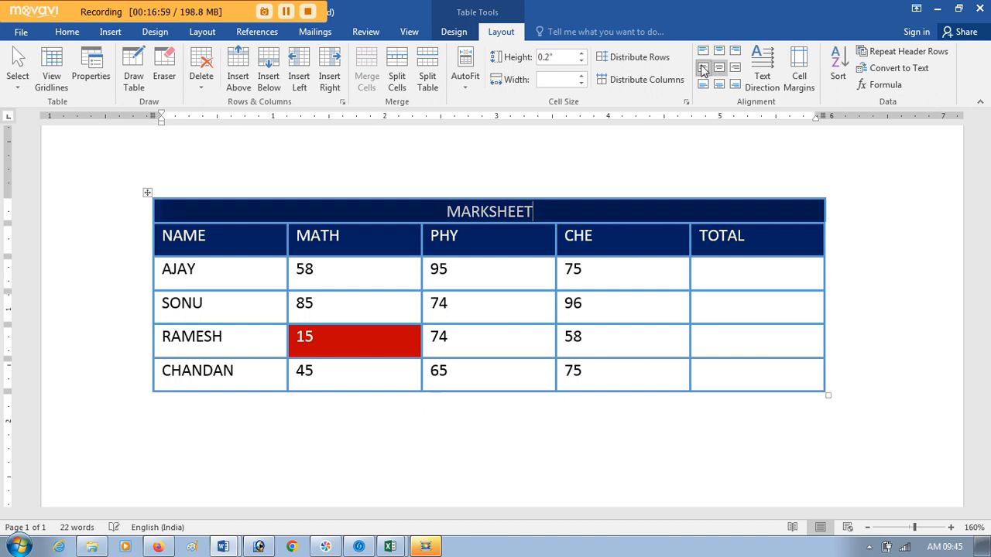
{"action": "left_click", "coordinate": [735, 69]}
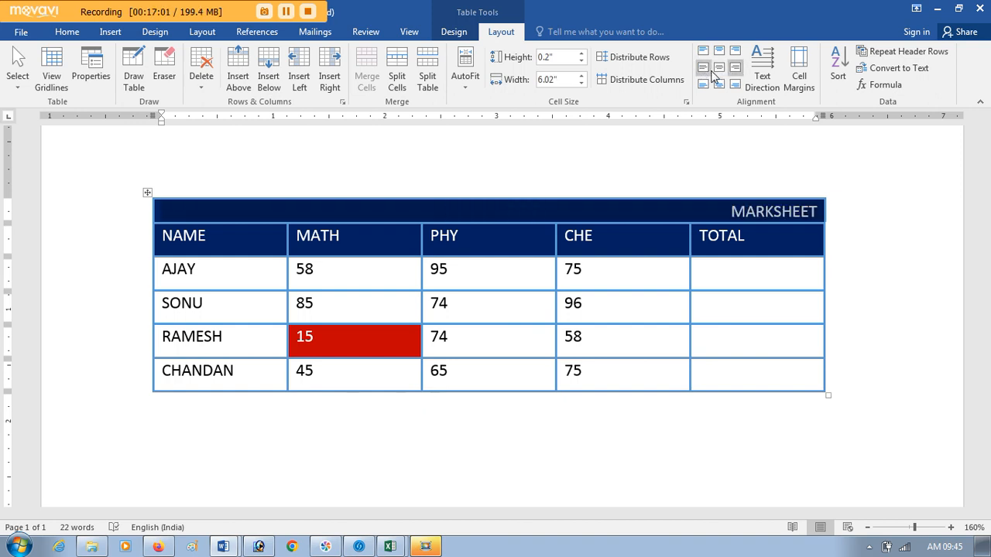
{"action": "left_click", "coordinate": [703, 70]}
Step: Select the whole marks table and align its text top centre, centre, and bottom centre in turn
{"action": "left_click", "coordinate": [383, 241]}
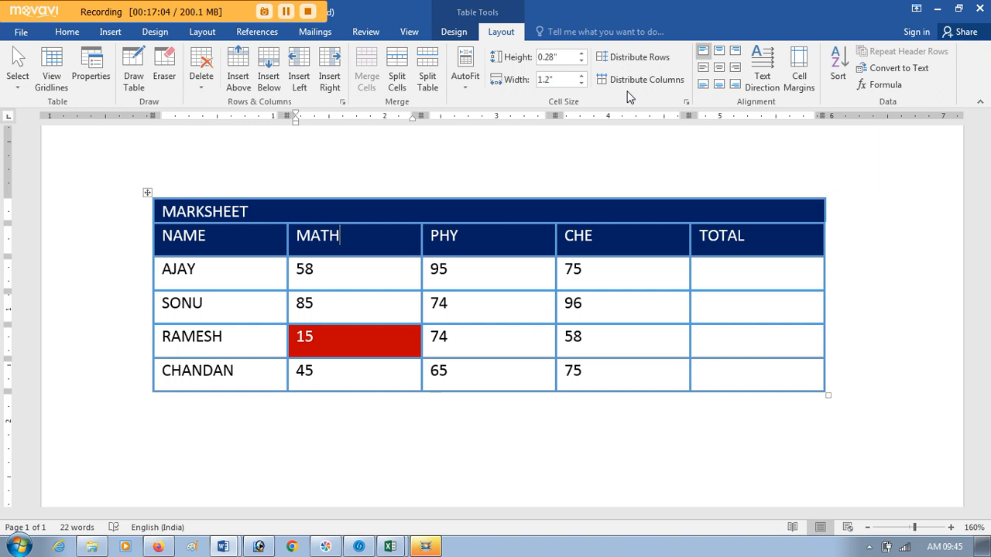
{"action": "key", "text": "ctrl+a"}
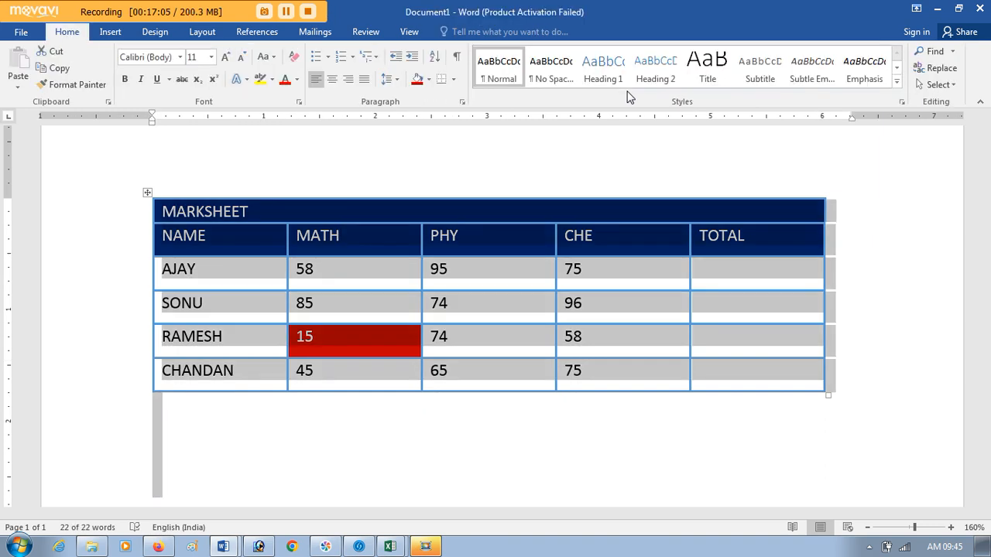
{"action": "left_click", "coordinate": [503, 271]}
{"action": "left_click_drag", "start_coordinate": [719, 378], "coordinate": [186, 217]}
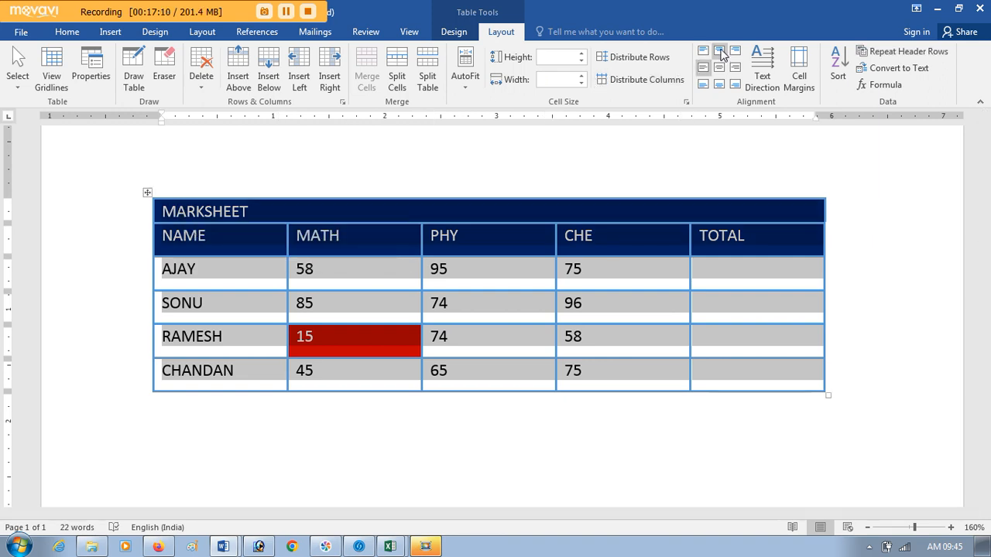
{"action": "left_click", "coordinate": [720, 51]}
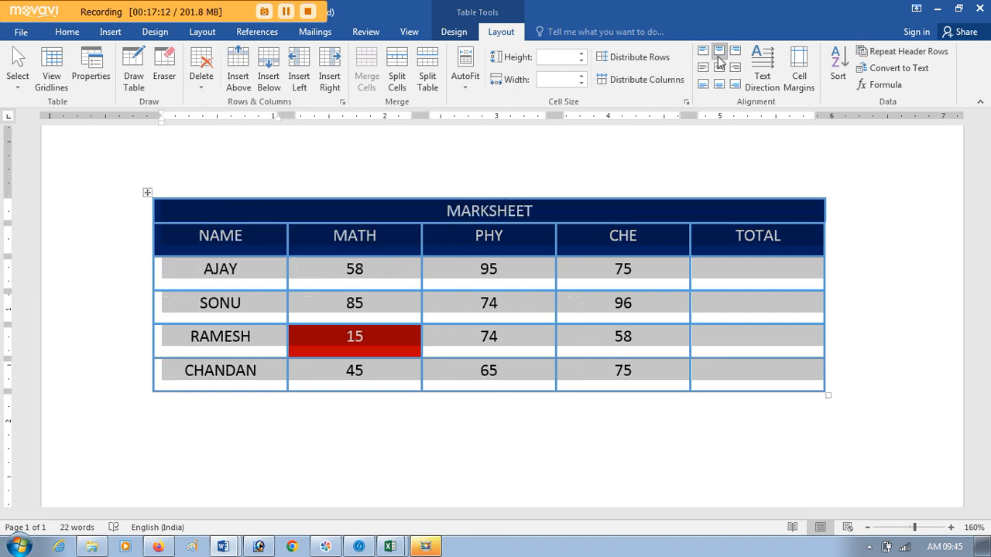
{"action": "left_click", "coordinate": [719, 68]}
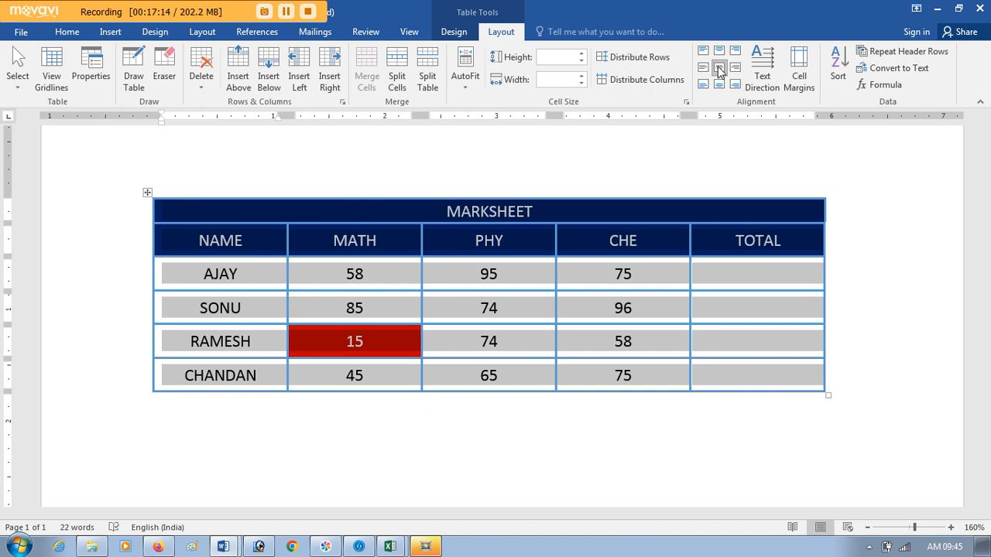
{"action": "left_click", "coordinate": [720, 87]}
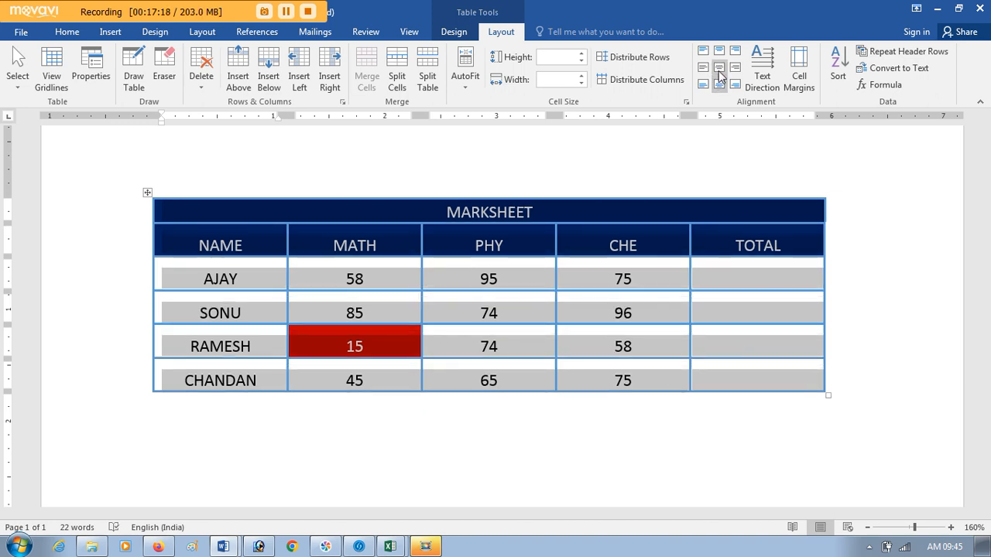
Step: Try centre left and centre right alignment on the whole table, and settle on centred both ways
{"action": "left_click", "coordinate": [719, 68]}
{"action": "left_click", "coordinate": [703, 68]}
{"action": "left_click", "coordinate": [719, 68]}
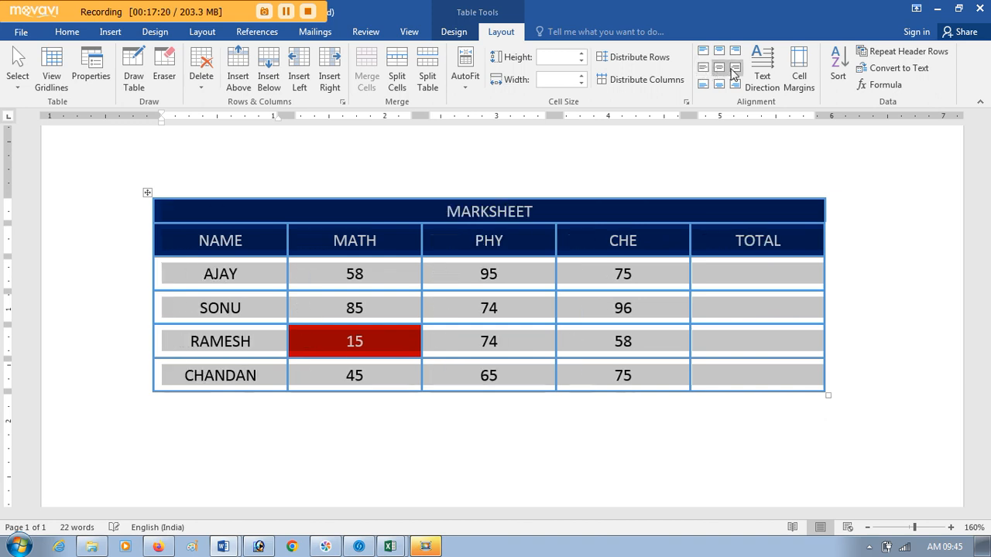
{"action": "left_click", "coordinate": [736, 68]}
{"action": "left_click", "coordinate": [719, 68]}
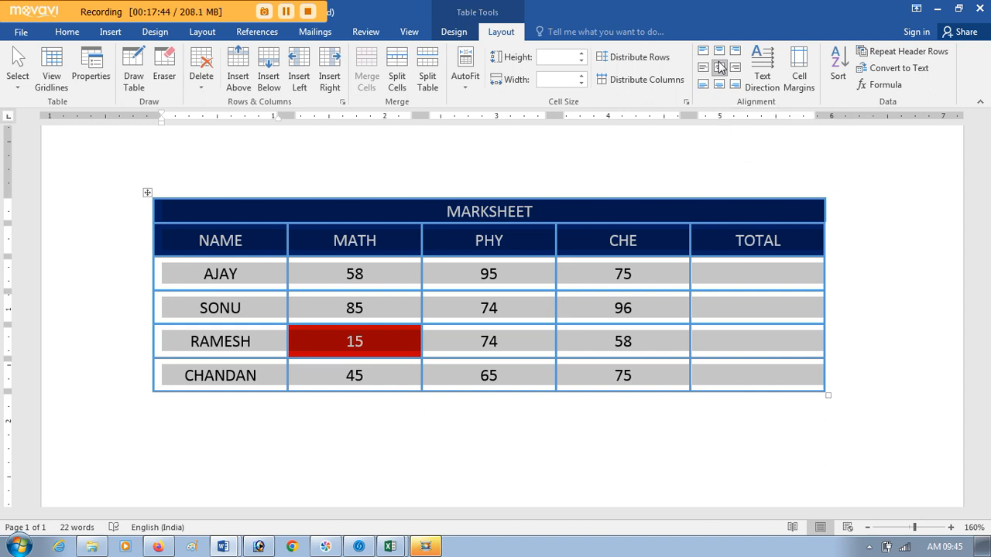
{"action": "left_click", "coordinate": [719, 65]}
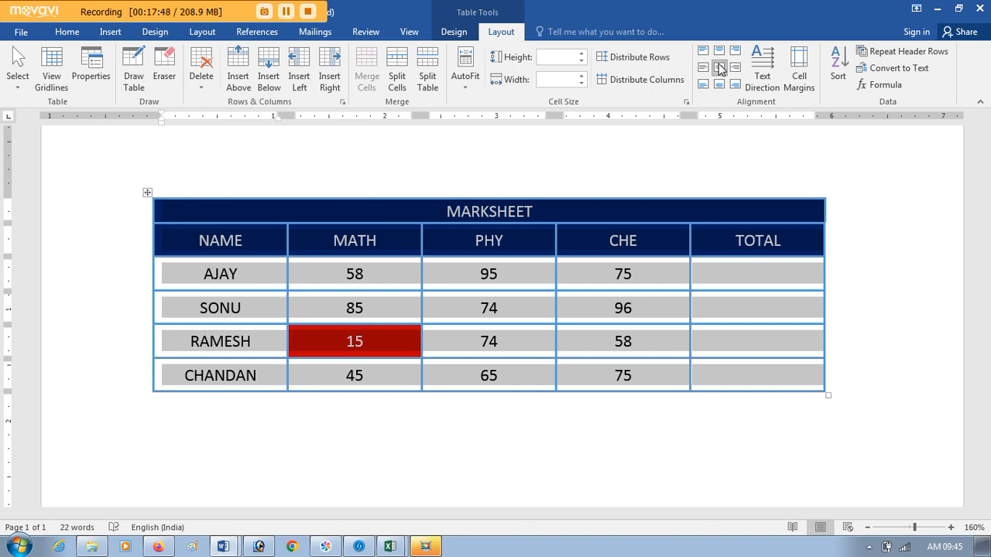
Step: Cycle the text direction of all table cells through the rotated directions and back to horizontal
{"action": "left_click", "coordinate": [770, 91]}
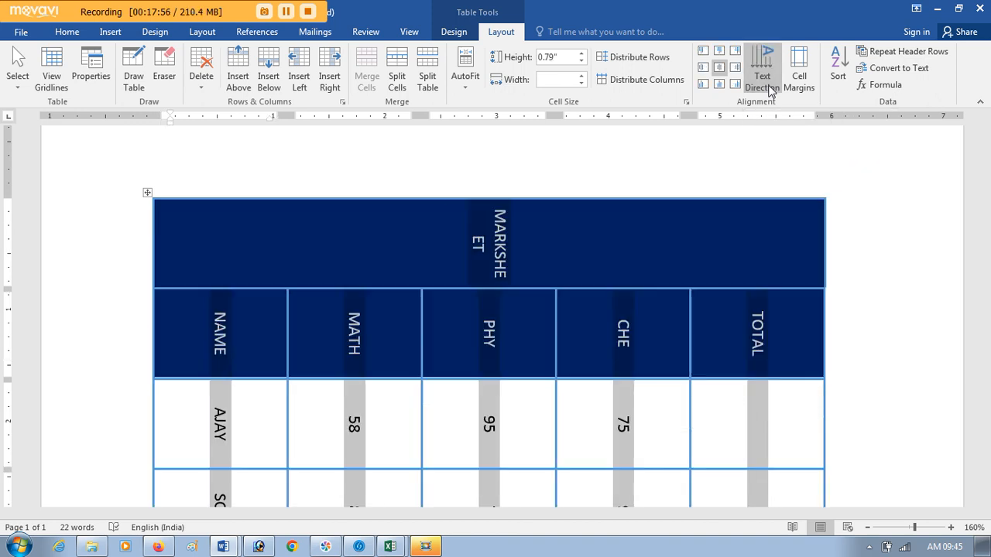
{"action": "left_click", "coordinate": [770, 92]}
{"action": "left_click", "coordinate": [770, 91]}
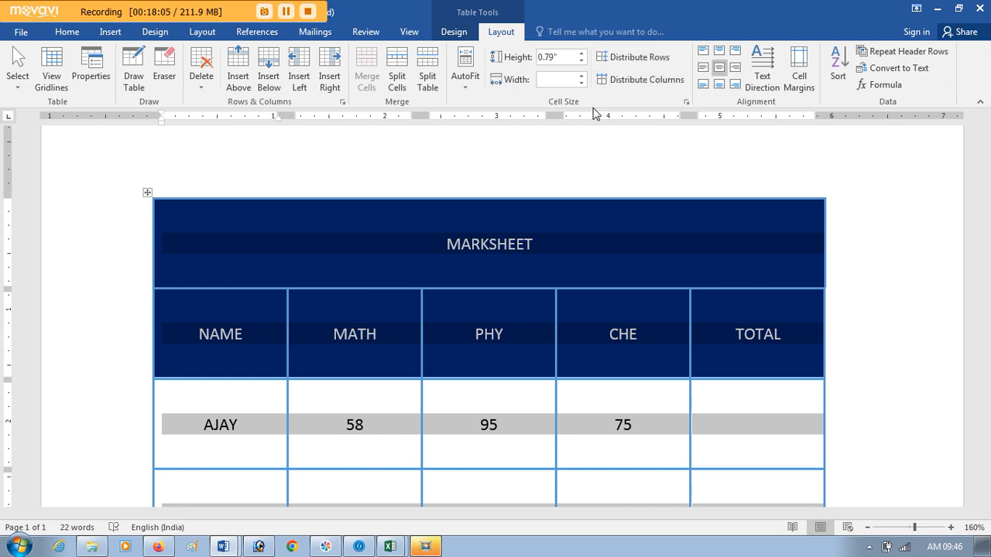
Step: AutoFit the enlarged table to its contents and select its rows down to the last student
{"action": "left_click", "coordinate": [464, 85]}
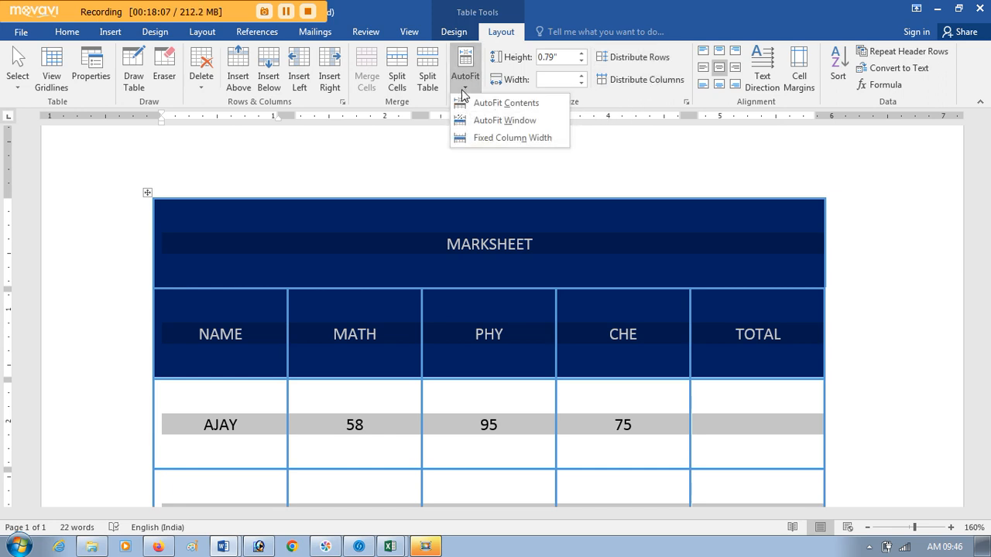
{"action": "left_click", "coordinate": [468, 104]}
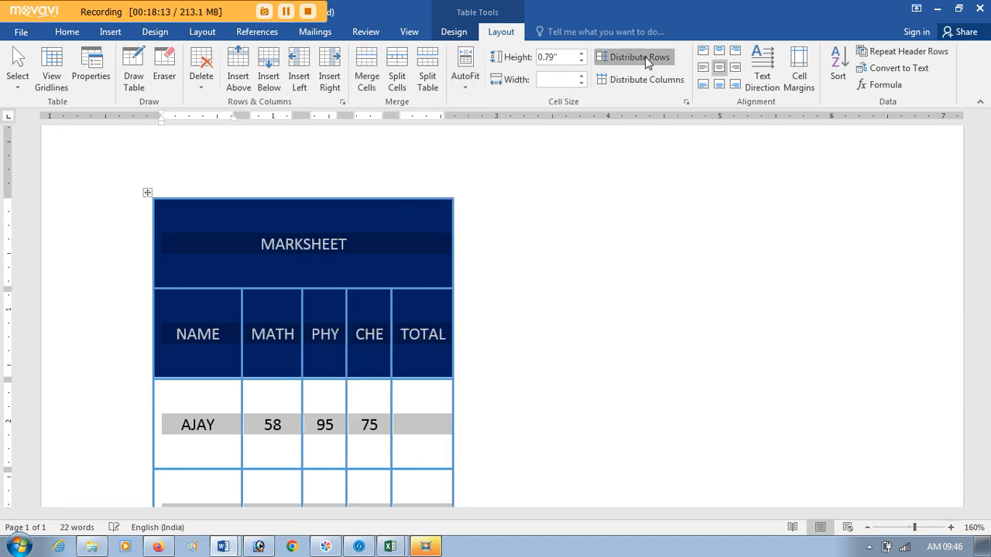
{"action": "left_click", "coordinate": [284, 305]}
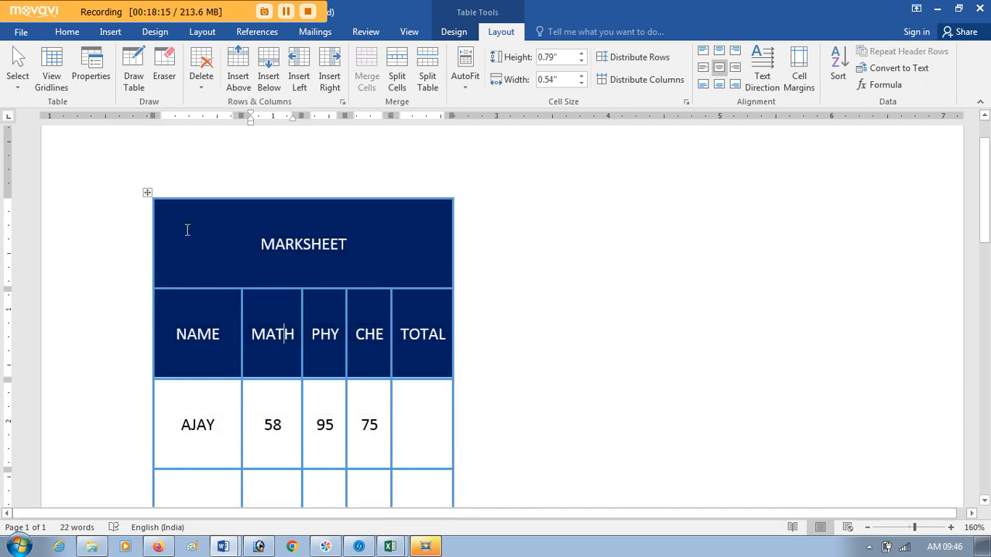
{"action": "left_click_drag", "start_coordinate": [252, 279], "coordinate": [390, 419]}
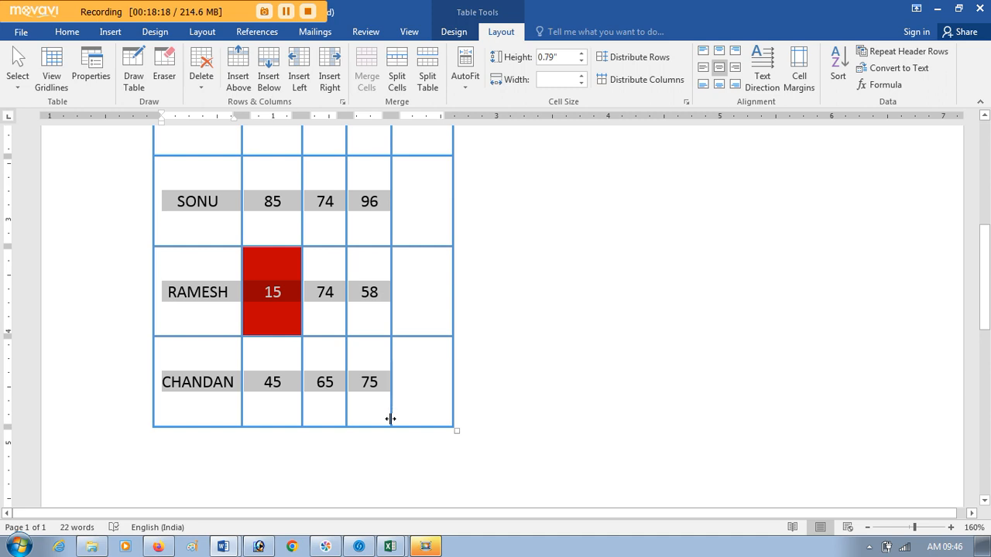
{"action": "key", "text": "shift+Right"}
Step: Undo the AutoFit and the text direction changes on the table
{"action": "key", "text": "ctrl+z"}
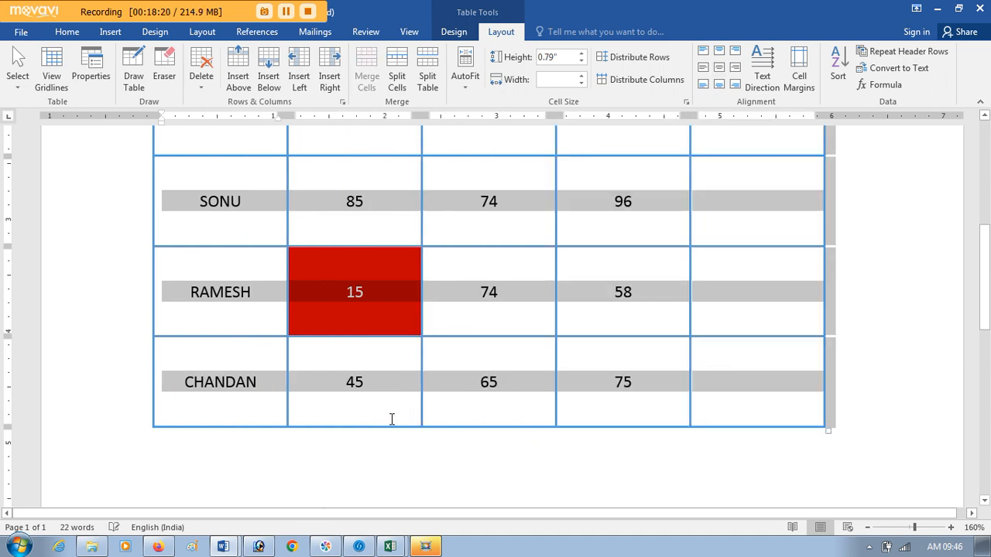
{"action": "key", "text": "ctrl+z"}
{"action": "key", "text": "ctrl+z"}
{"action": "key", "text": "ctrl+z"}
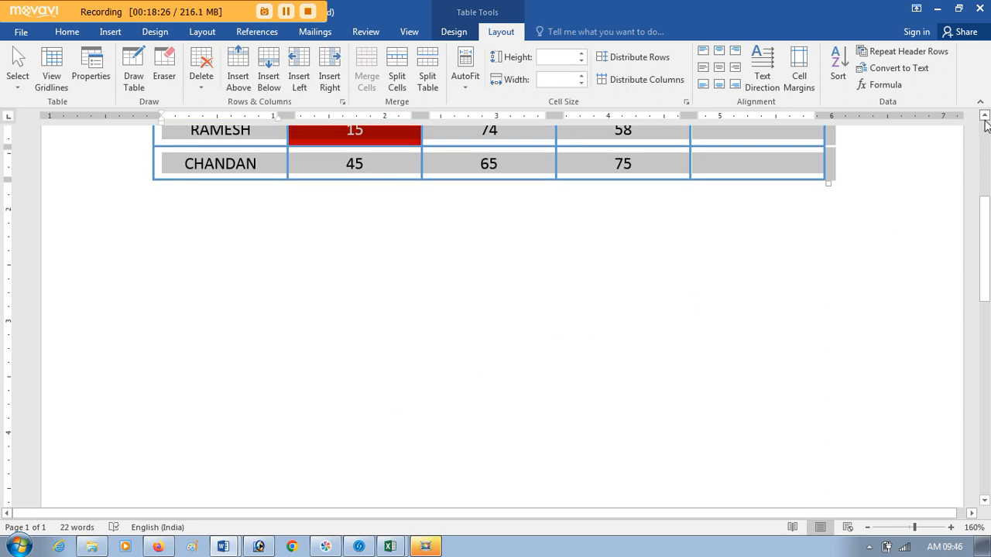
{"action": "scroll", "coordinate": [983, 138], "scroll_direction": "up", "scroll_amount": 1}
{"action": "scroll", "coordinate": [983, 138], "scroll_direction": "up", "scroll_amount": 5}
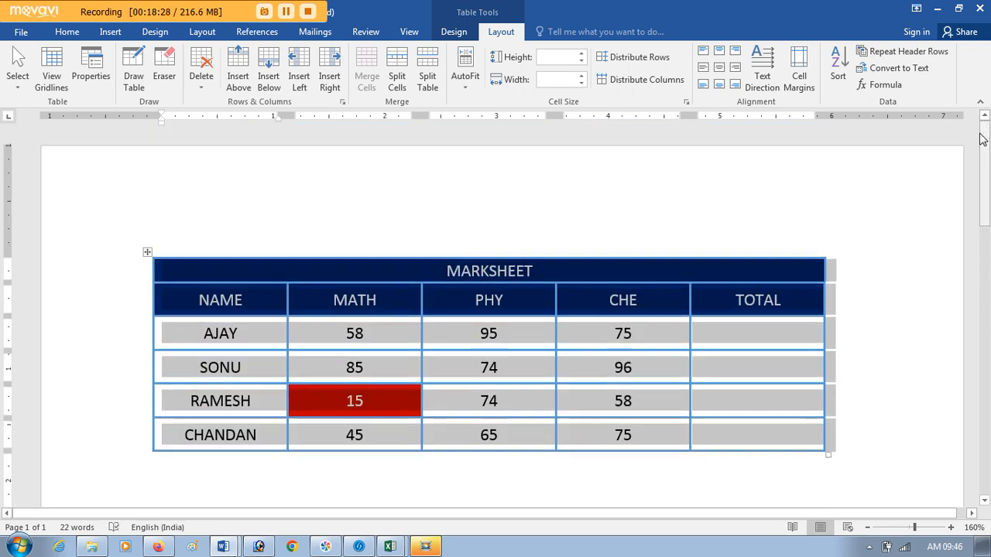
Step: AutoFit the table to its contents, and select the second student's row
{"action": "left_click", "coordinate": [710, 298]}
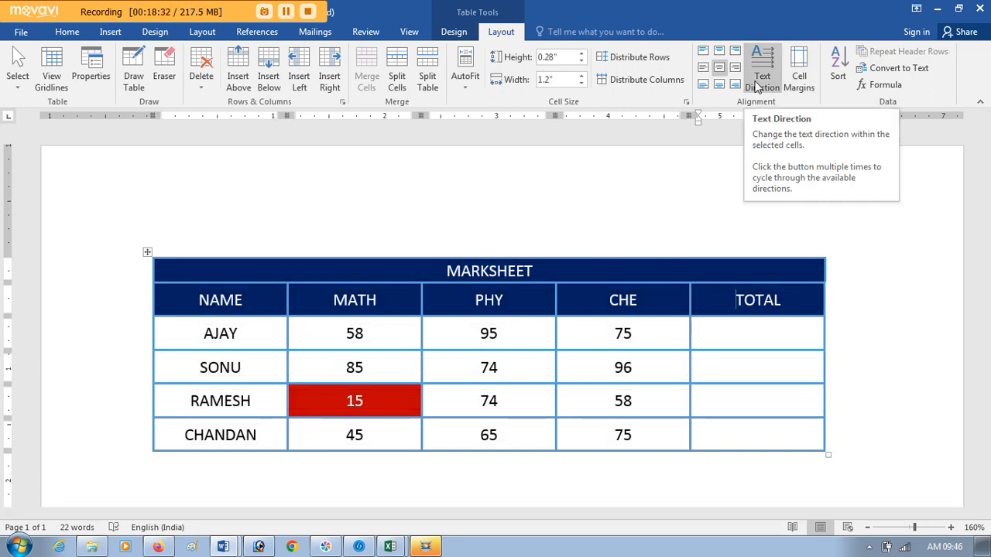
{"action": "left_click", "coordinate": [470, 86]}
{"action": "left_click", "coordinate": [503, 103]}
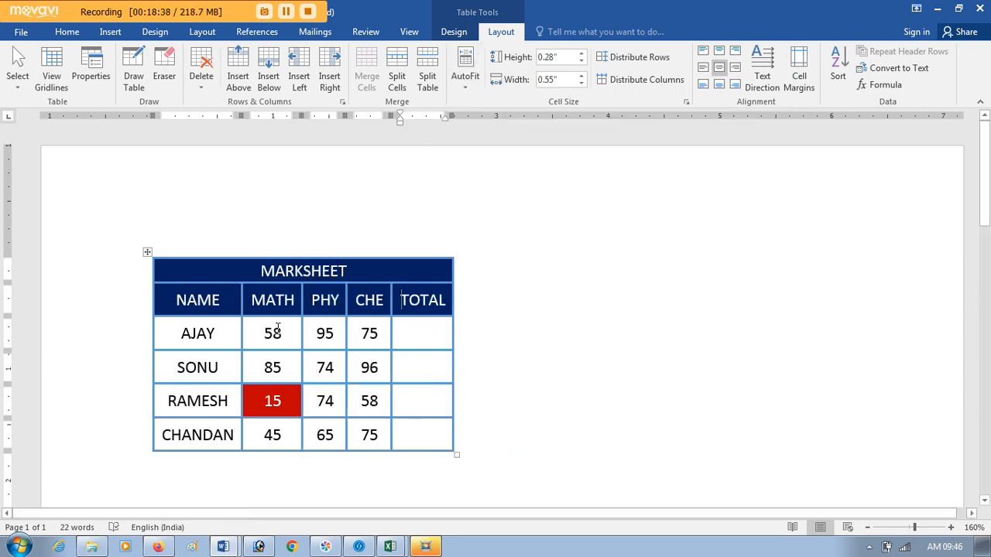
{"action": "left_click", "coordinate": [155, 436]}
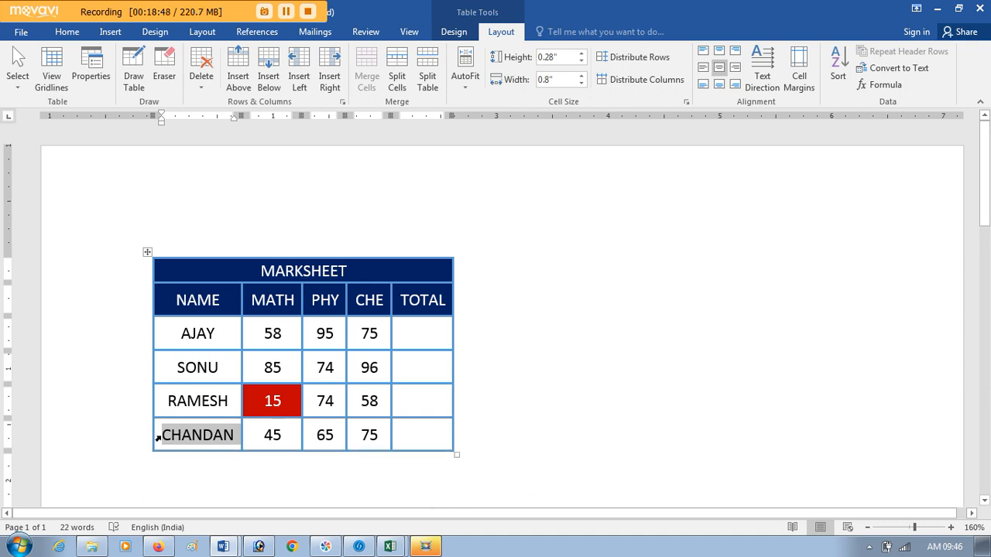
{"action": "left_click", "coordinate": [93, 358]}
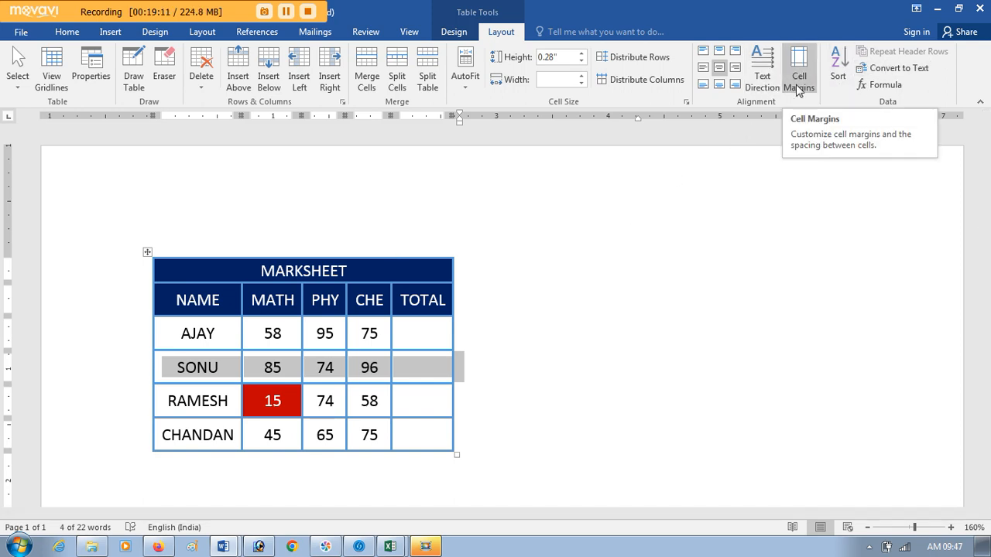
Step: Select all table cells and set the default left cell margin to 0 inches
{"action": "left_click_drag", "start_coordinate": [415, 435], "coordinate": [181, 269]}
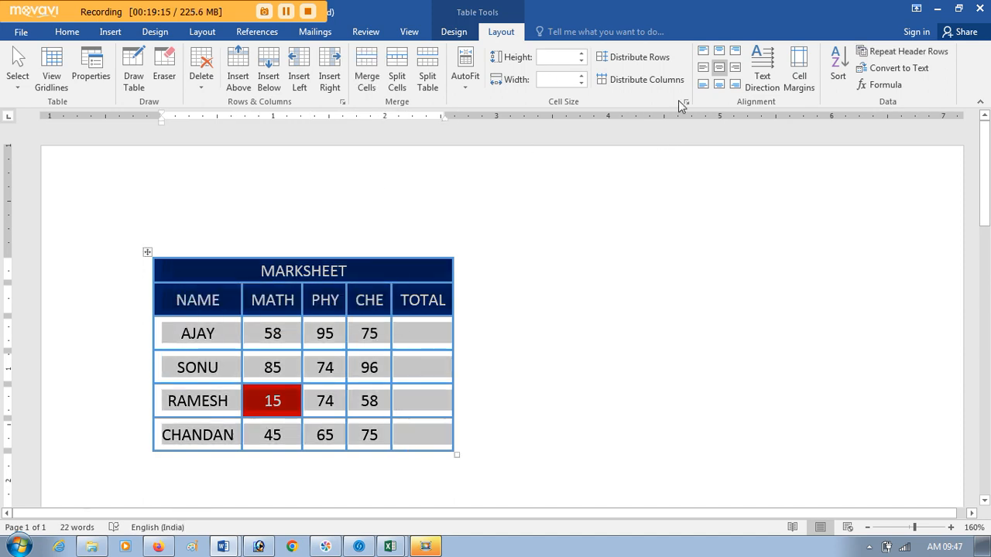
{"action": "left_click", "coordinate": [794, 77]}
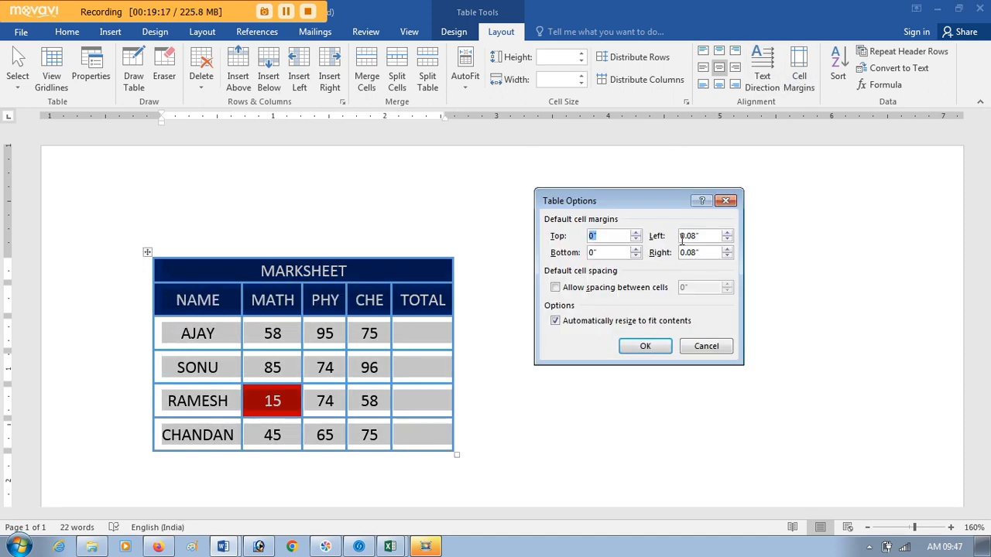
{"action": "left_click_drag", "start_coordinate": [708, 238], "coordinate": [654, 231]}
{"action": "type", "text": "."}
{"action": "key", "text": "BackSpace"}
{"action": "key", "text": "Return"}
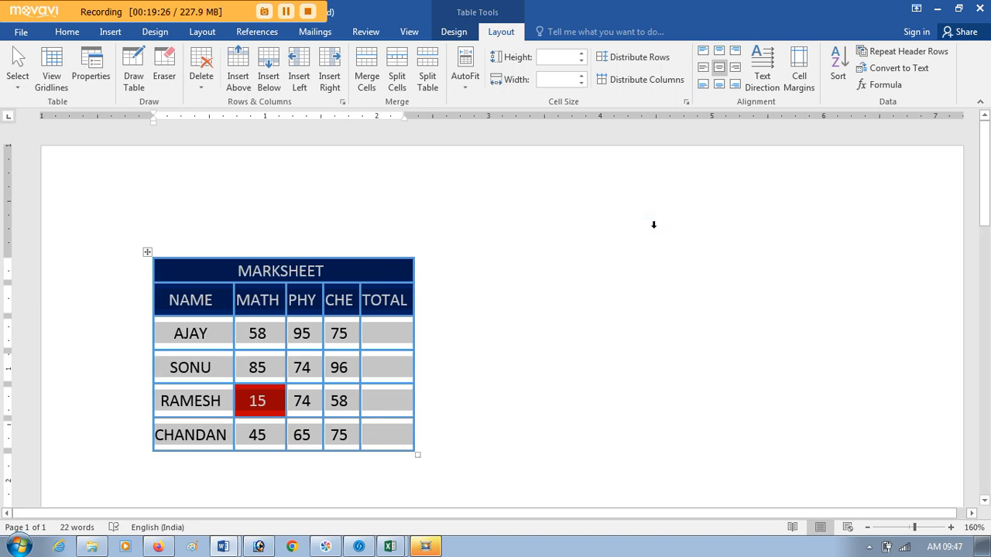
Step: Align the whole table centre left, and set its default left cell margin to 0.08 inches
{"action": "left_click", "coordinate": [704, 70]}
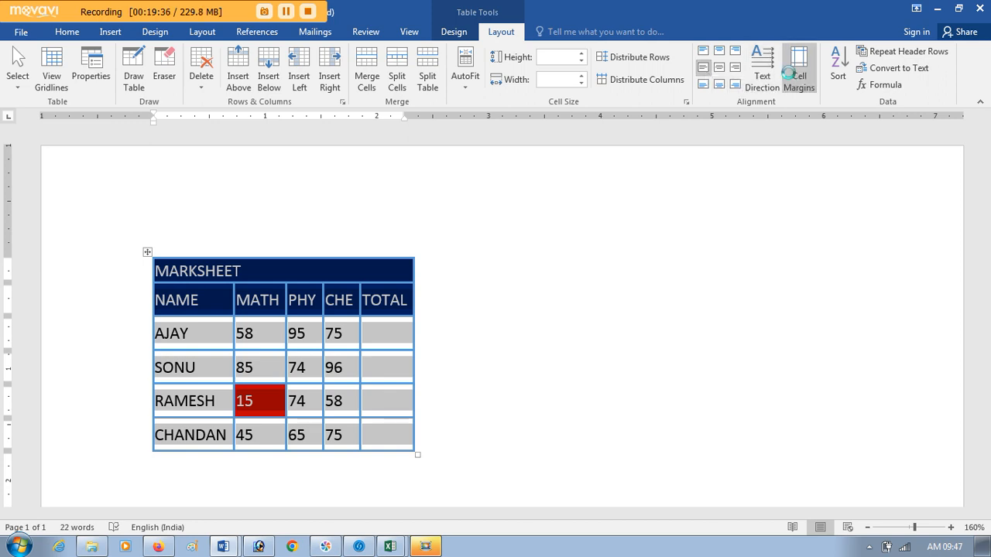
{"action": "left_click", "coordinate": [799, 73]}
{"action": "left_click", "coordinate": [691, 237]}
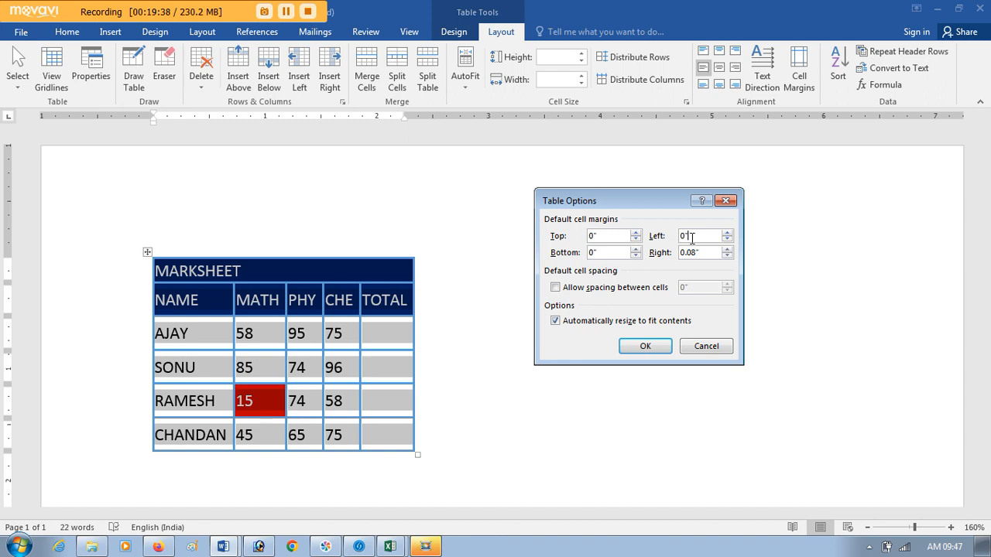
{"action": "type", "text": "0.08"}
{"action": "key", "text": "Return"}
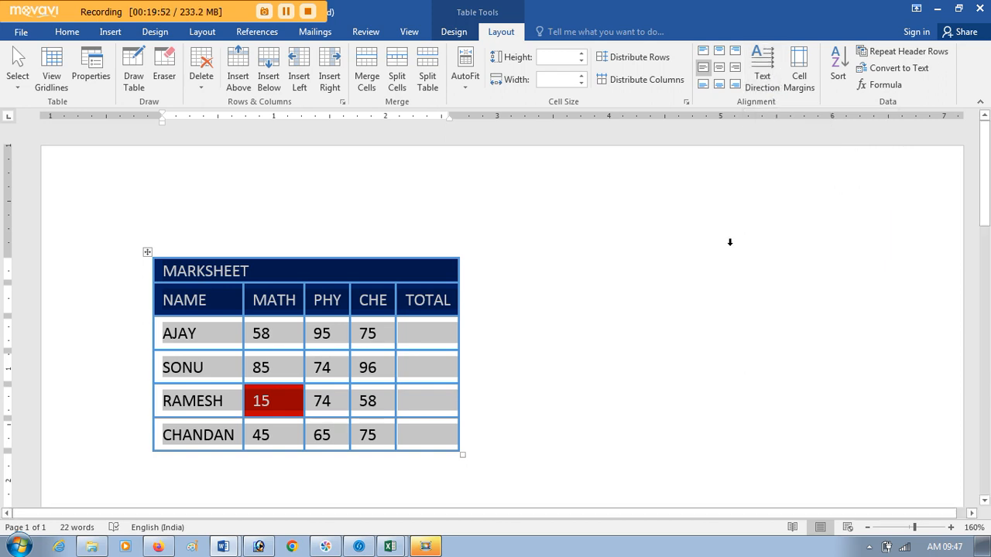
{"action": "left_click", "coordinate": [285, 12]}
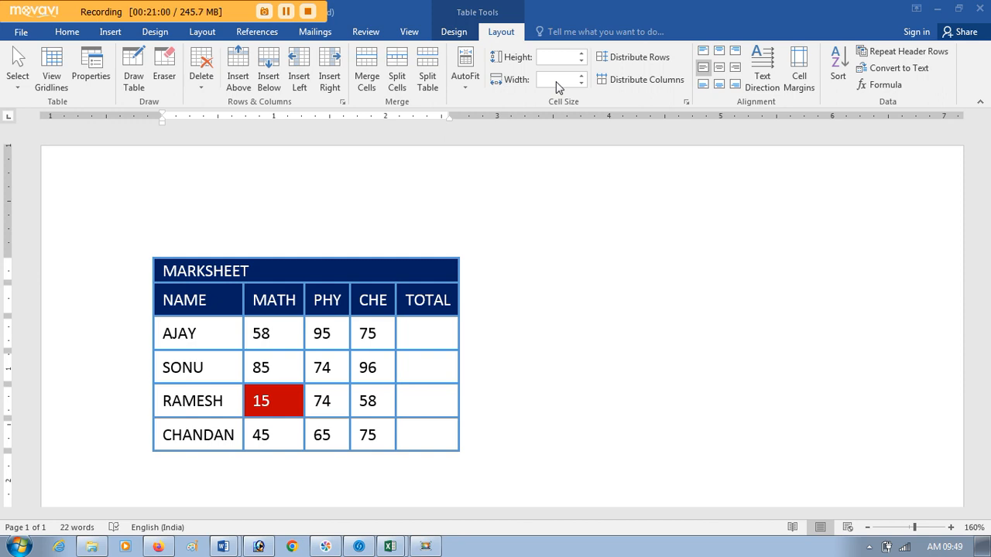
{"action": "left_click", "coordinate": [468, 90]}
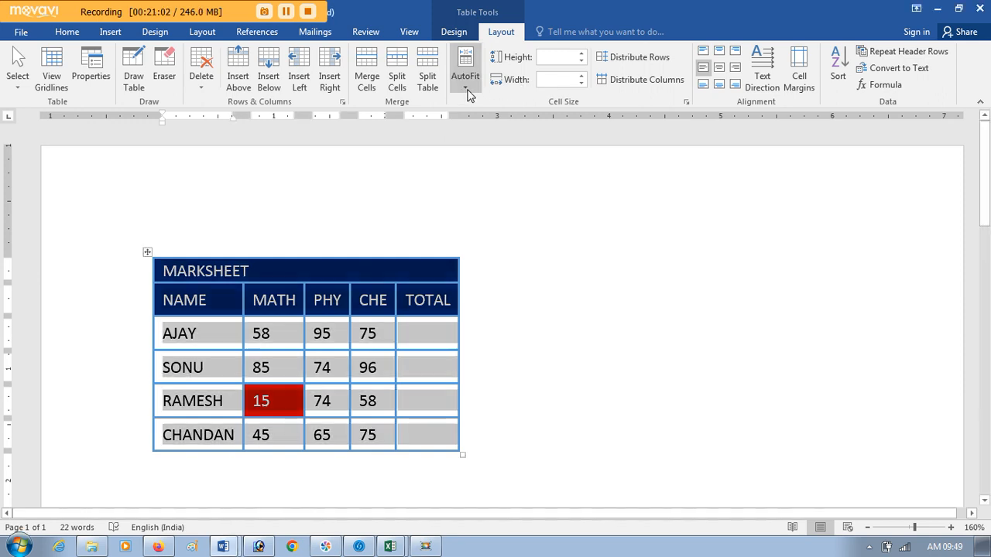
{"action": "left_click", "coordinate": [468, 90]}
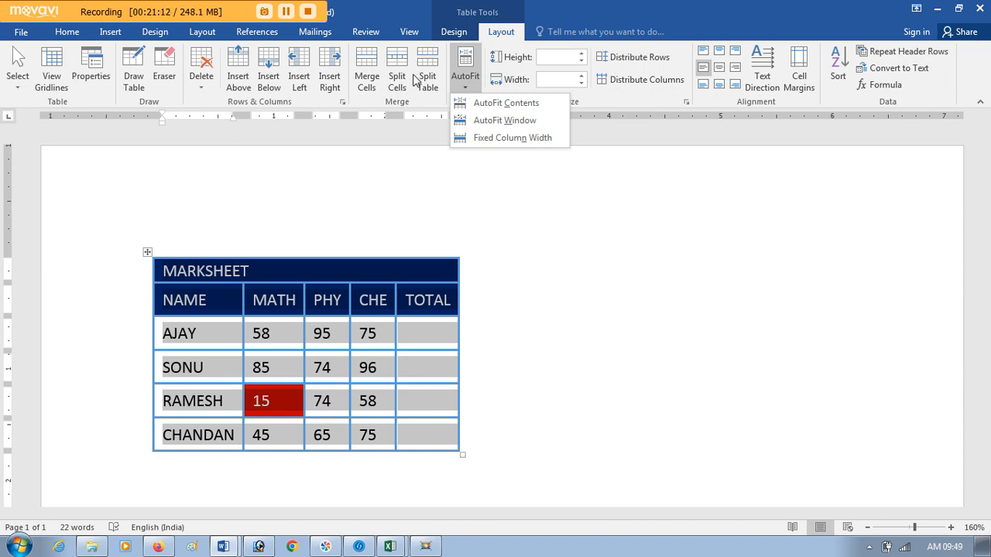
{"action": "left_click", "coordinate": [428, 103]}
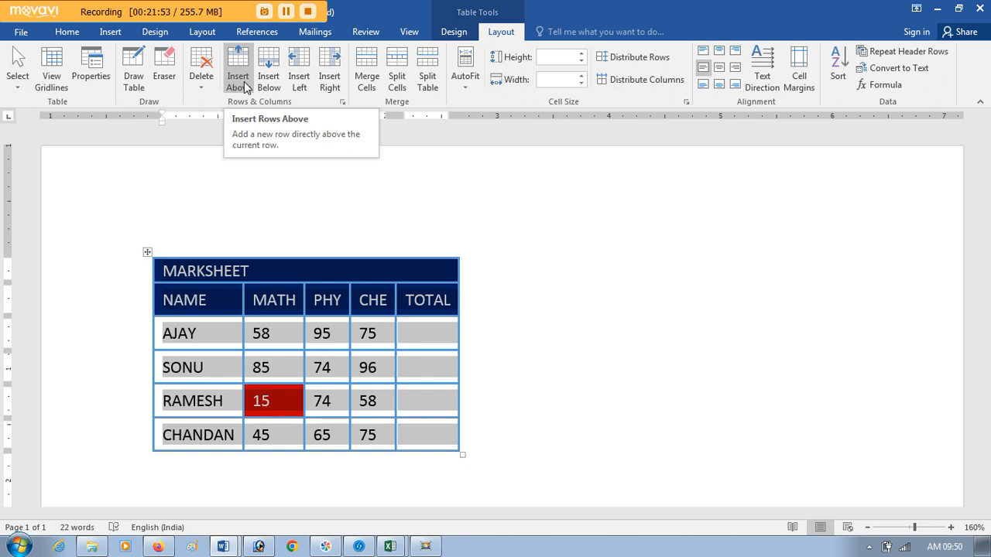
{"action": "left_click", "coordinate": [200, 88]}
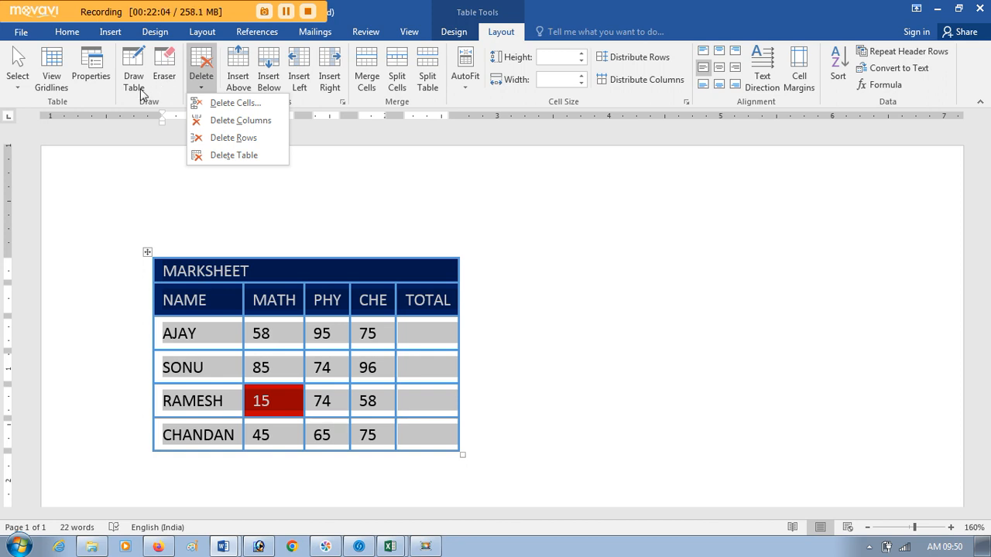
{"action": "left_click", "coordinate": [286, 12]}
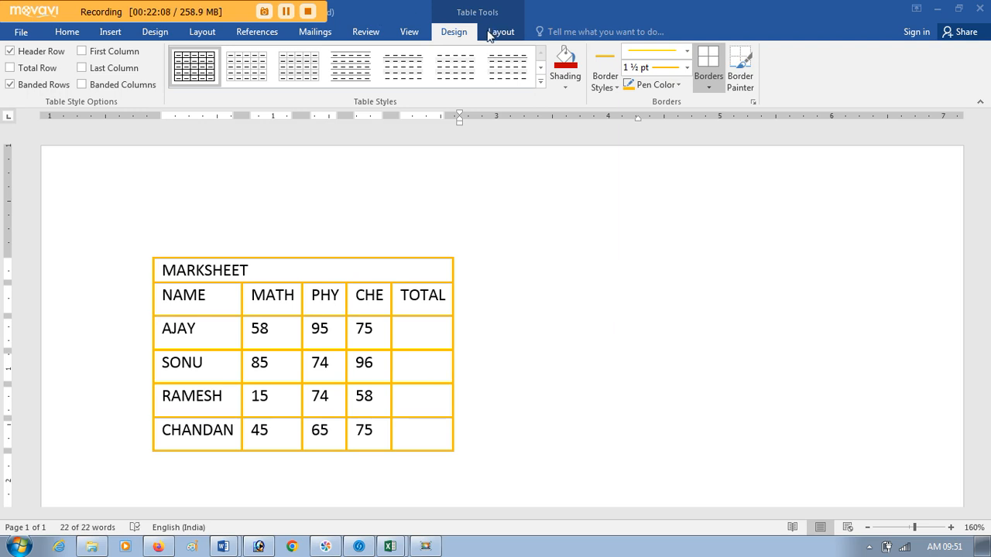
Step: Select the whole table column that contains the MATH marks, starting from the first student's MATH cell
{"action": "key", "text": "ctrl+a"}
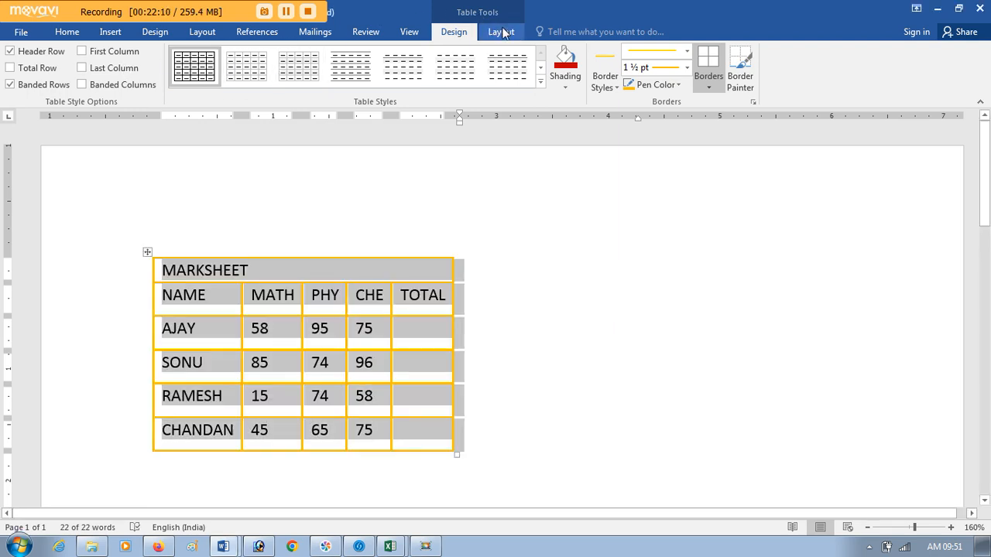
{"action": "left_click", "coordinate": [500, 31]}
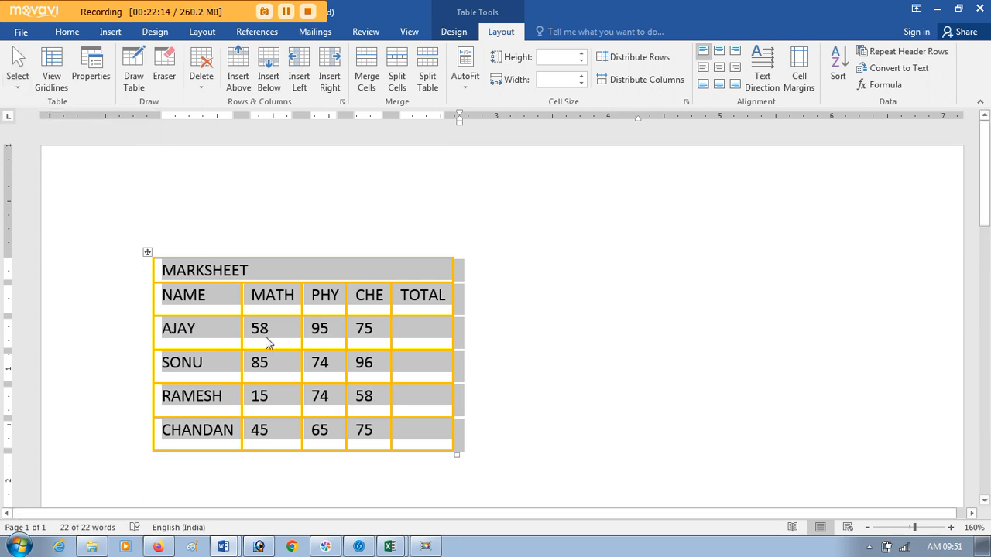
{"action": "left_click", "coordinate": [267, 337]}
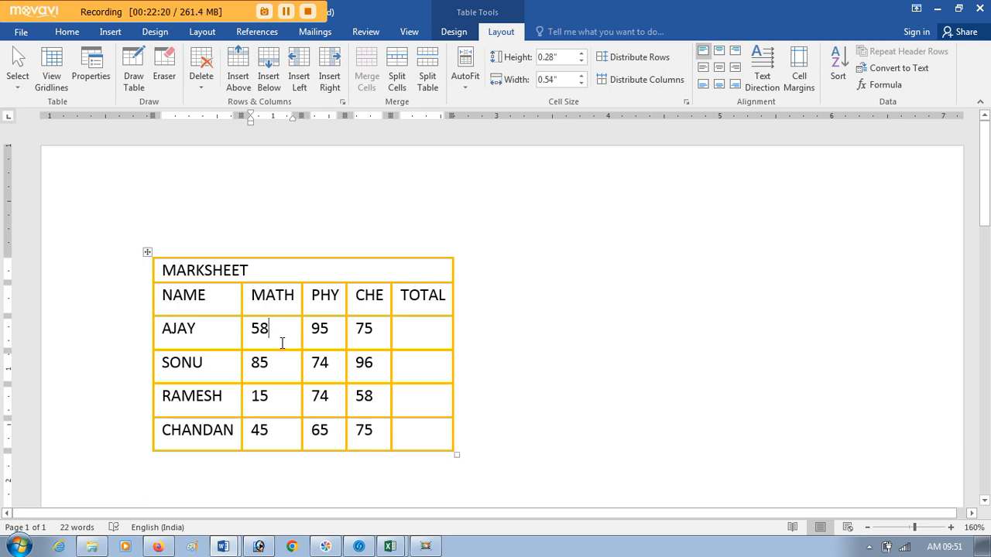
{"action": "left_click", "coordinate": [20, 82]}
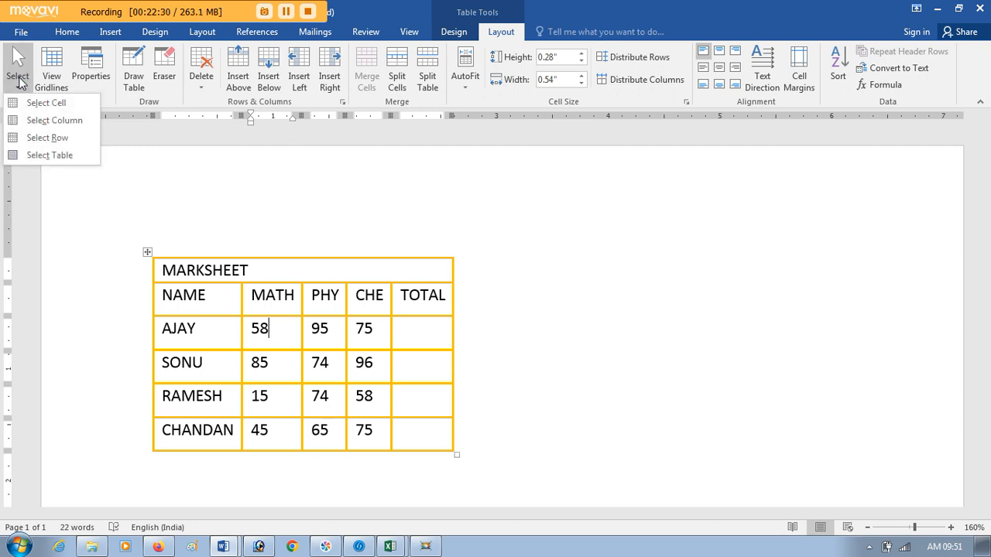
{"action": "left_click", "coordinate": [29, 121]}
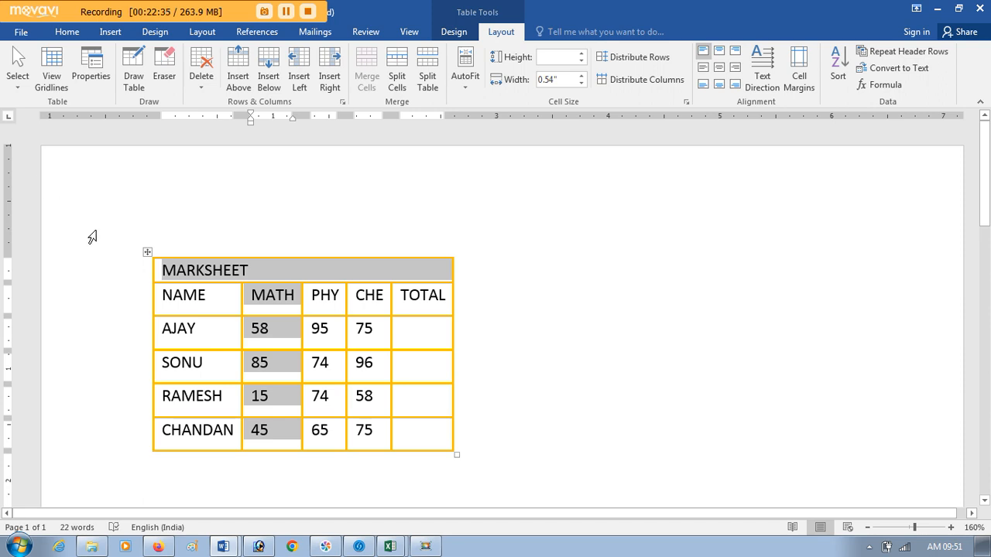
Step: Select the first student's entire row, starting from the MATH cell, and clear the selection
{"action": "left_click", "coordinate": [261, 330]}
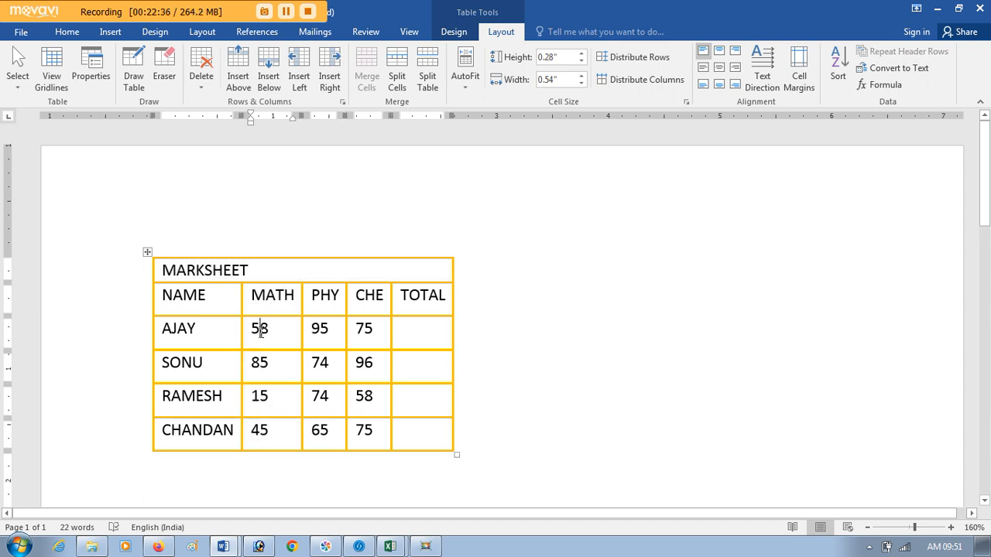
{"action": "left_click", "coordinate": [19, 90]}
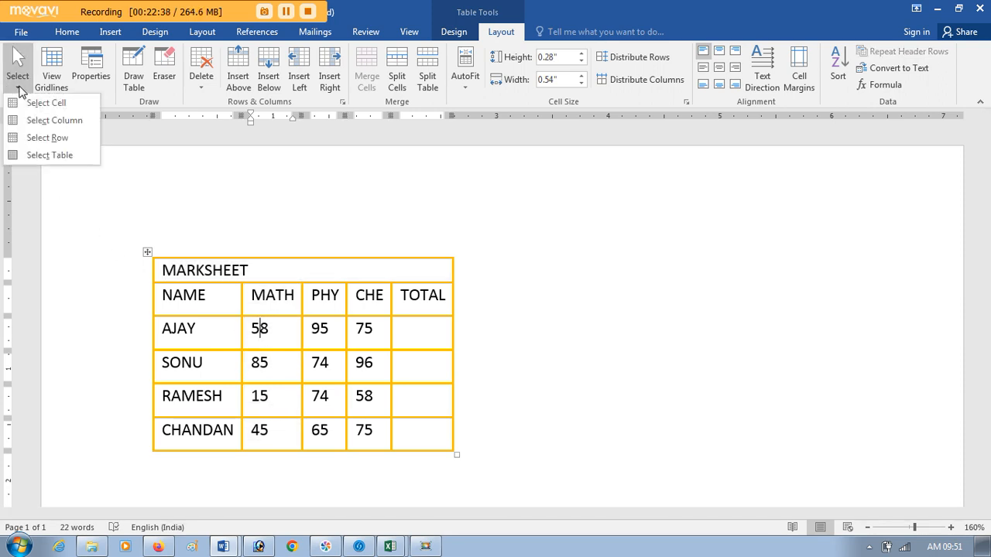
{"action": "left_click", "coordinate": [32, 139]}
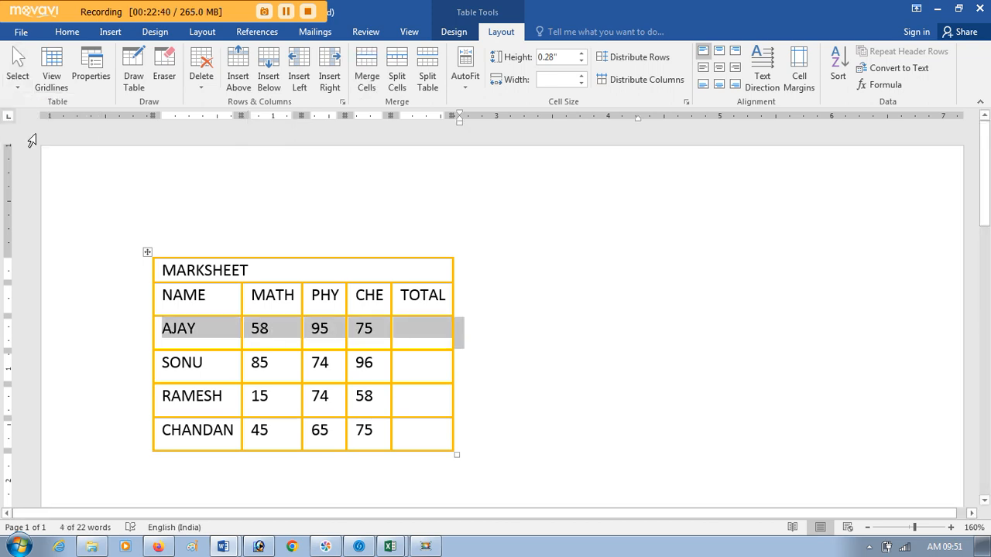
{"action": "left_click", "coordinate": [268, 339]}
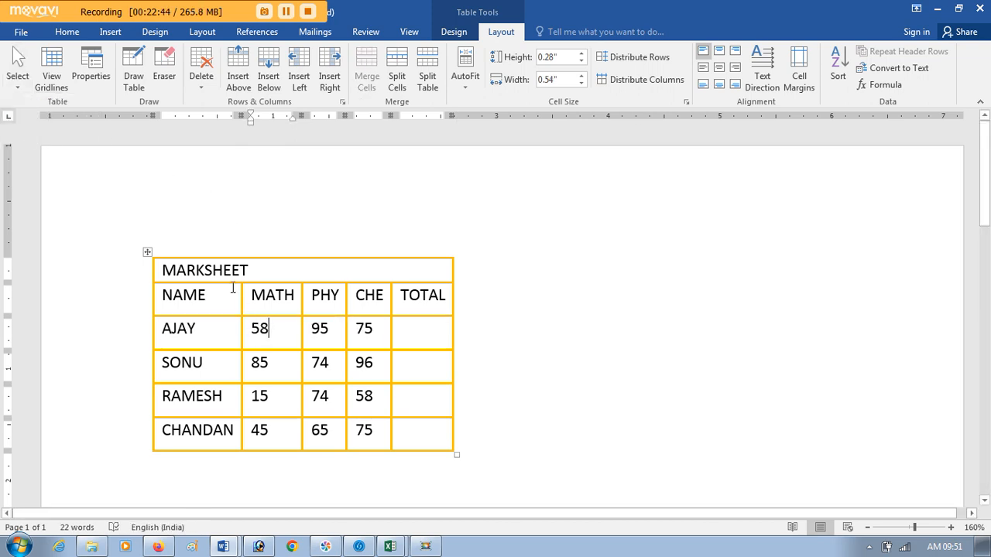
{"action": "left_click", "coordinate": [15, 87]}
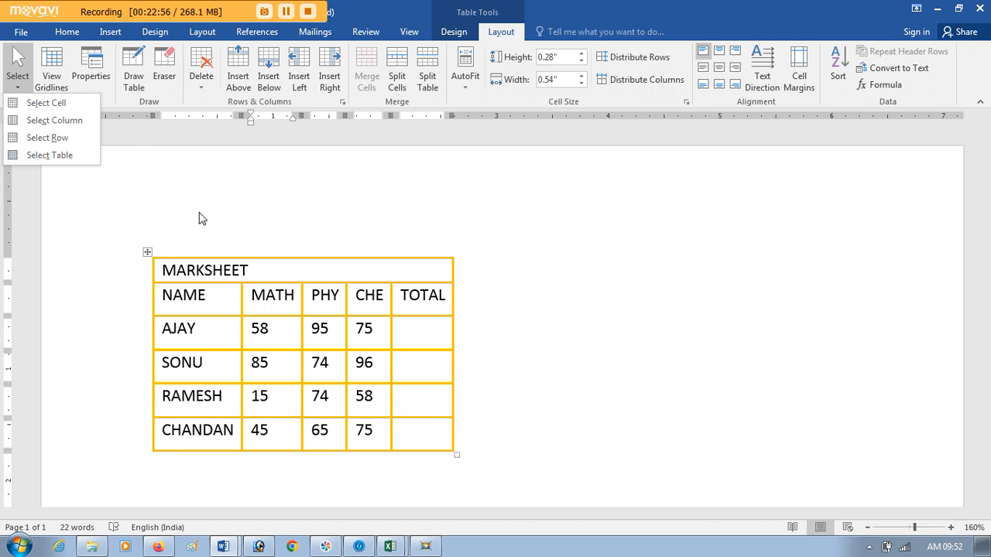
{"action": "left_click", "coordinate": [214, 314]}
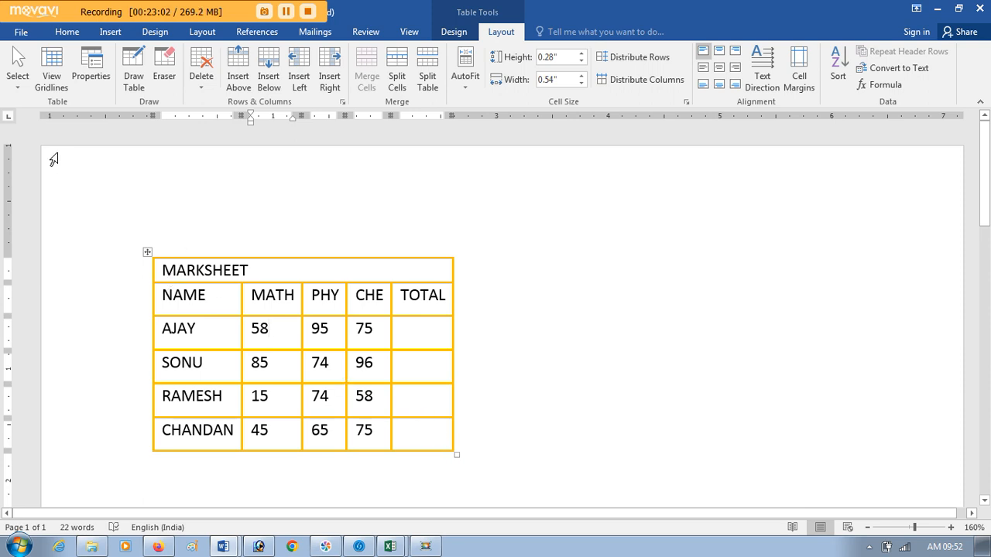
Step: Select all cells of the marks table and remove all their borders
{"action": "left_click_drag", "start_coordinate": [409, 436], "coordinate": [166, 275]}
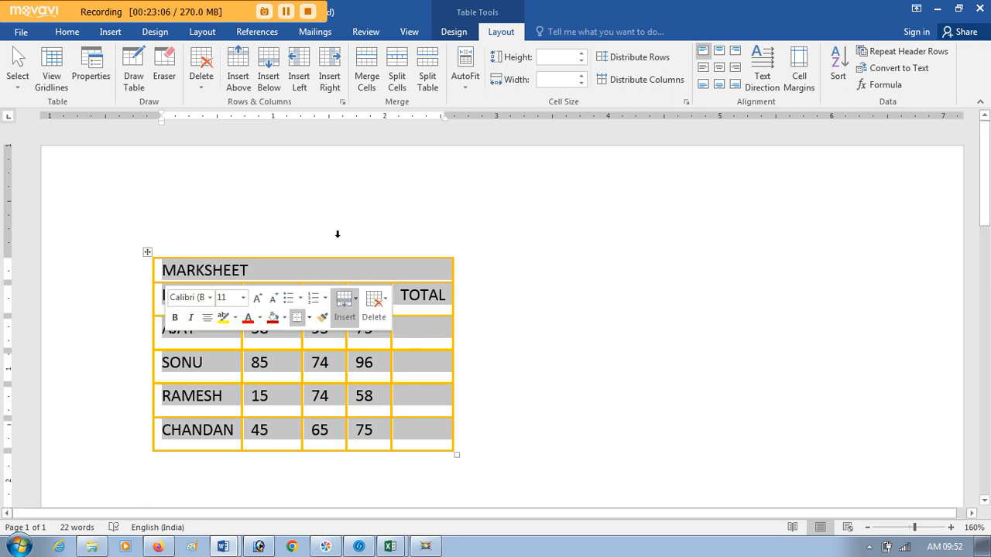
{"action": "left_click", "coordinate": [457, 31]}
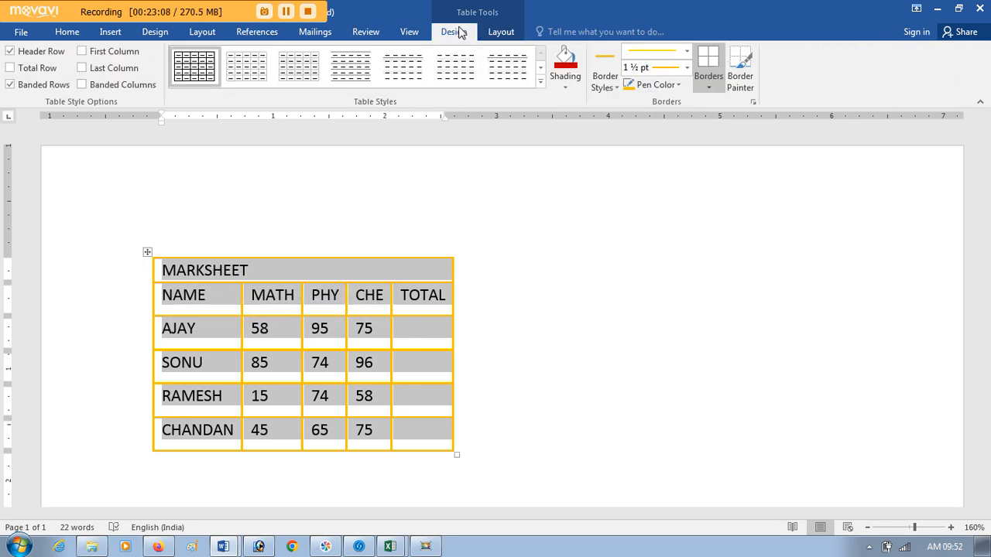
{"action": "left_click", "coordinate": [707, 81]}
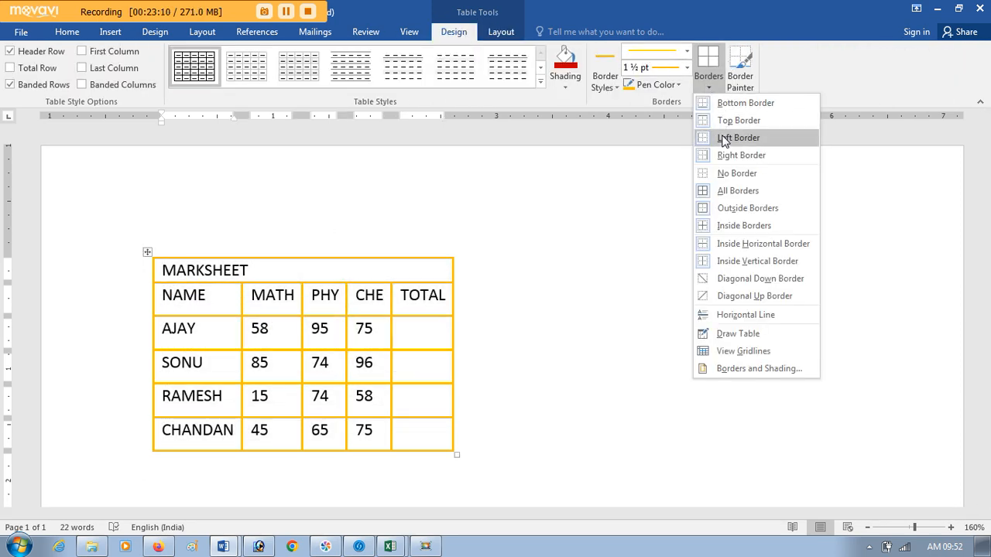
{"action": "left_click", "coordinate": [724, 173]}
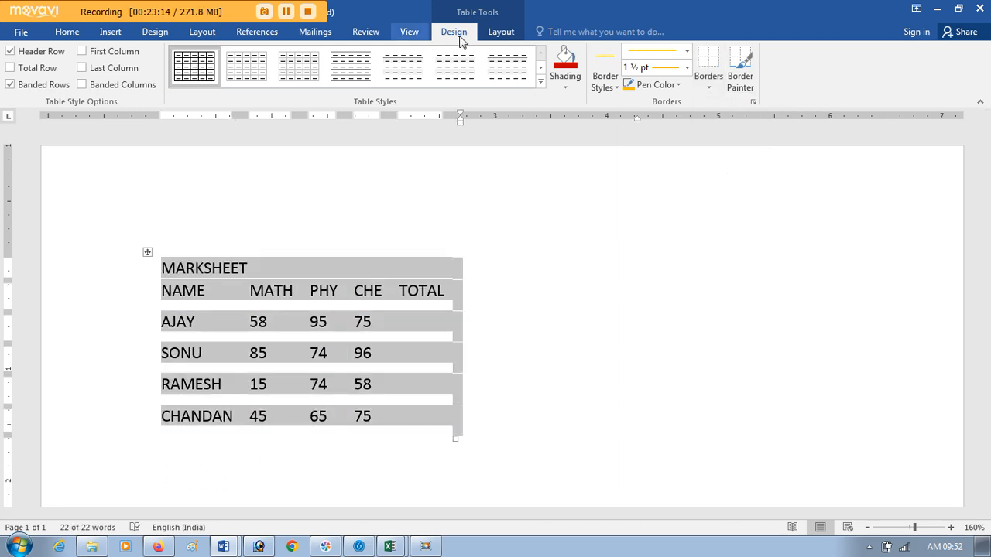
Step: Toggle the table gridlines on and off several times, and leave them displayed
{"action": "left_click", "coordinate": [500, 34]}
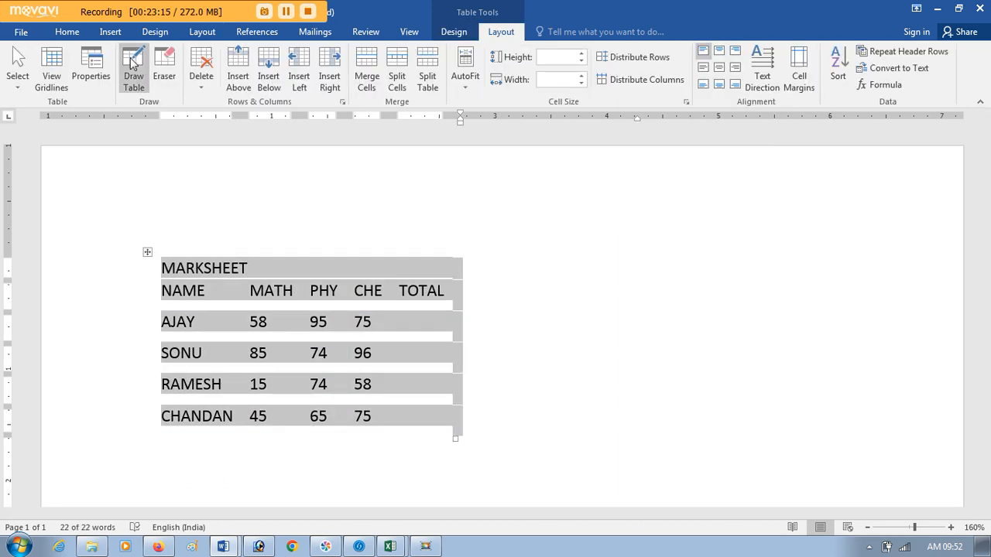
{"action": "left_click", "coordinate": [52, 72]}
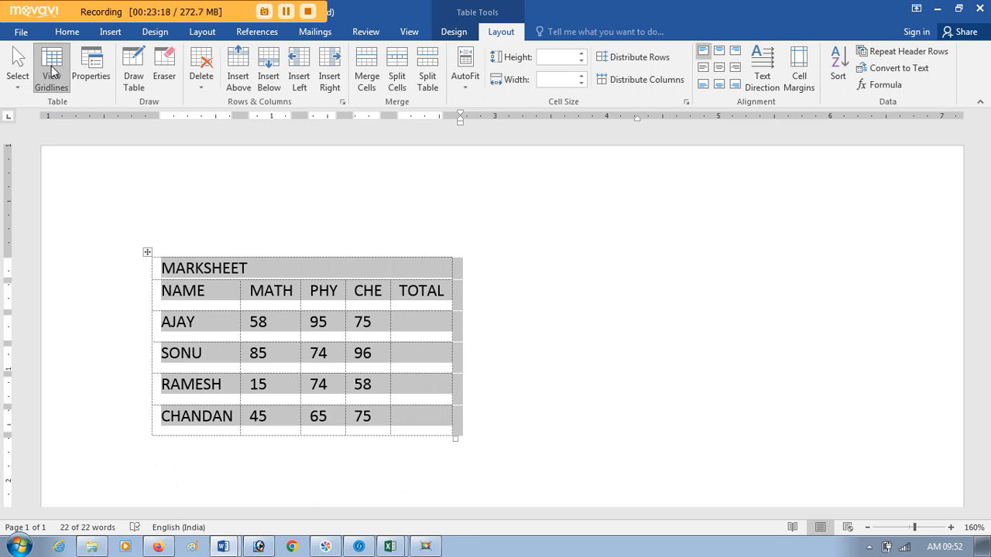
{"action": "left_click", "coordinate": [52, 72]}
{"action": "left_click", "coordinate": [51, 71]}
{"action": "left_click", "coordinate": [52, 71]}
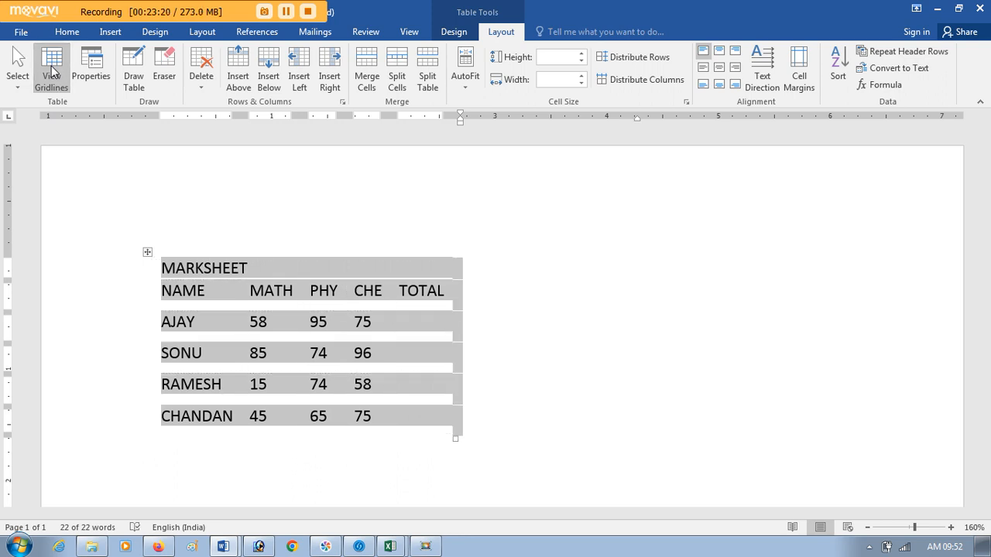
{"action": "left_click", "coordinate": [52, 71]}
{"action": "left_click", "coordinate": [52, 71]}
{"action": "left_click", "coordinate": [52, 70]}
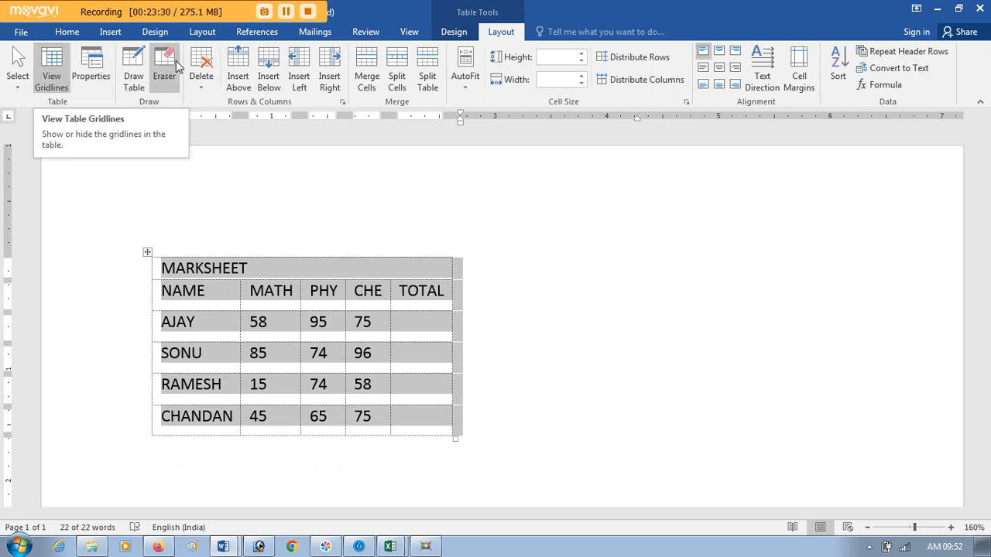
Step: Apply all borders to the whole marks table with the 1 ½ pt gold line
{"action": "left_click", "coordinate": [445, 33]}
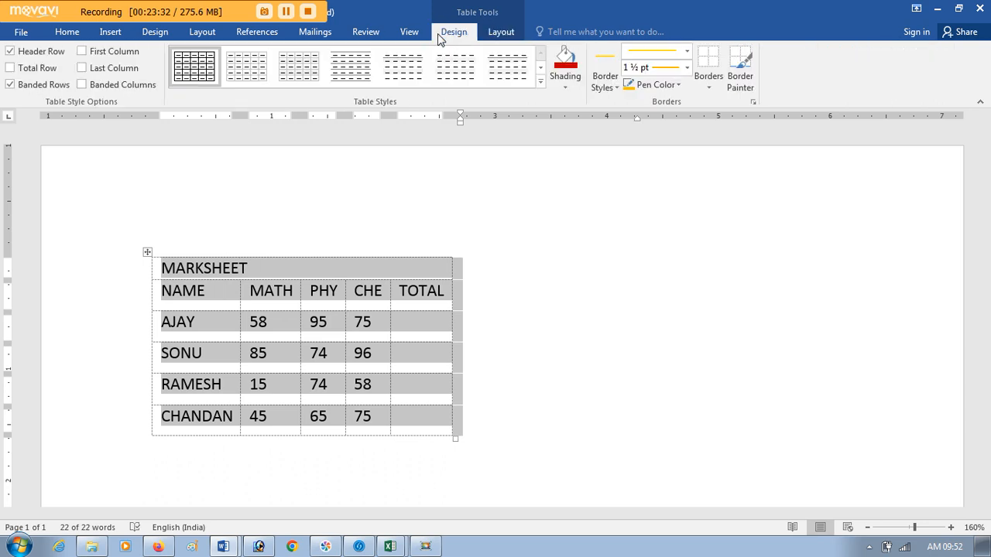
{"action": "left_click", "coordinate": [706, 89]}
{"action": "left_click", "coordinate": [713, 193]}
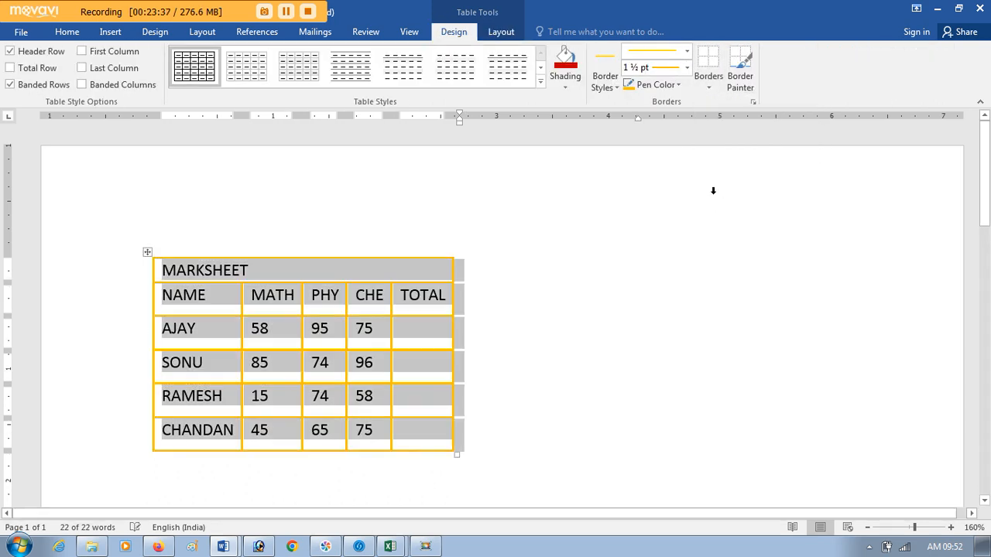
Step: Shade the MARKSHEET title row with standard yellow
{"action": "left_click", "coordinate": [291, 270]}
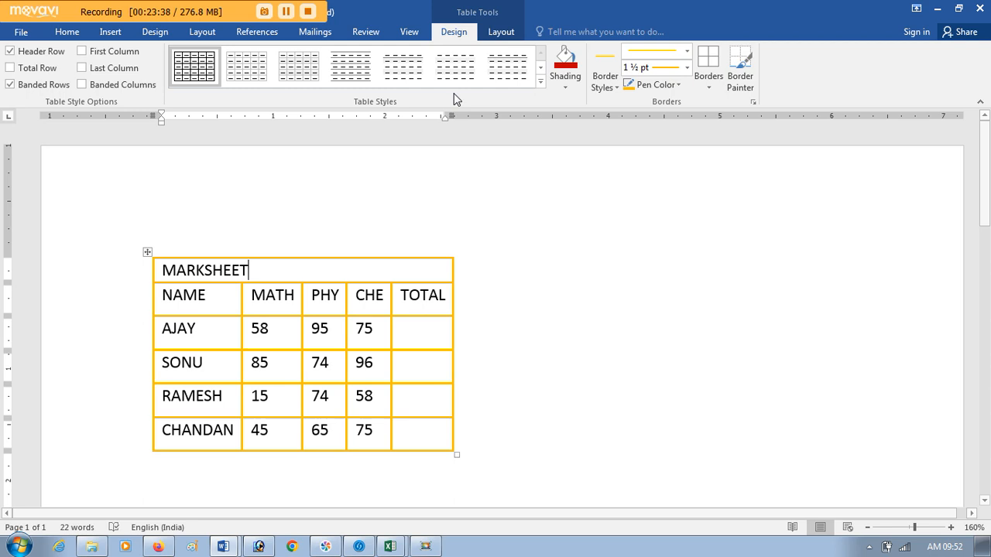
{"action": "left_click", "coordinate": [572, 88]}
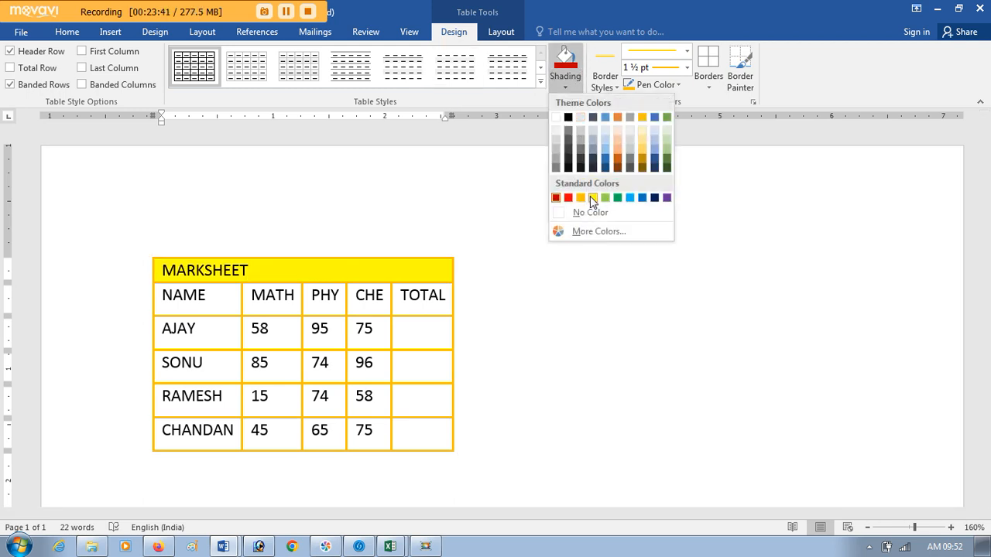
{"action": "left_click", "coordinate": [592, 198]}
Step: Shade the column heading row from NAME to TOTAL with Blue, Accent 5, Darker 50%
{"action": "left_click_drag", "start_coordinate": [174, 304], "coordinate": [435, 295]}
{"action": "left_click", "coordinate": [565, 91]}
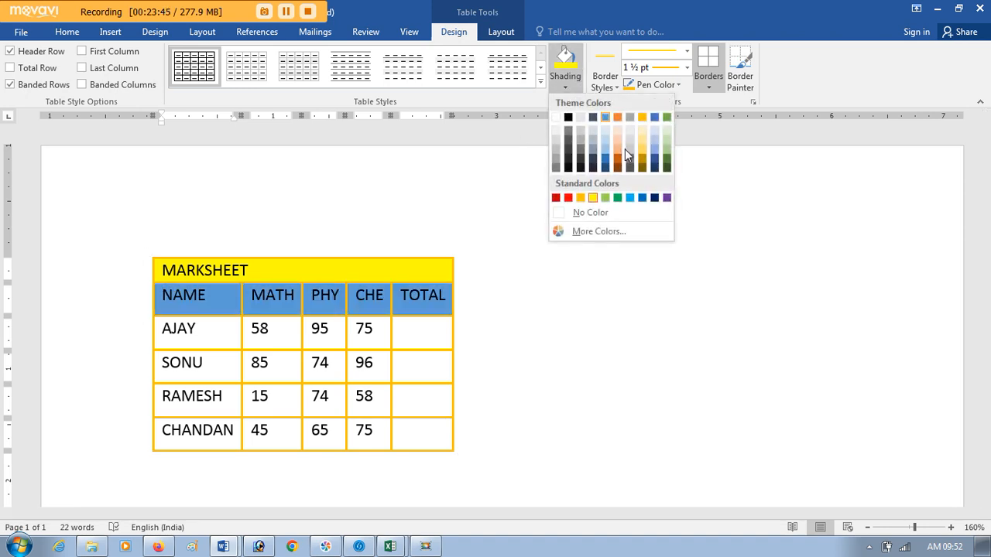
{"action": "left_click", "coordinate": [624, 149]}
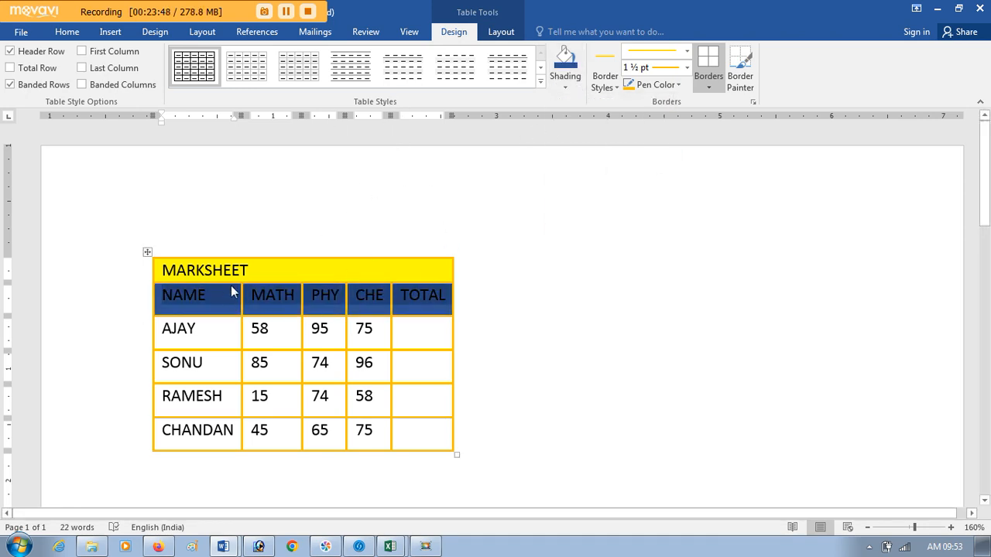
{"action": "left_click", "coordinate": [573, 91]}
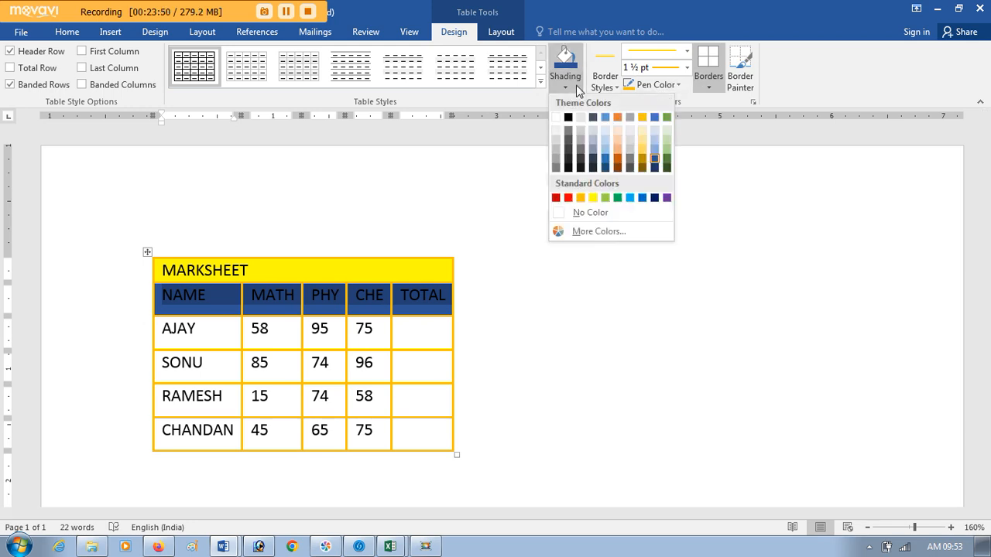
{"action": "left_click", "coordinate": [654, 169]}
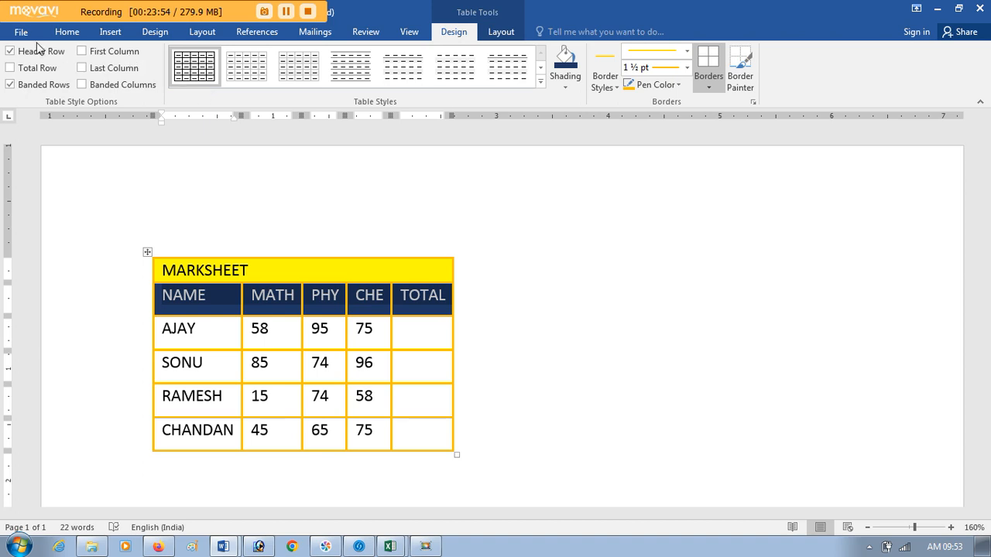
Step: Set the font colour of the column headings to standard yellow and deselect the row
{"action": "left_click", "coordinate": [66, 32]}
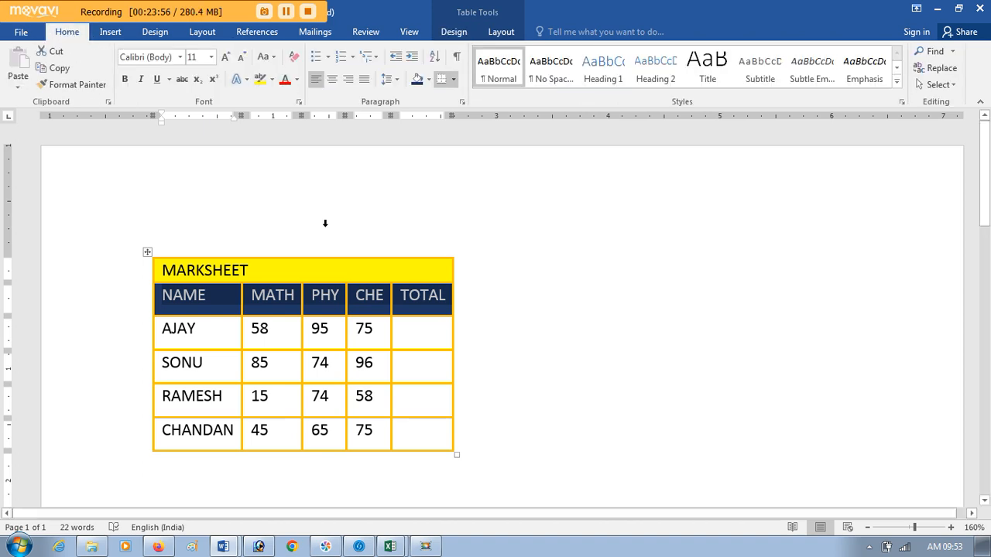
{"action": "left_click", "coordinate": [297, 79]}
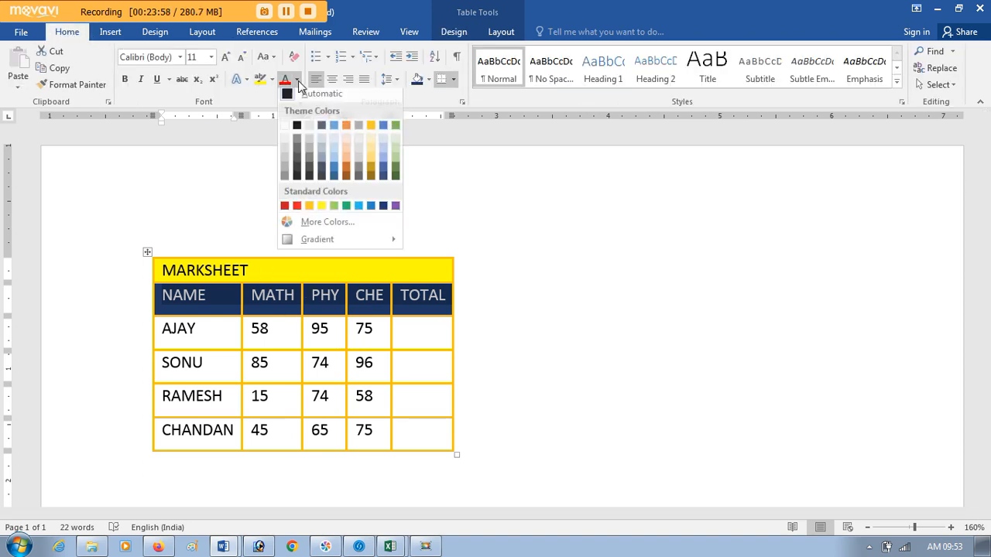
{"action": "left_click", "coordinate": [319, 210]}
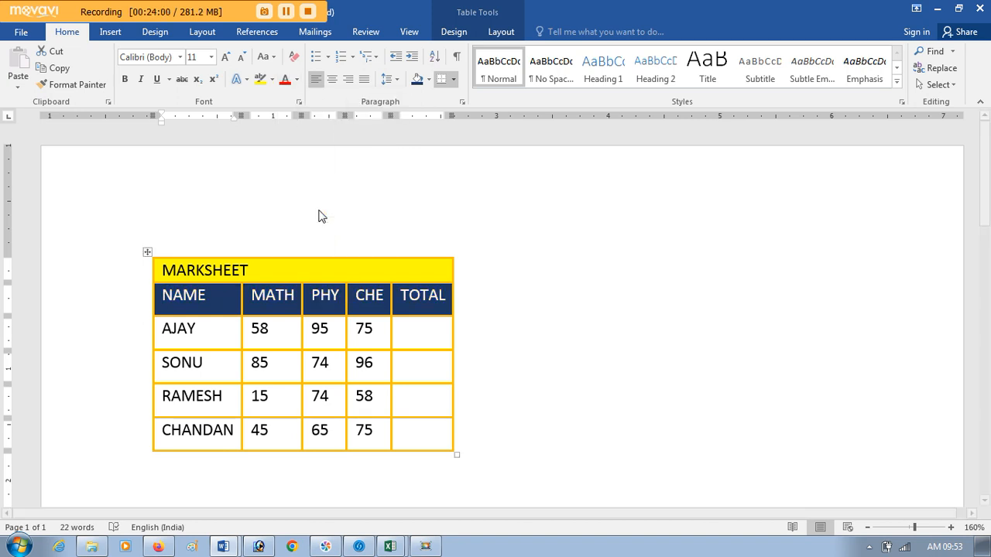
{"action": "left_click", "coordinate": [389, 355]}
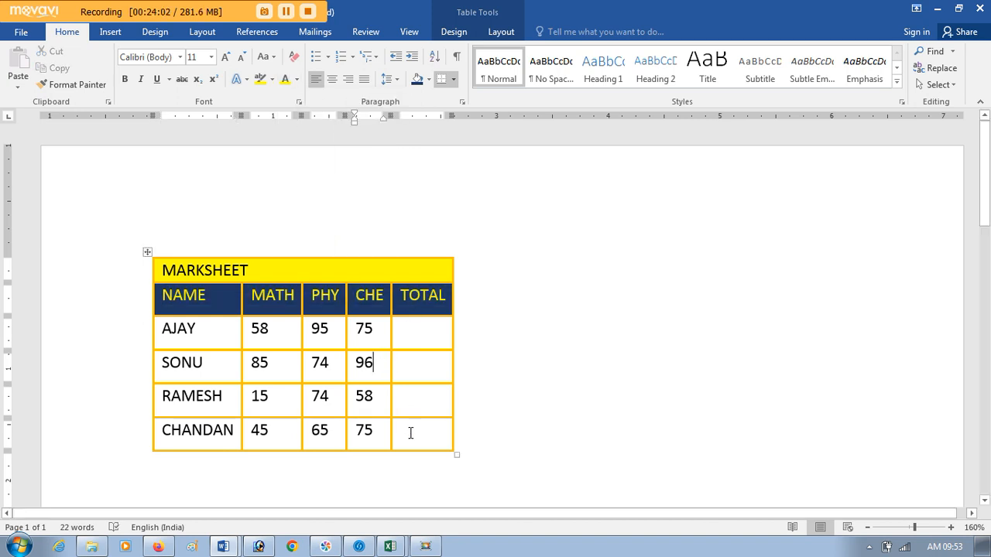
Step: Select all table cells and centre their text both horizontally and vertically
{"action": "left_click_drag", "start_coordinate": [410, 433], "coordinate": [167, 264]}
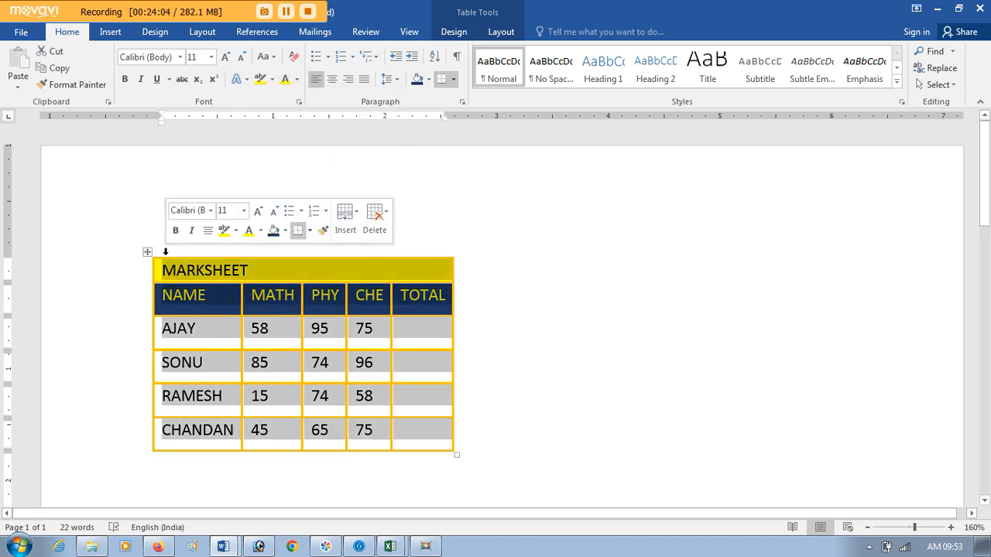
{"action": "left_click", "coordinate": [462, 35]}
{"action": "left_click", "coordinate": [514, 34]}
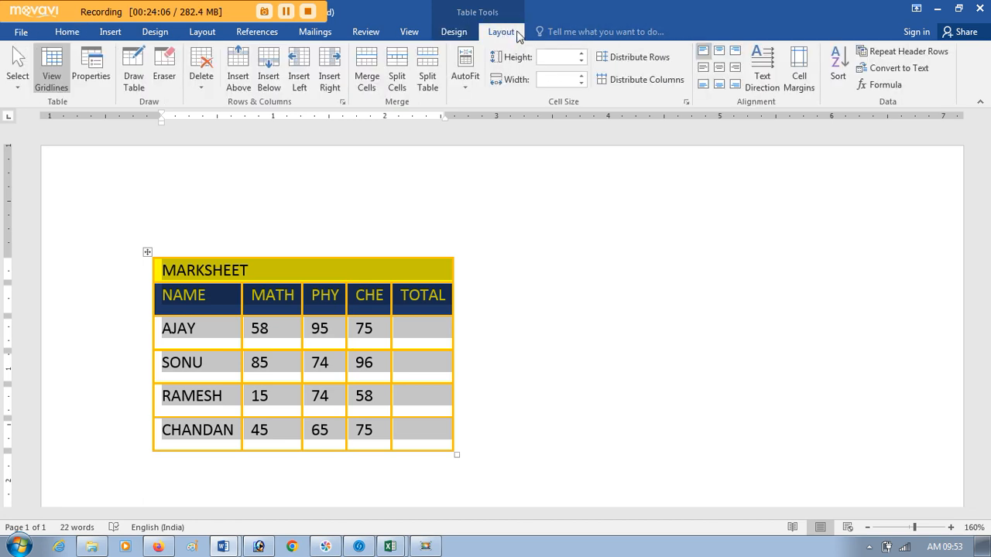
{"action": "left_click", "coordinate": [718, 69]}
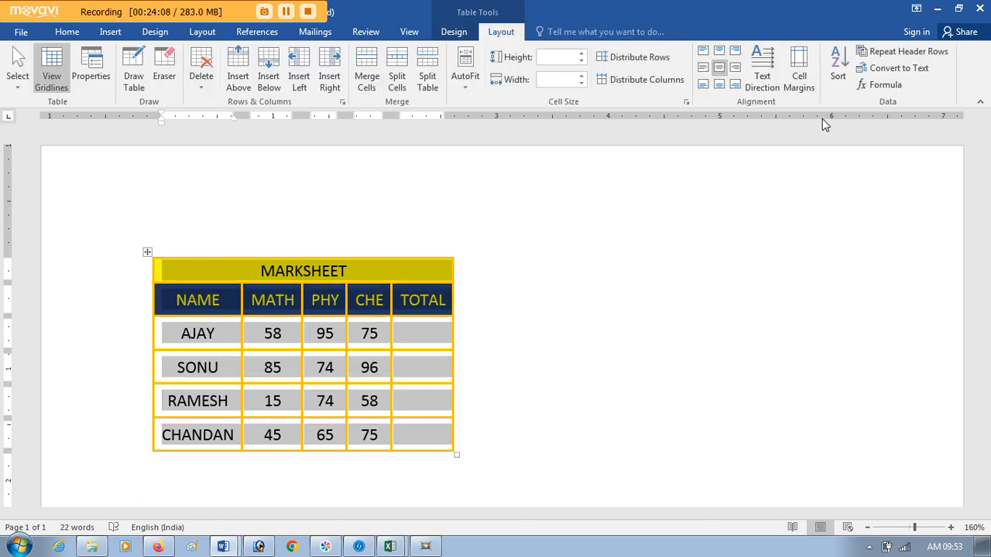